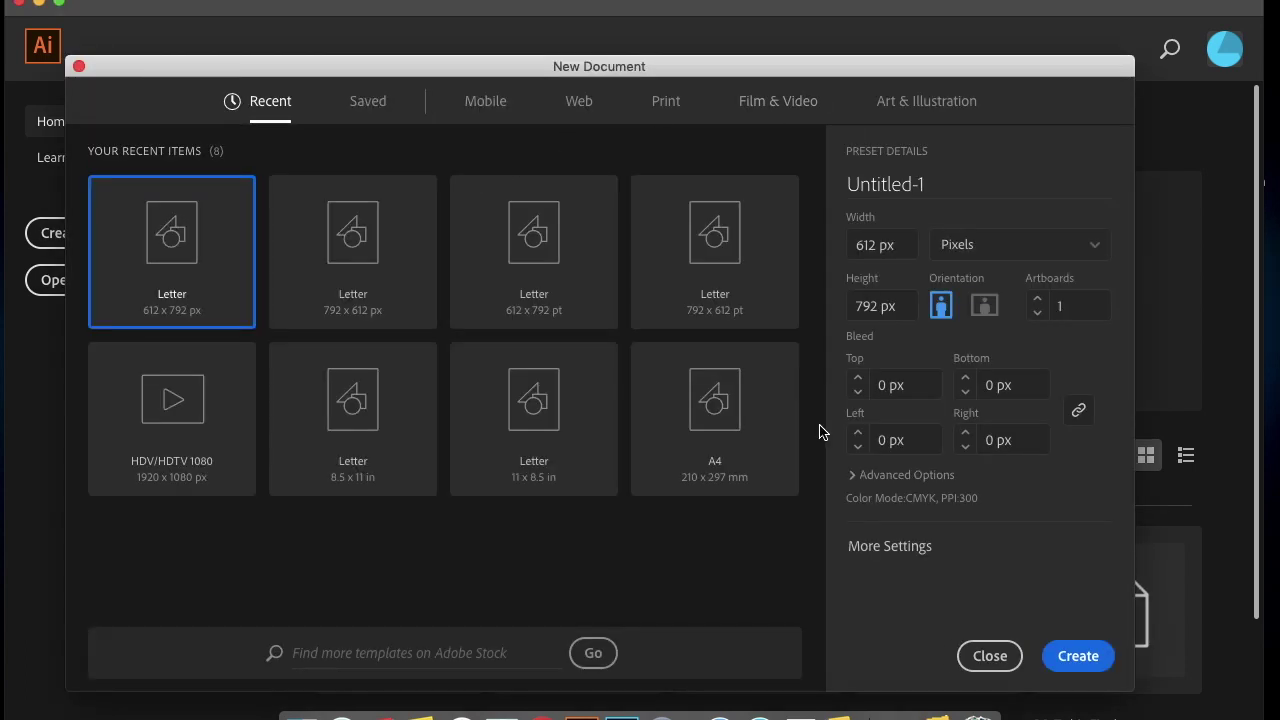
# - Create a landscape 792 × 612 px document named NameType
pyautogui.click(985, 305)
pyautogui.click(914, 187)
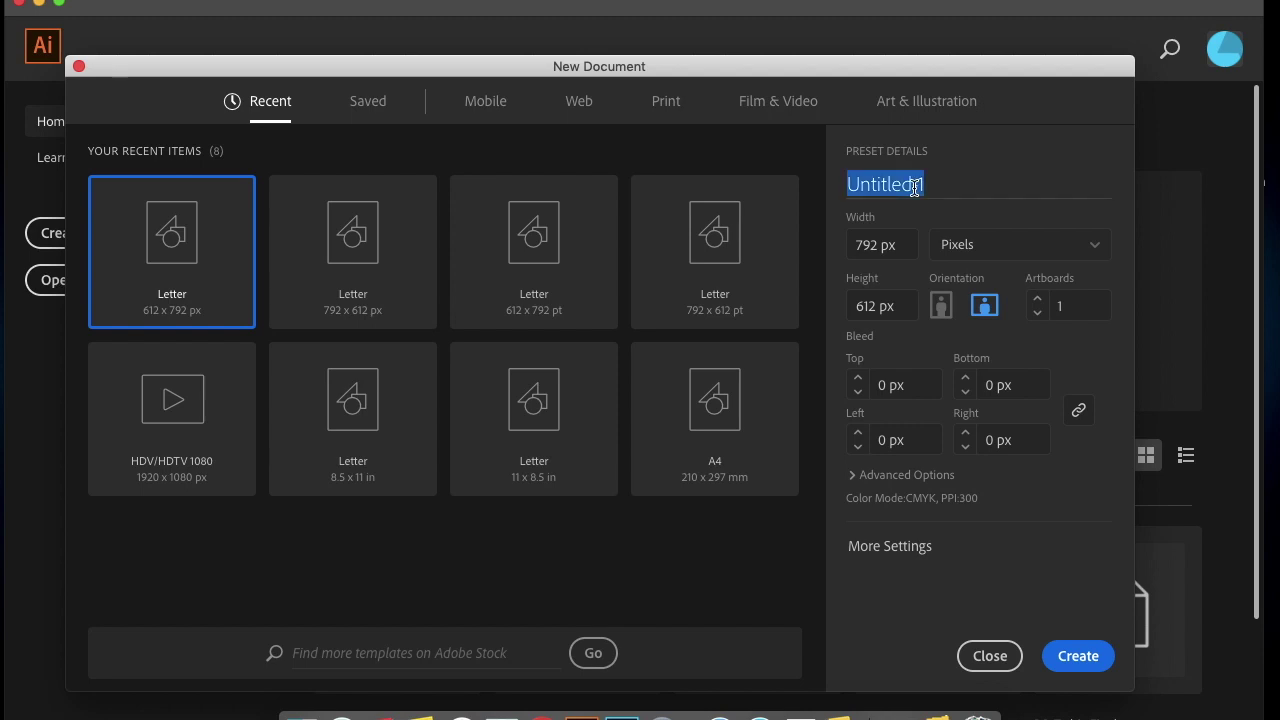
pyautogui.write('NameType')
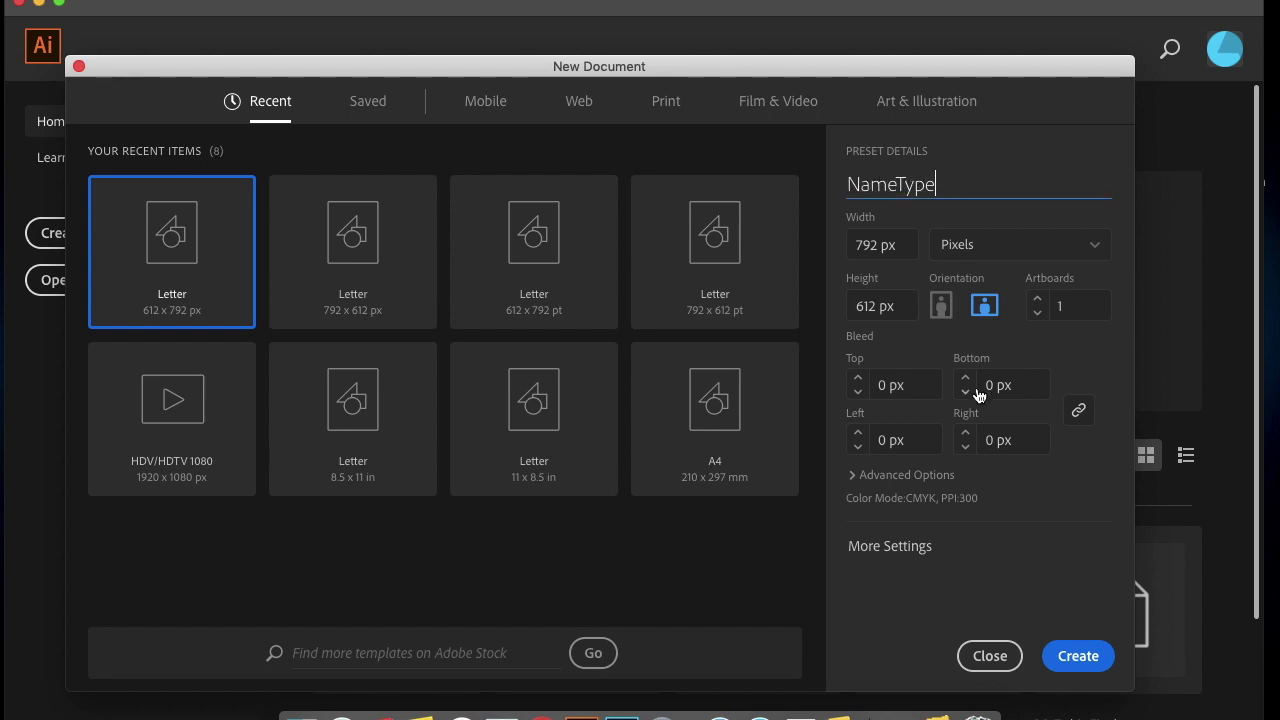
pyautogui.click(1078, 656)
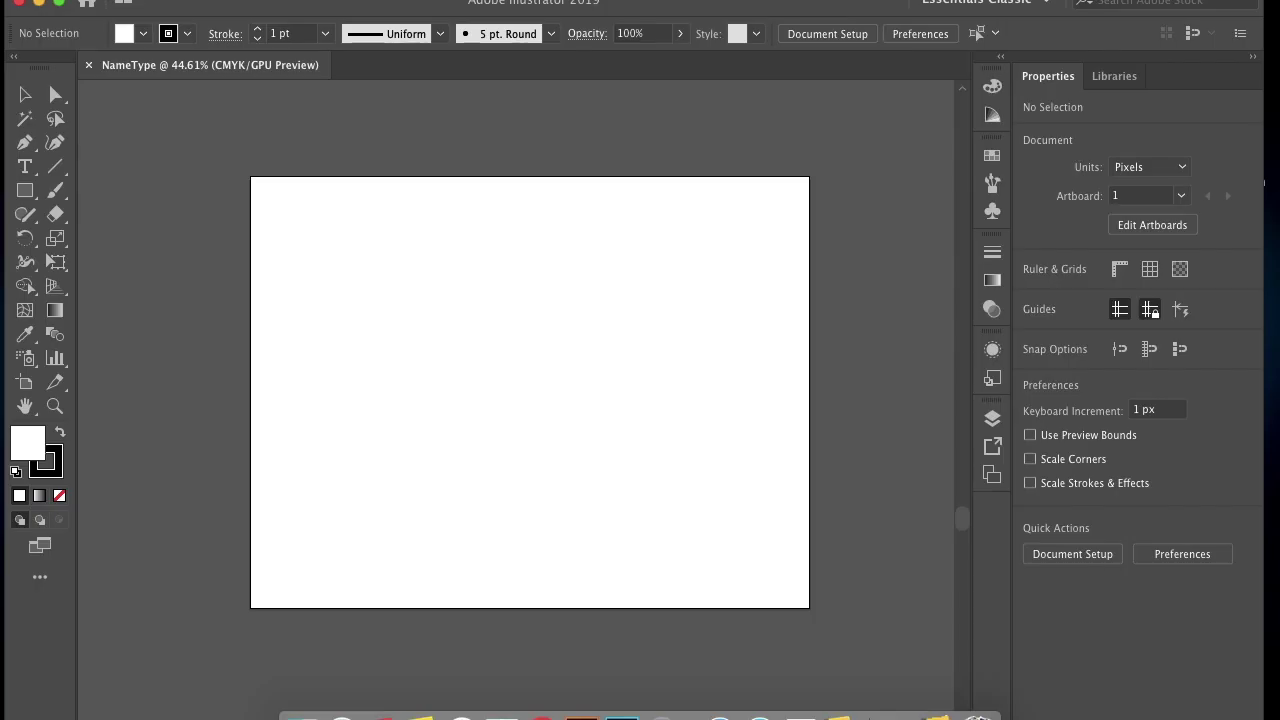
# - Type 'Graphic Design' near the artboard's top-left with the Type tool
pyautogui.click(24, 168)
pyautogui.click(300, 220)
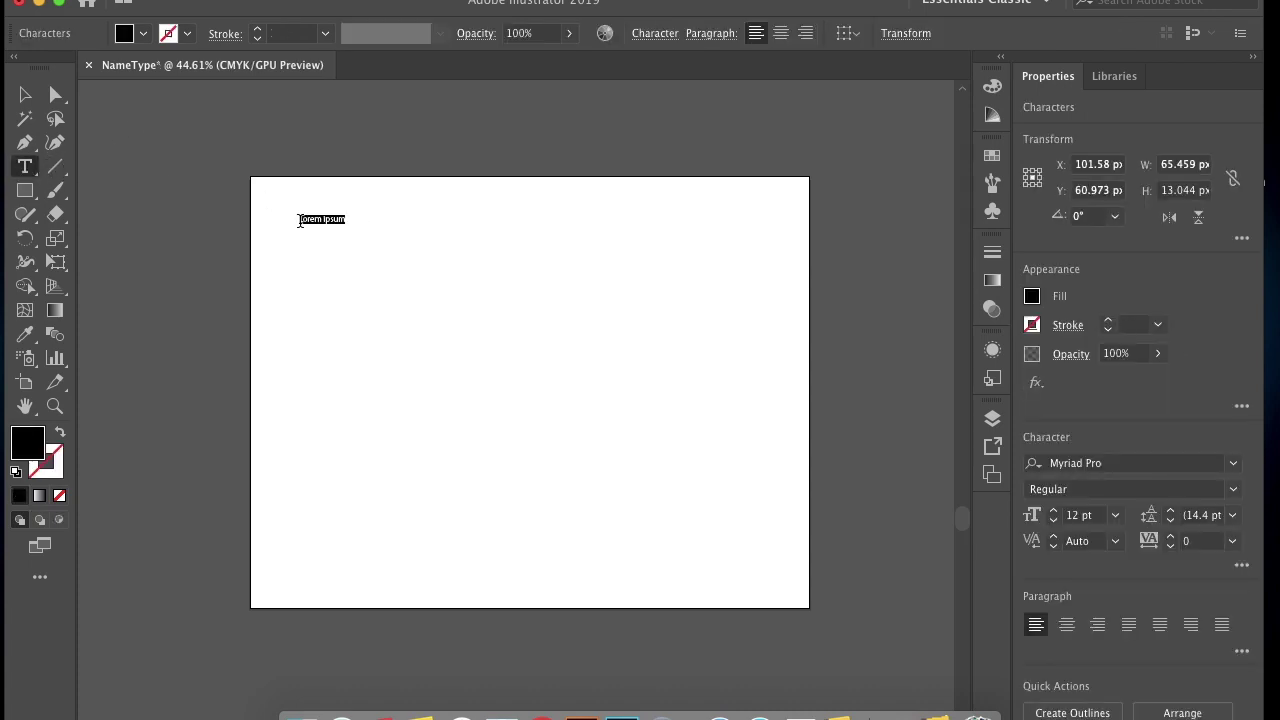
pyautogui.write('M')
pyautogui.write('raphic Design')
pyautogui.moveTo(300, 220); pyautogui.dragTo(354, 219)
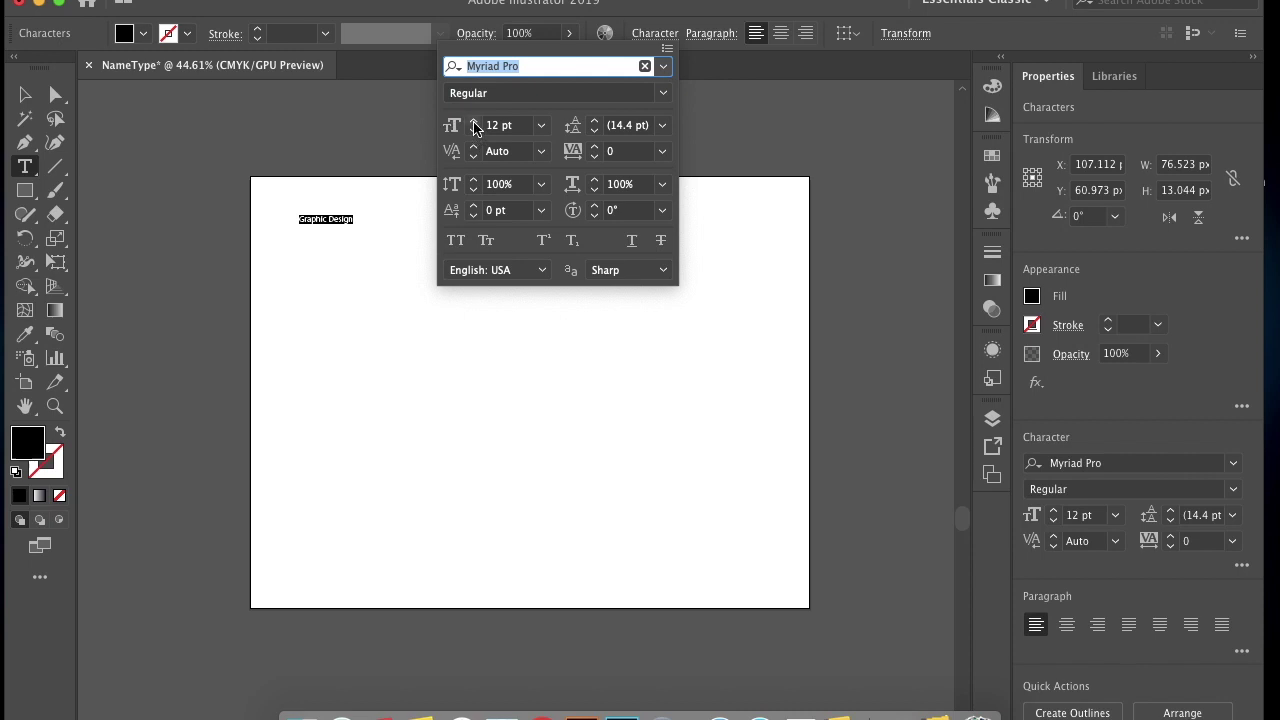
# - Set the heading's font size to 50 pt
pyautogui.click(475, 125)
pyautogui.click(475, 125)
pyautogui.click(475, 125)
pyautogui.click(475, 125)
pyautogui.click(475, 125)
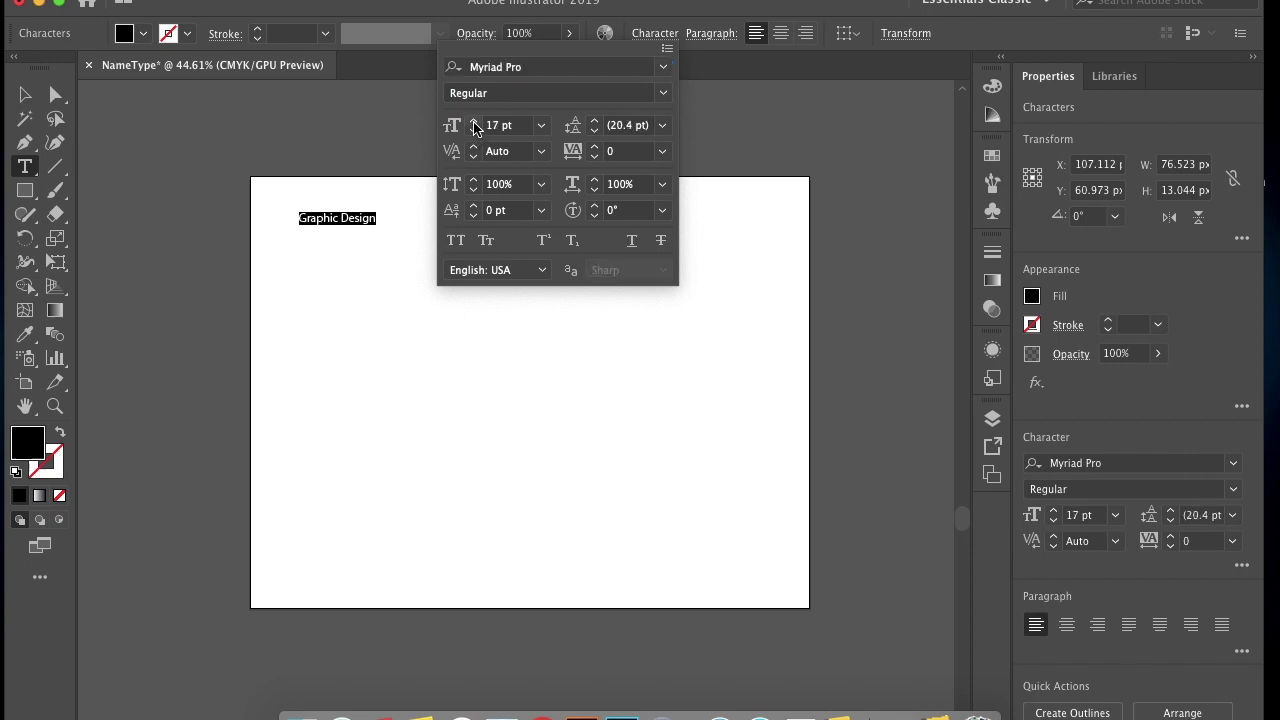
pyautogui.click(475, 125)
pyautogui.click(475, 125)
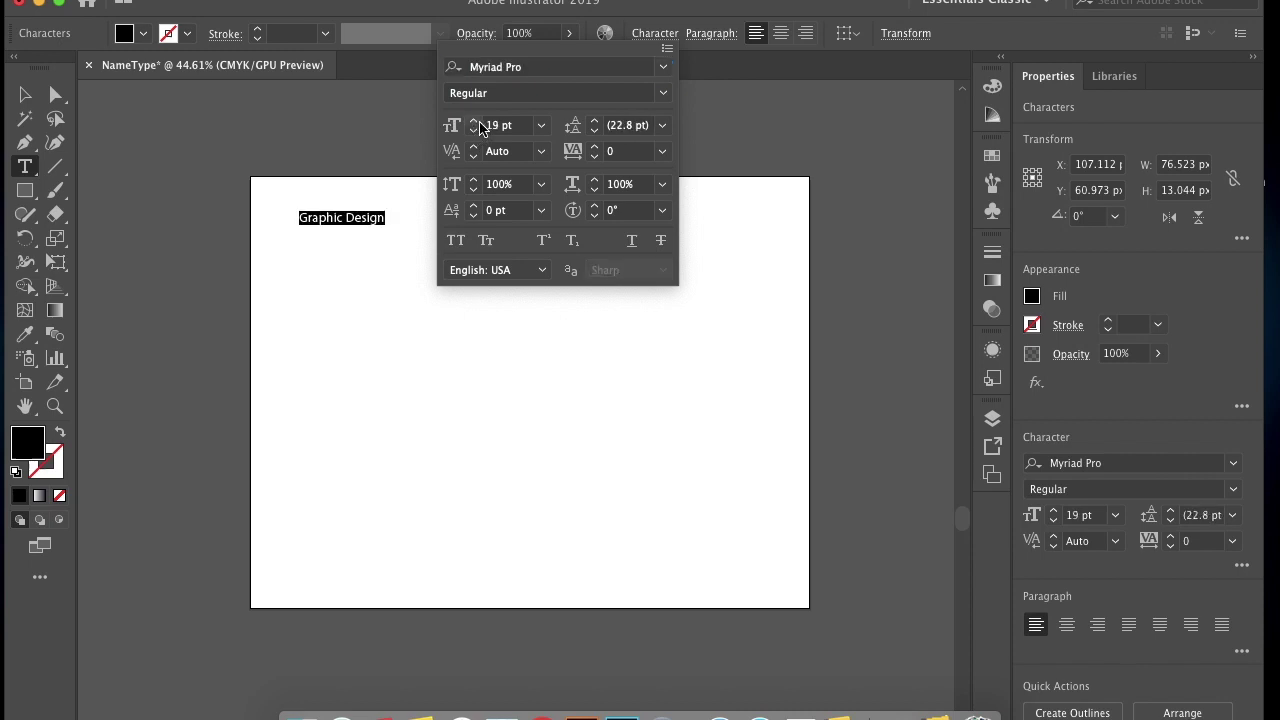
pyautogui.doubleClick(495, 126)
pyautogui.write('3')
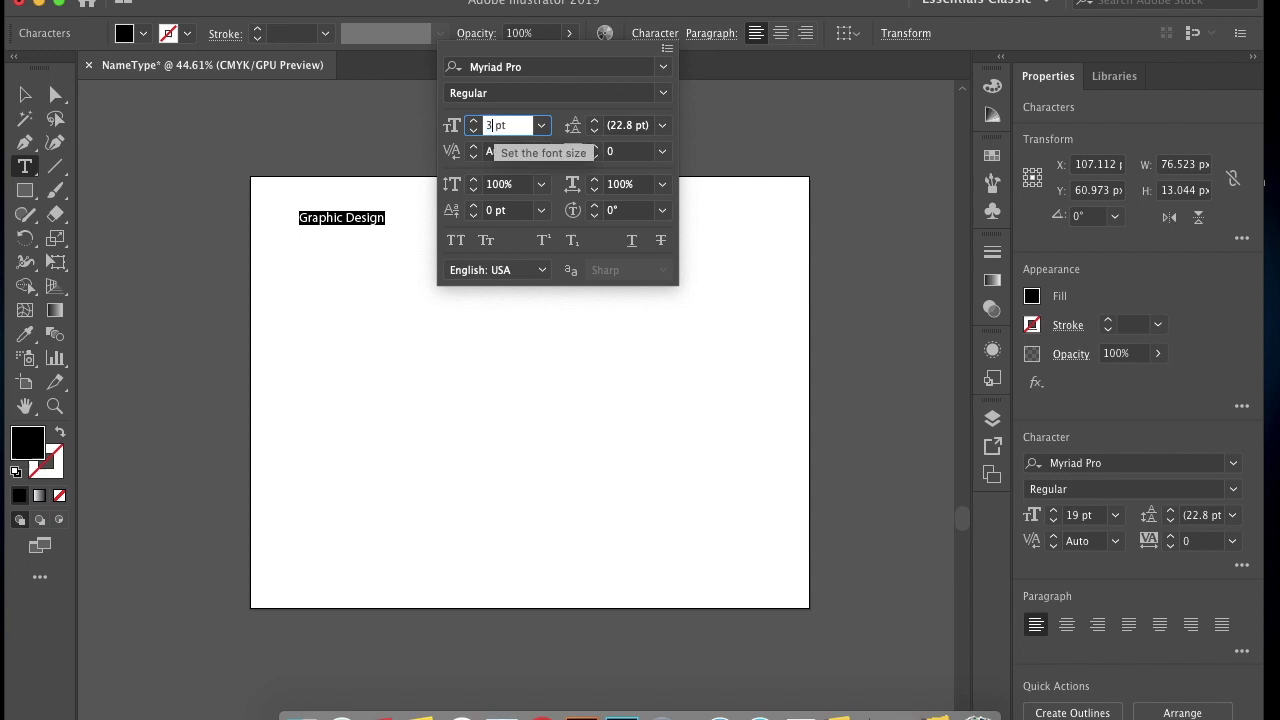
pyautogui.write('0')
pyautogui.press('Return')
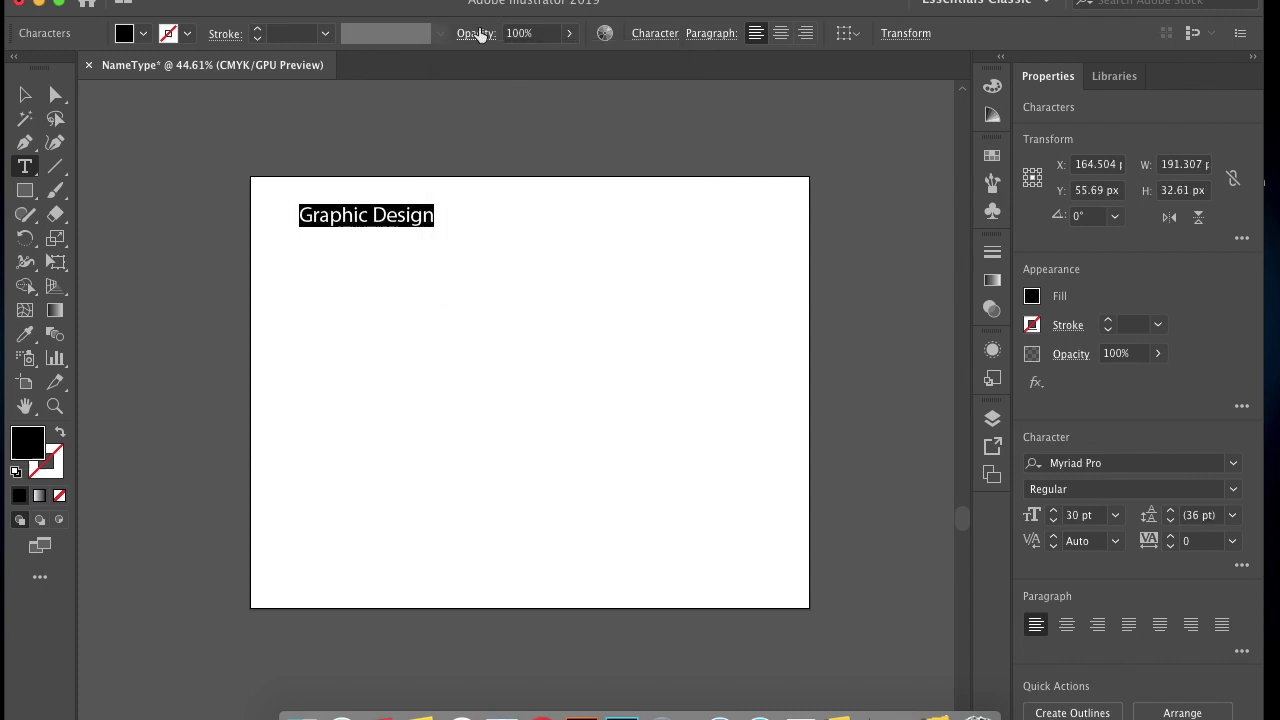
pyautogui.click(650, 36)
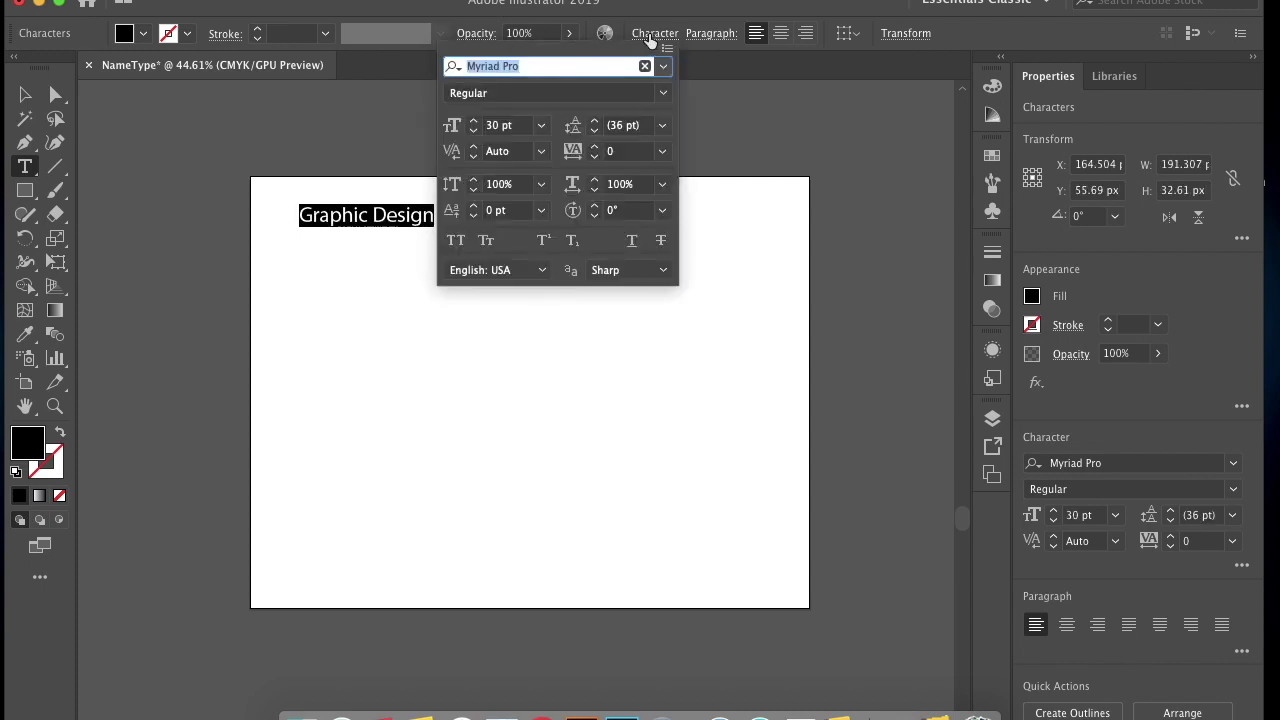
pyautogui.click(491, 127)
pyautogui.write('50')
pyautogui.press('Return')
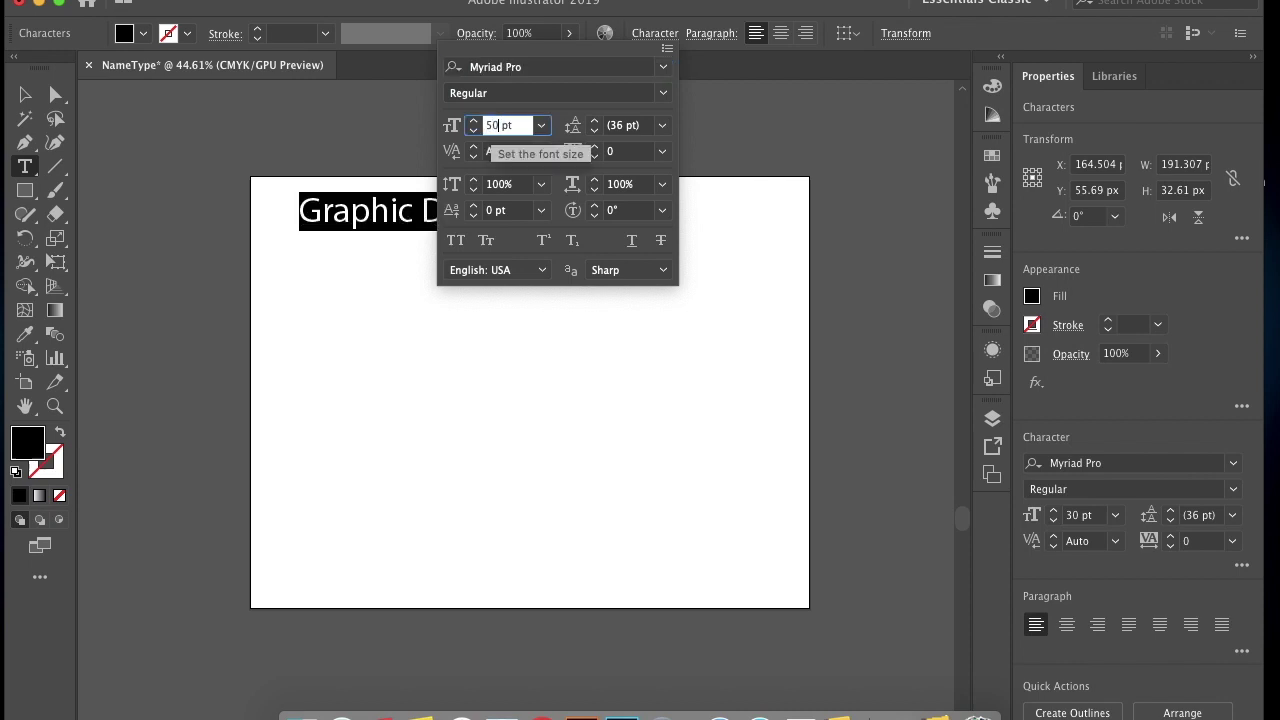
# - Change the heading's font to Arial Black and finish editing the text
pyautogui.click(655, 34)
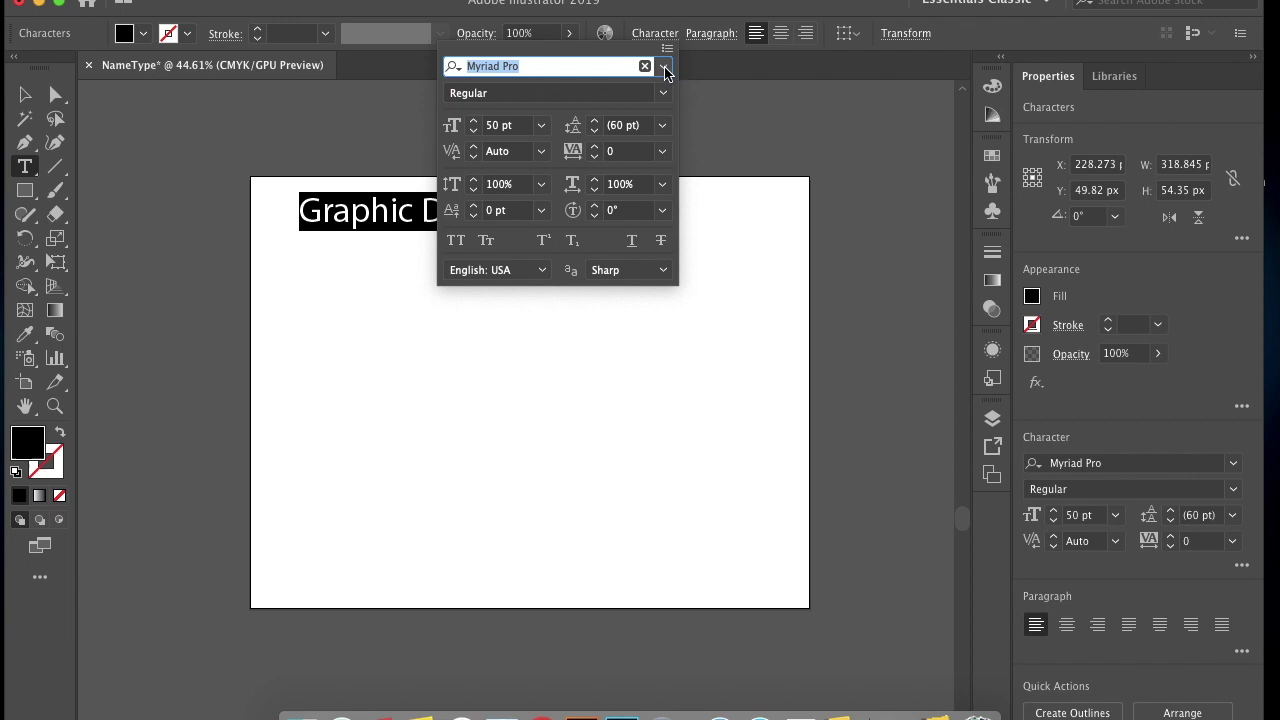
pyautogui.click(664, 68)
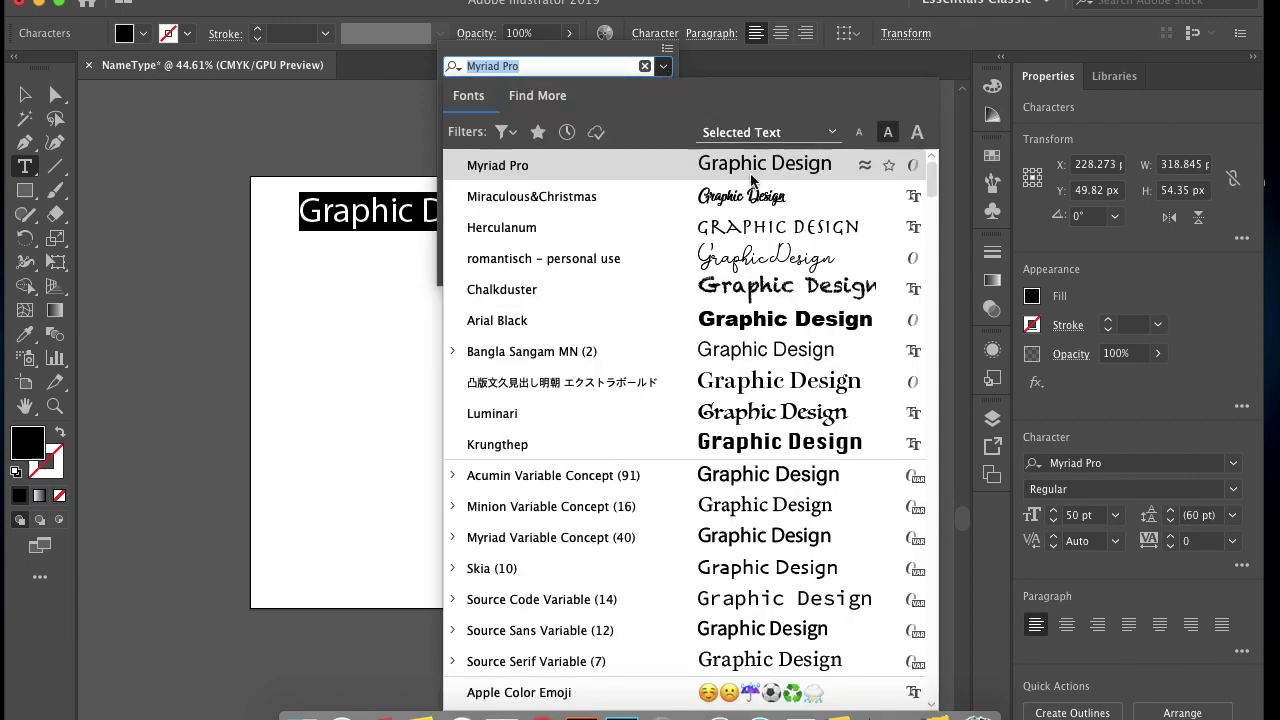
pyautogui.click(745, 321)
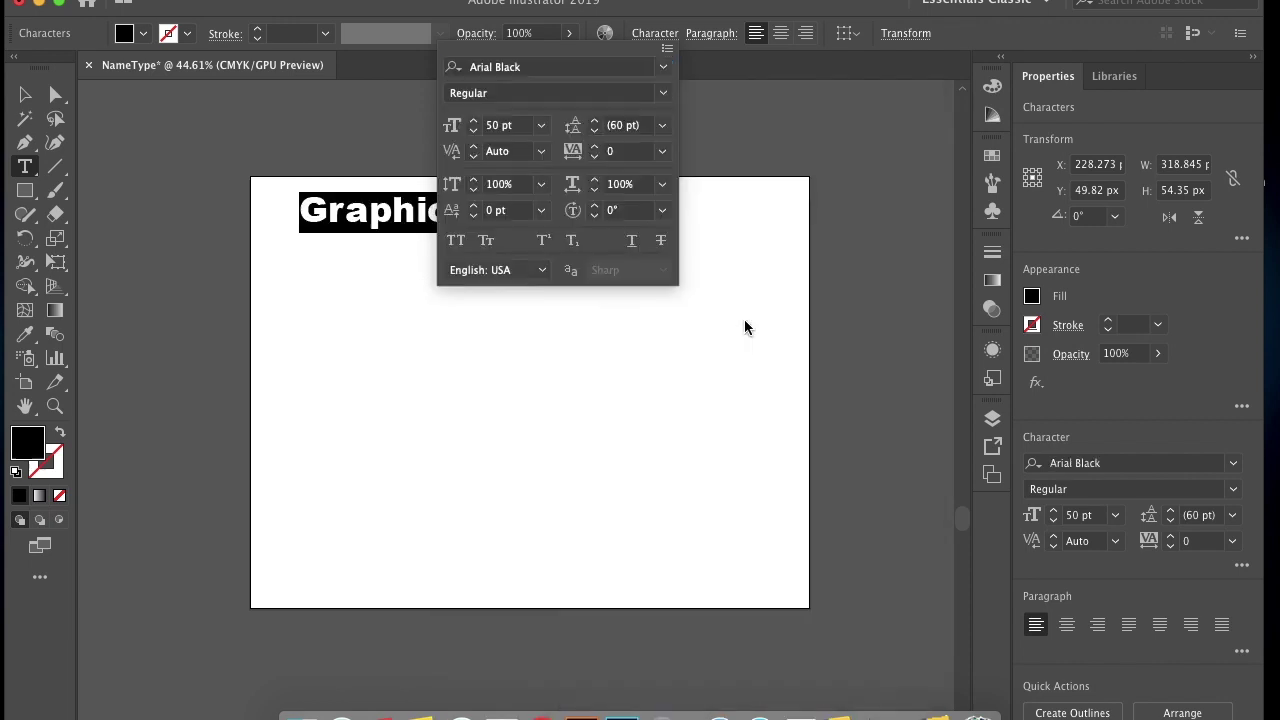
pyautogui.click(652, 337)
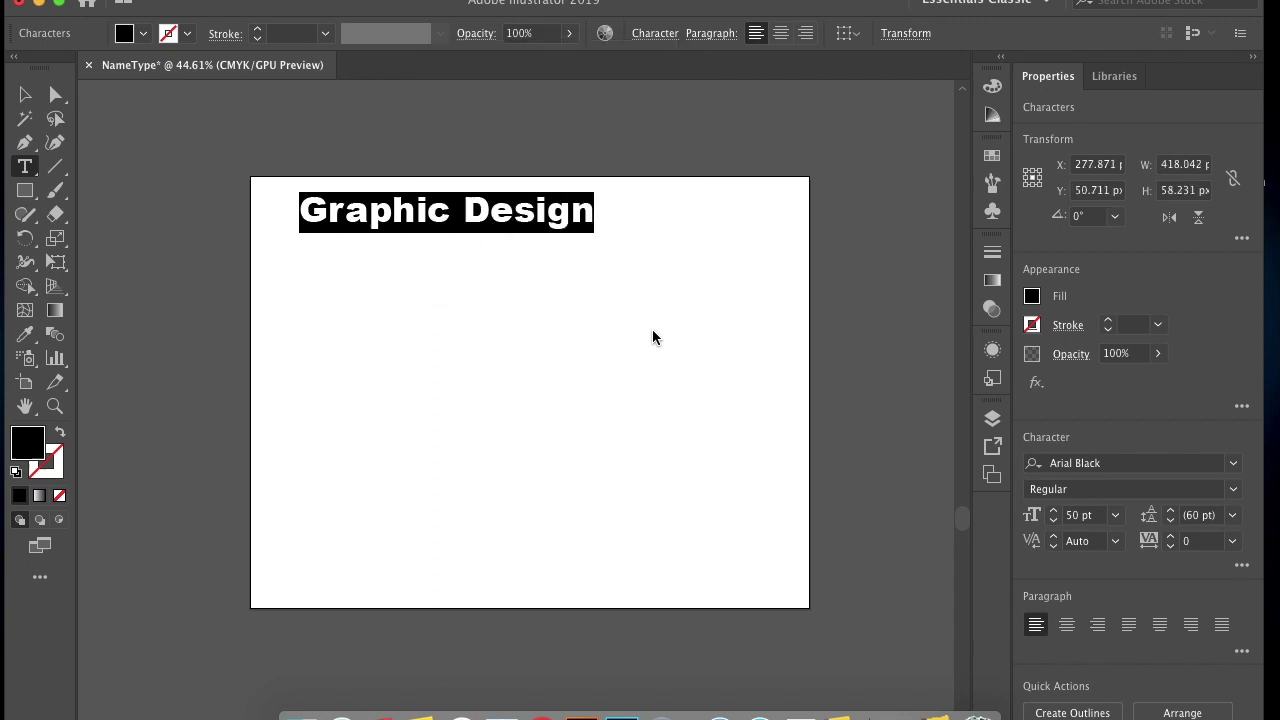
pyautogui.press('Escape')
pyautogui.press('super+shift+a')
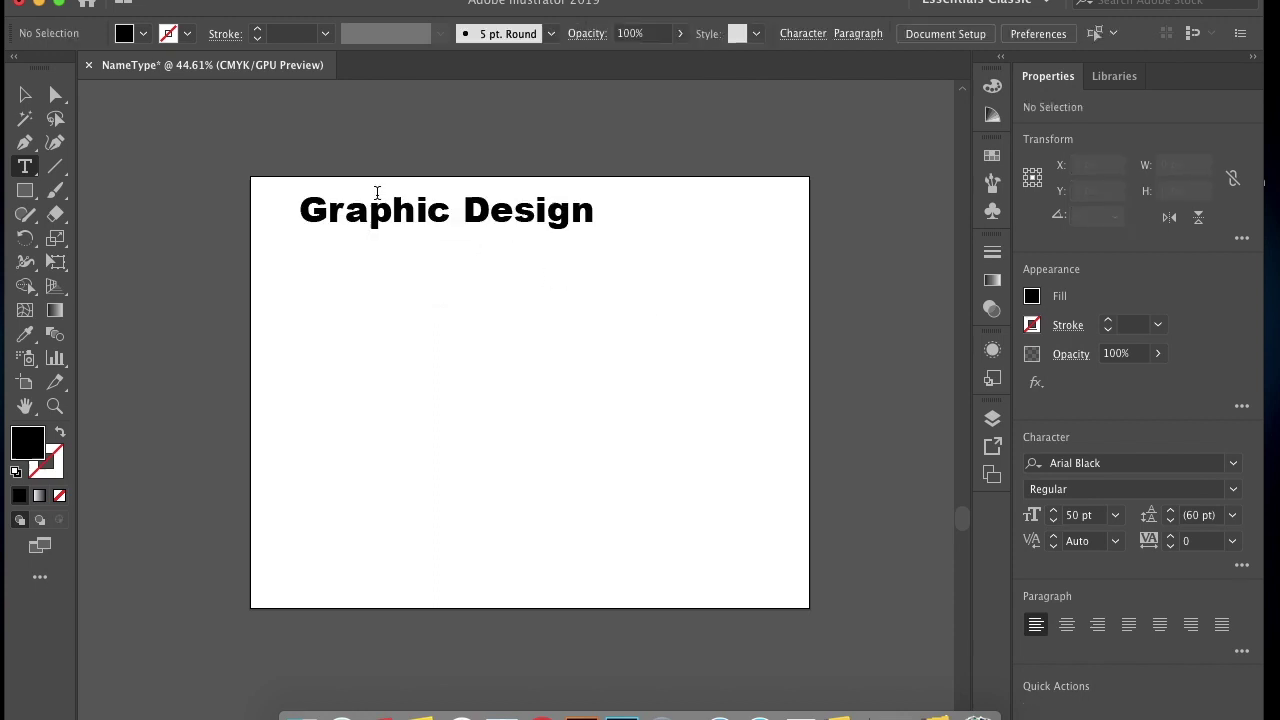
pyautogui.click(25, 94)
# - Convert the 'Graphic Design' text to outlines via Quick Actions, then direct-select the G
pyautogui.click(381, 199)
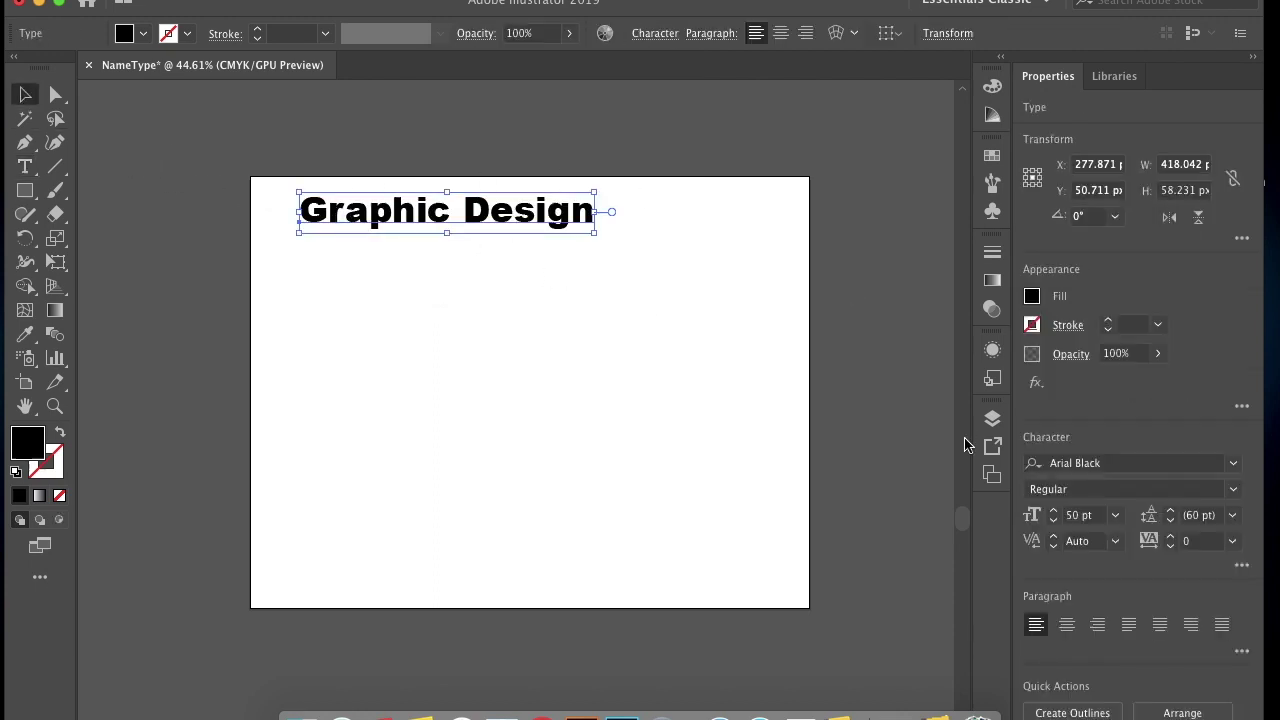
pyautogui.click(1057, 710)
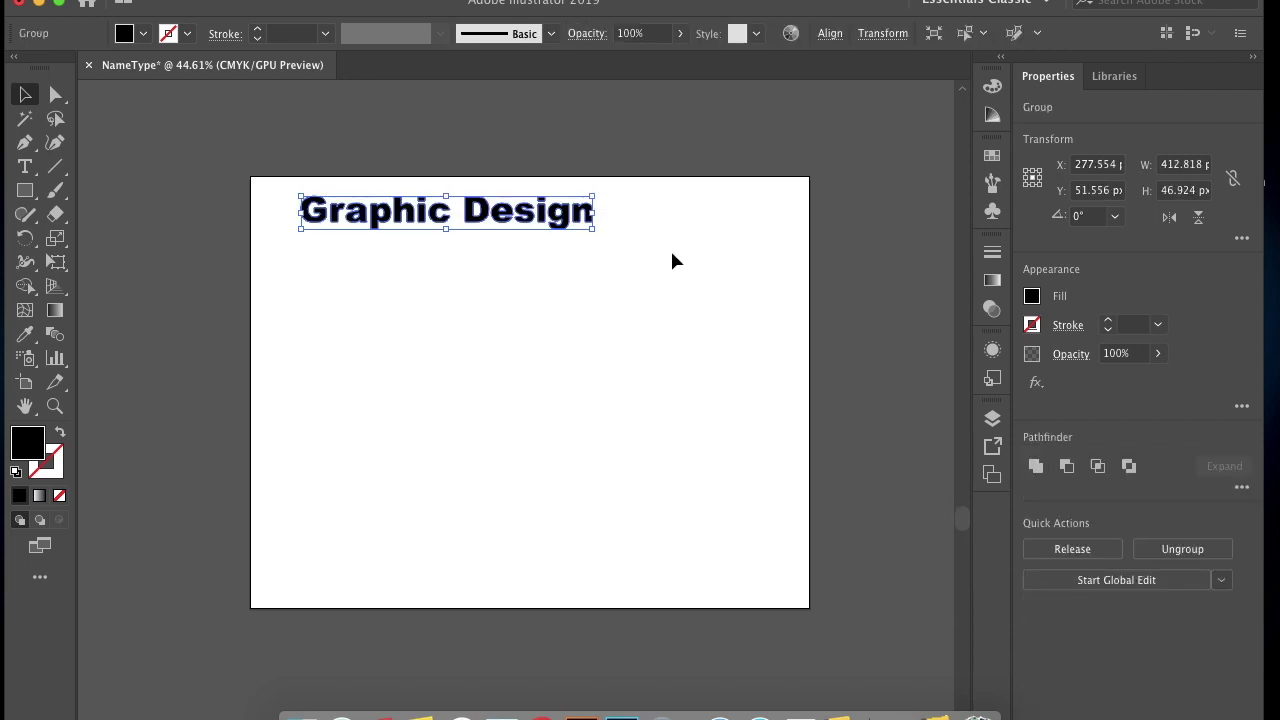
pyautogui.click(668, 223)
pyautogui.scroll(5, 418, 205)
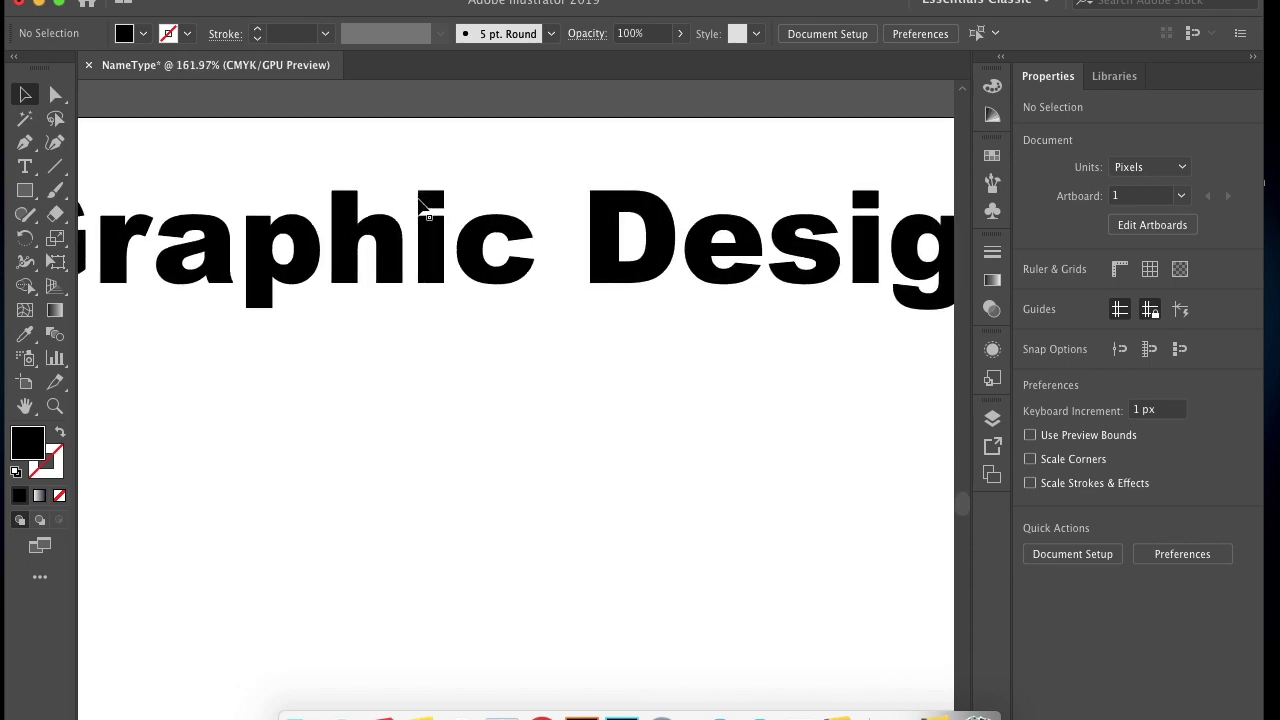
pyautogui.hscroll(-3, 420, 205)
pyautogui.click(55, 95)
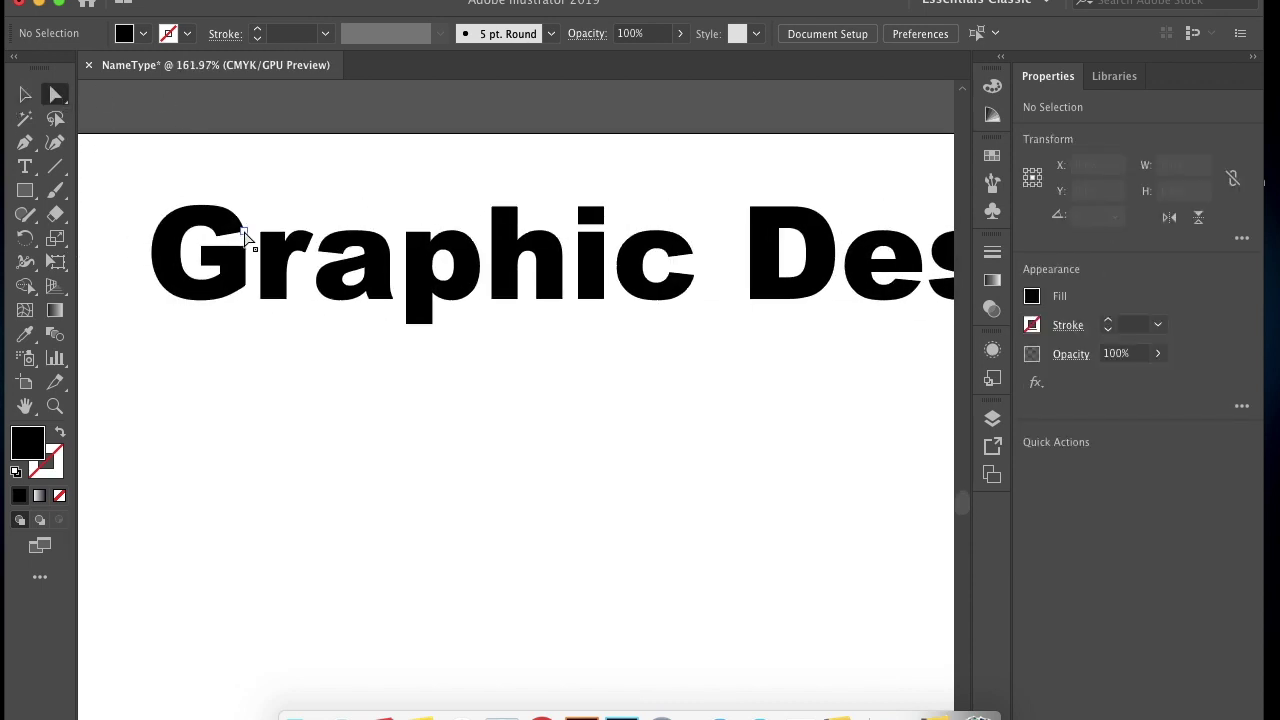
pyautogui.click(203, 262)
# - Stretch the G's crossbar out to the left and pull the r stem upward
pyautogui.moveTo(213, 264); pyautogui.dragTo(106, 250)
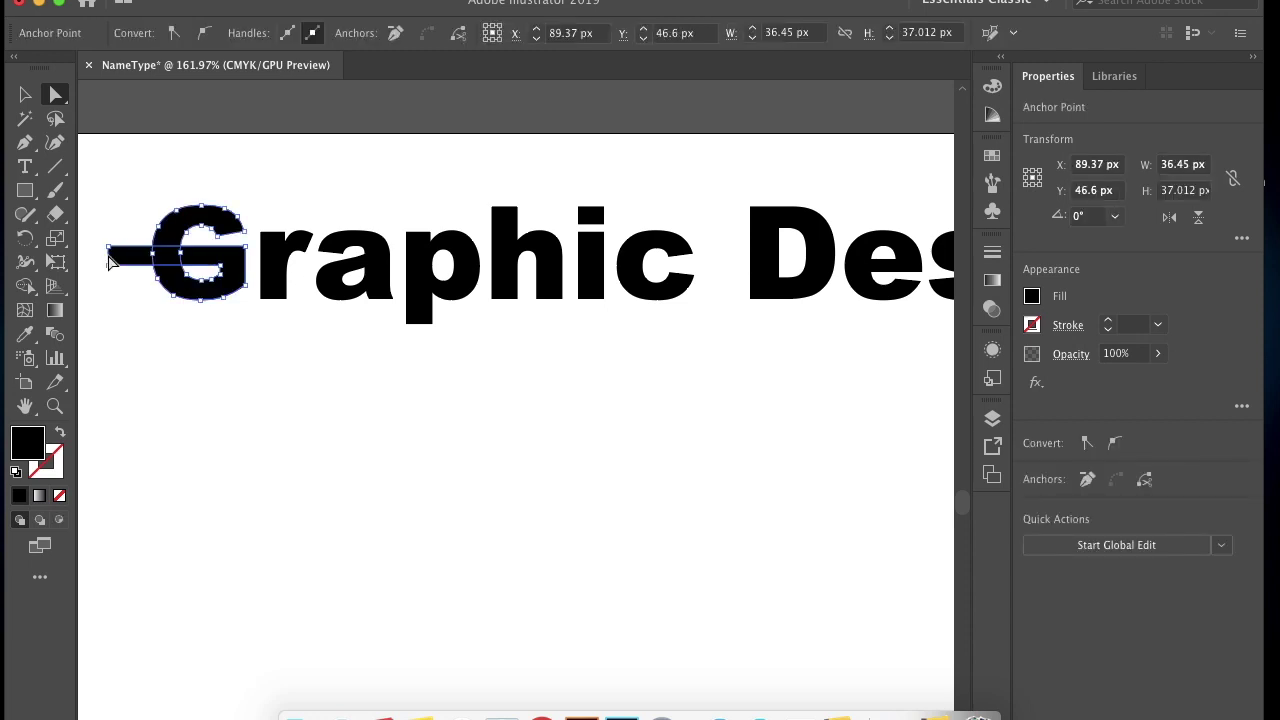
pyautogui.click(338, 346)
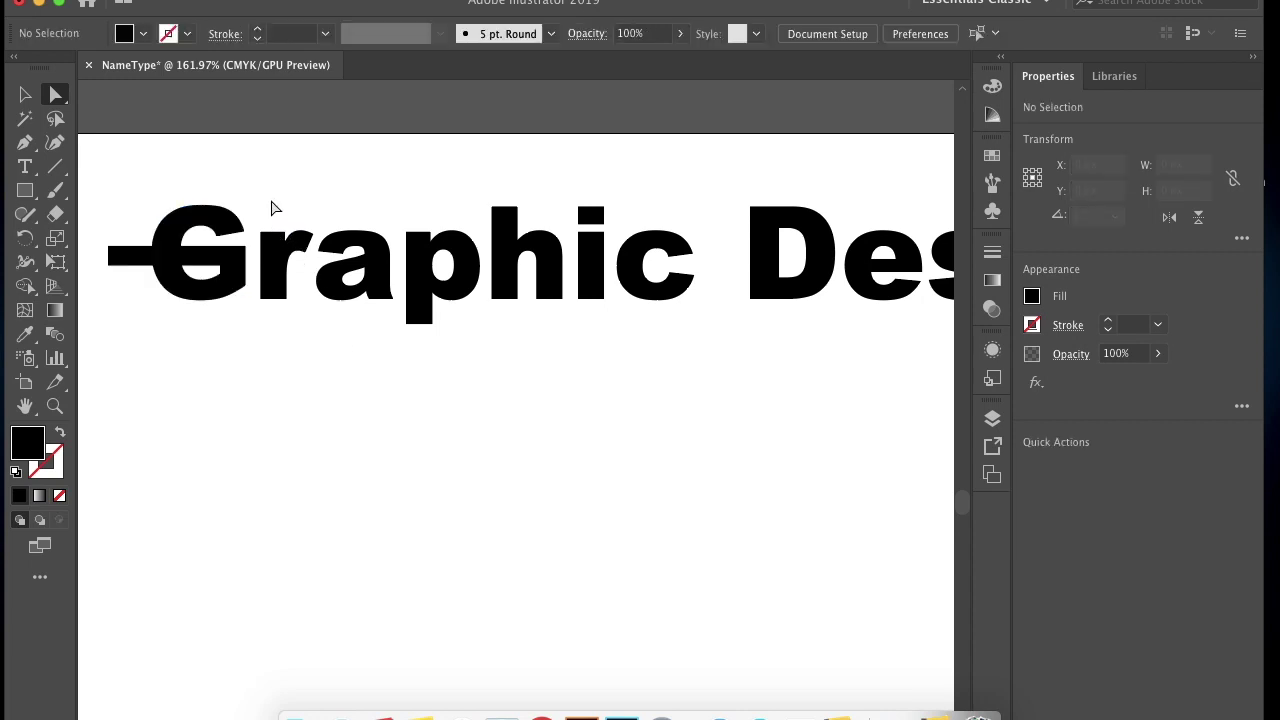
pyautogui.moveTo(278, 240); pyautogui.dragTo(274, 134)
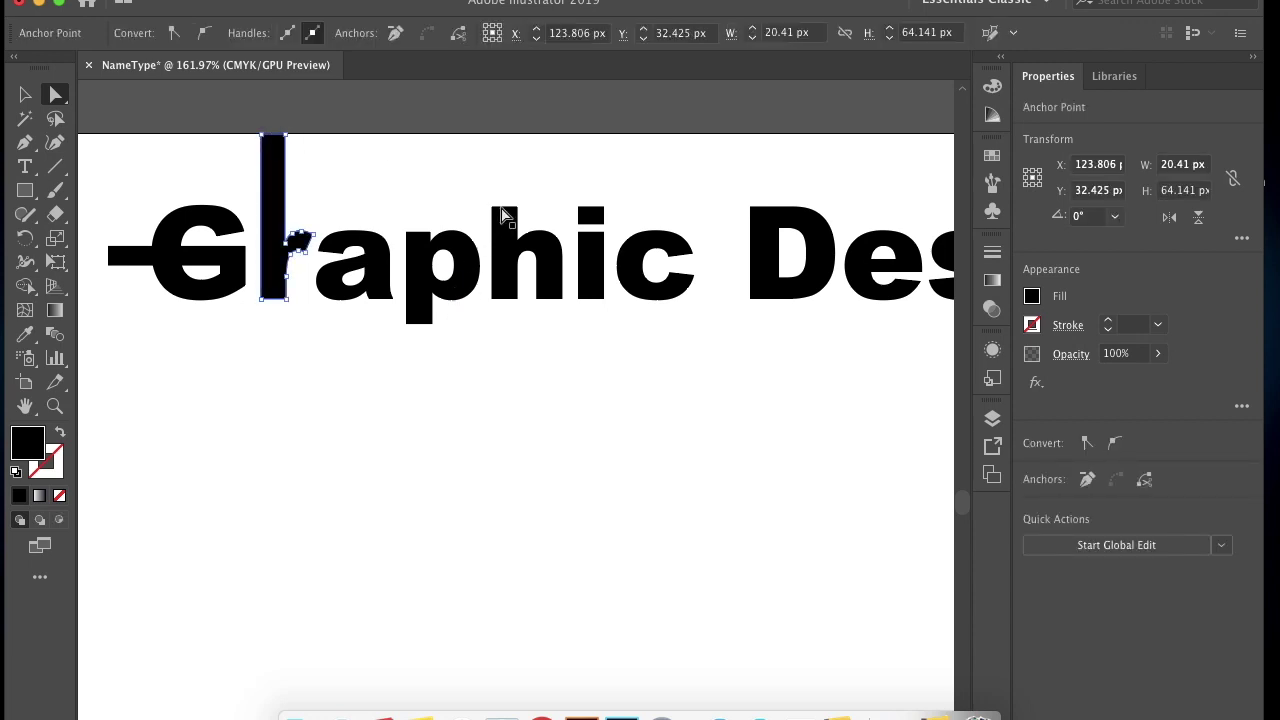
# - Stretch the h ascender up well above the word
pyautogui.moveTo(503, 215); pyautogui.dragTo(503, 143)
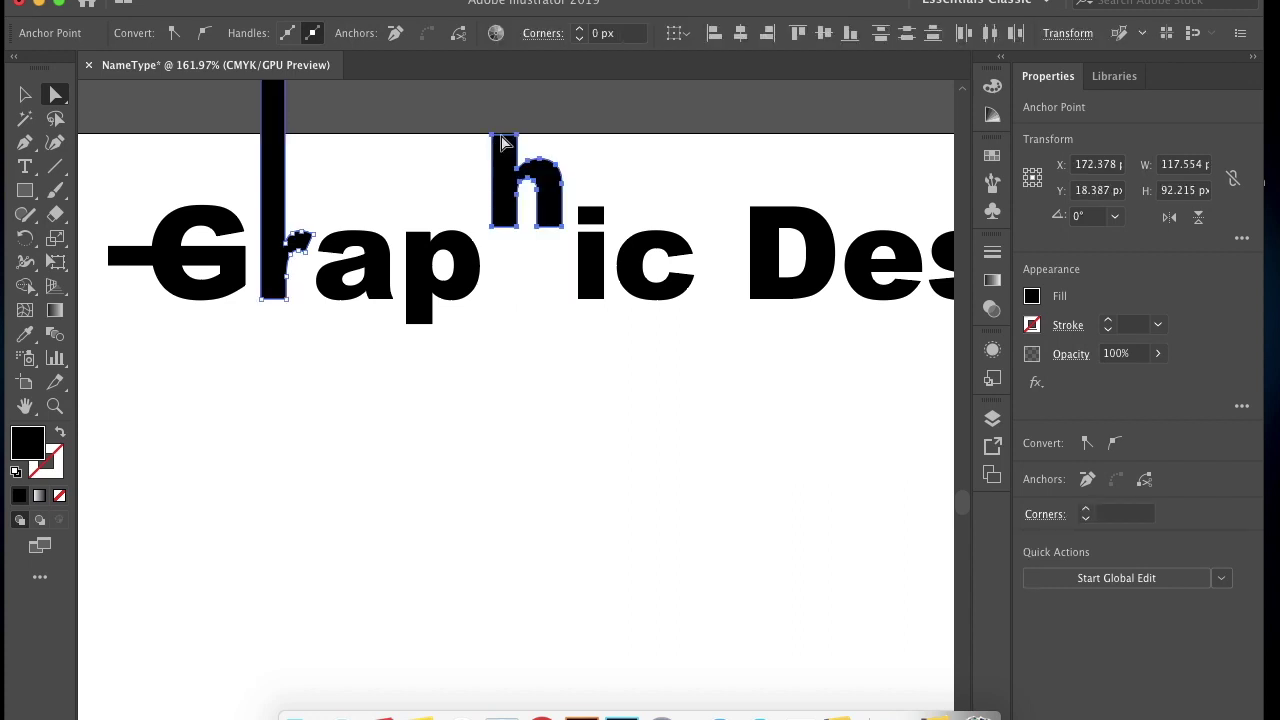
pyautogui.press('super+z')
pyautogui.click(508, 168)
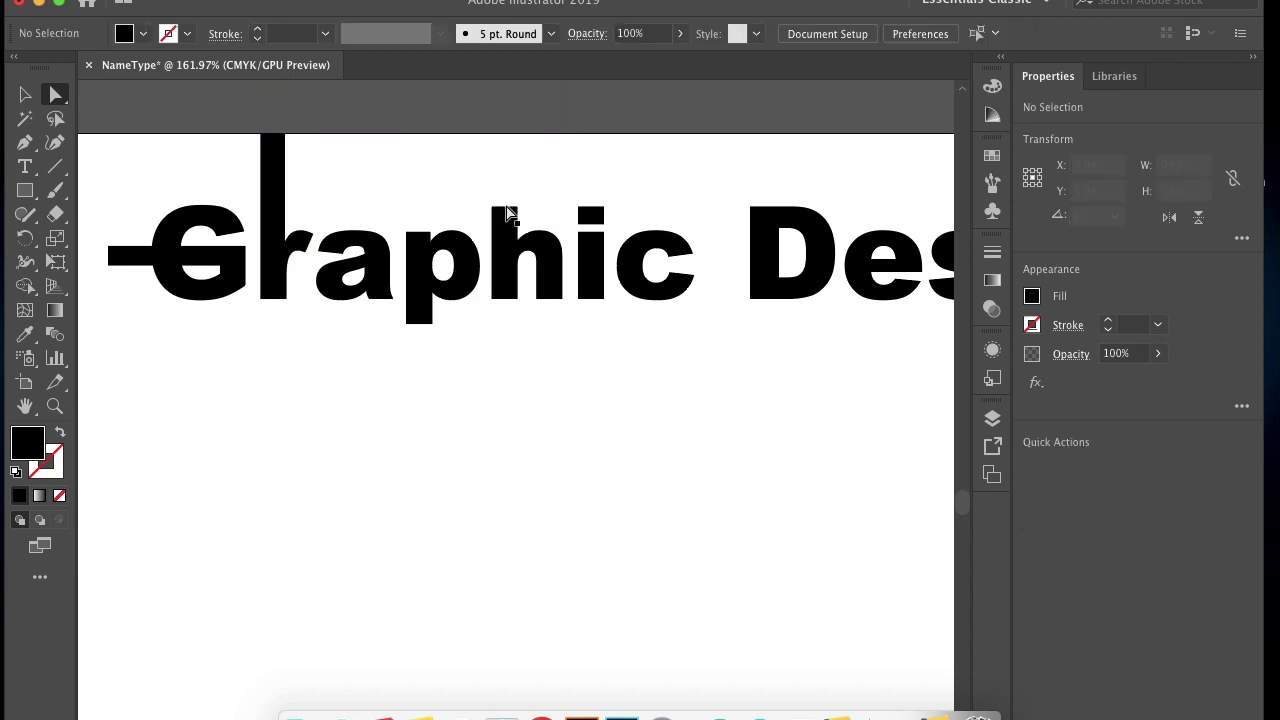
pyautogui.moveTo(506, 208); pyautogui.dragTo(506, 159)
pyautogui.moveTo(508, 213); pyautogui.dragTo(507, 132)
pyautogui.hscroll(5, 657, 263)
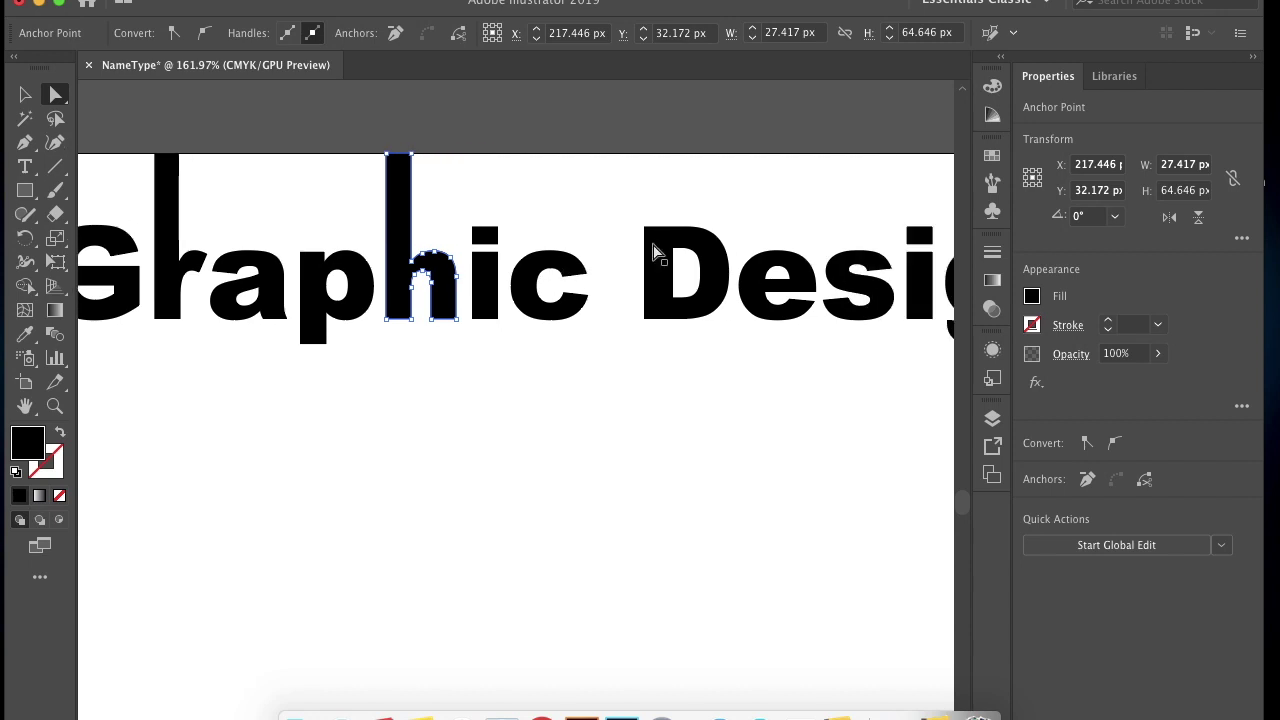
pyautogui.hscroll(10, 672, 236)
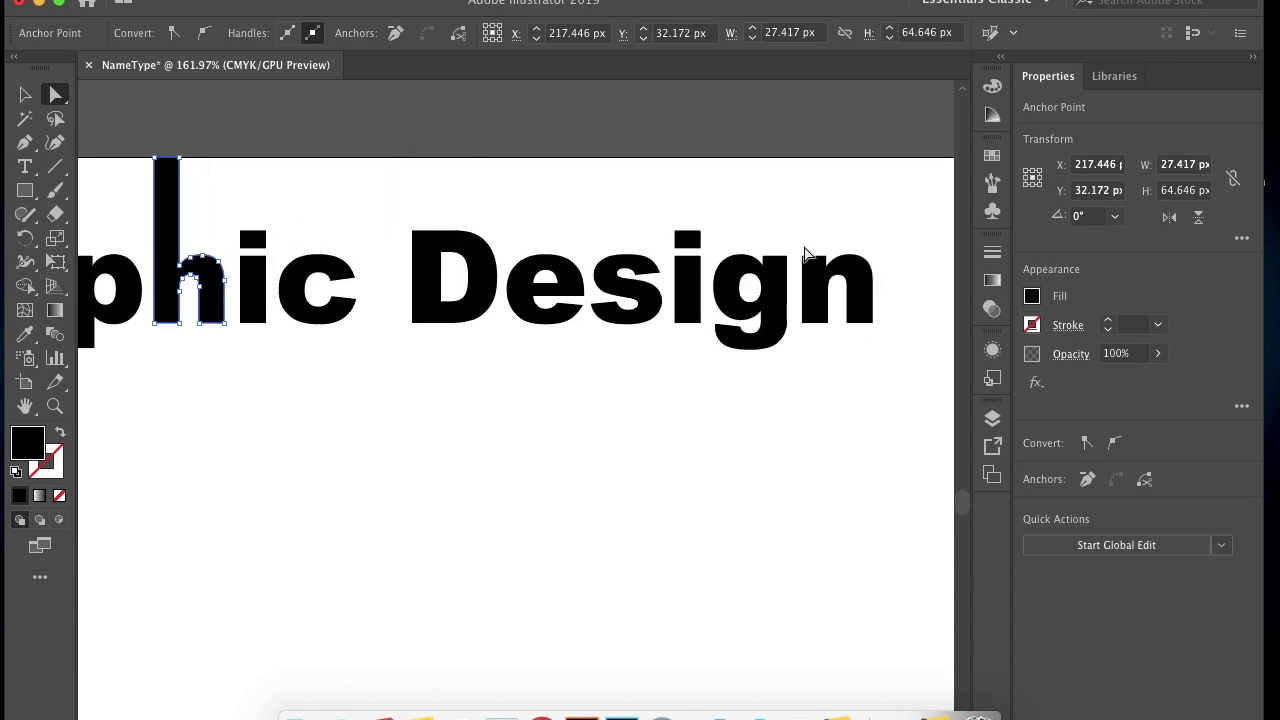
pyautogui.press('super+shift+a')
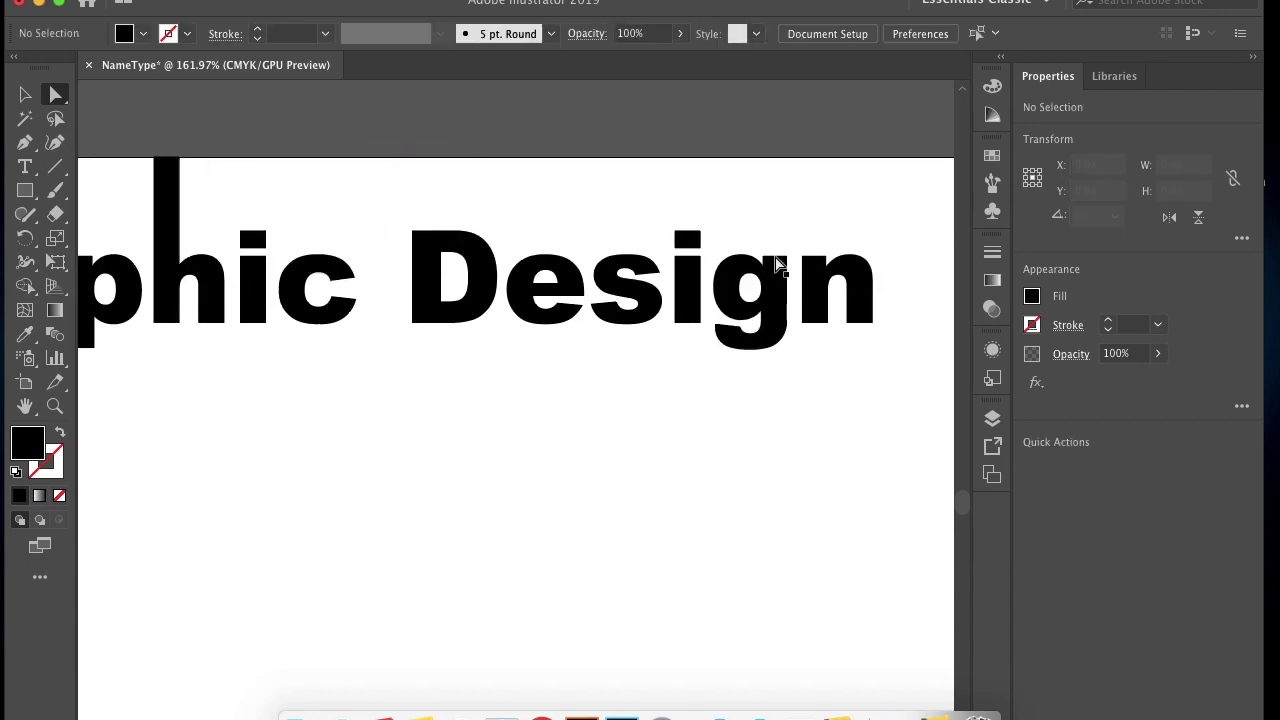
# - Stretch the g's right stem upward to match the h
pyautogui.click(776, 262)
pyautogui.moveTo(776, 262); pyautogui.dragTo(775, 160)
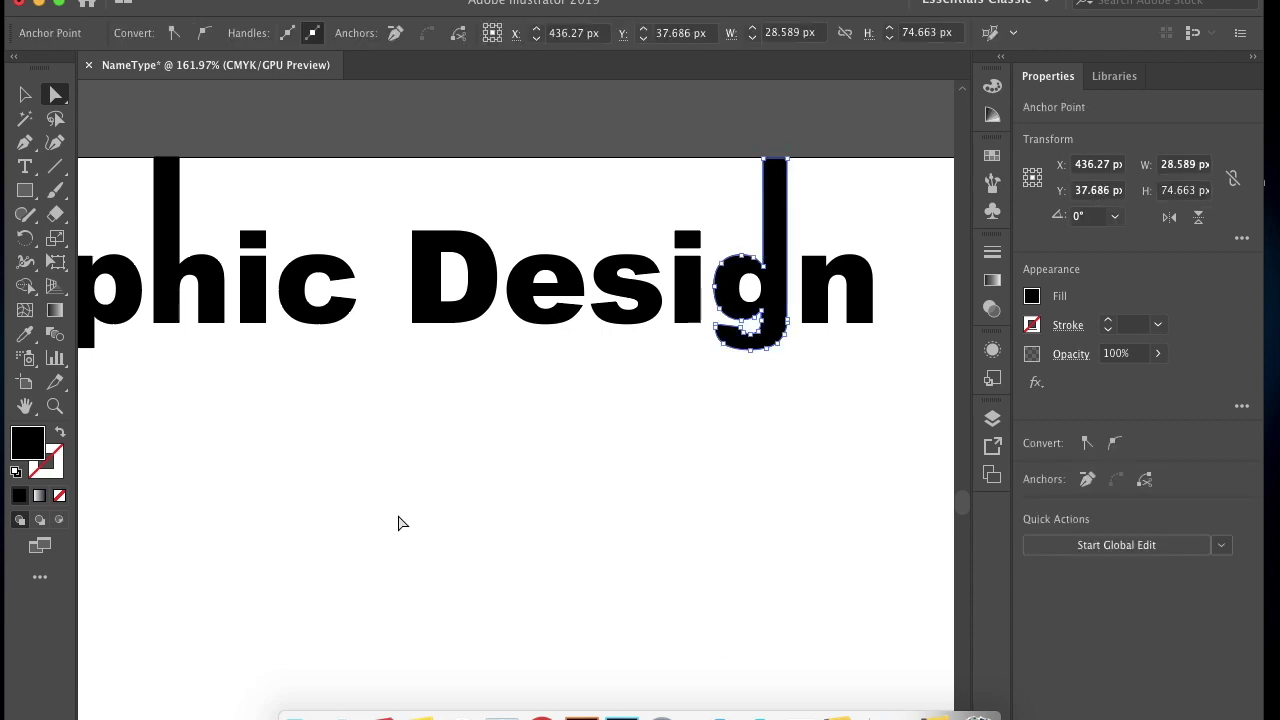
pyautogui.hscroll(-5, 416, 514)
pyautogui.scroll(-2, 416, 514)
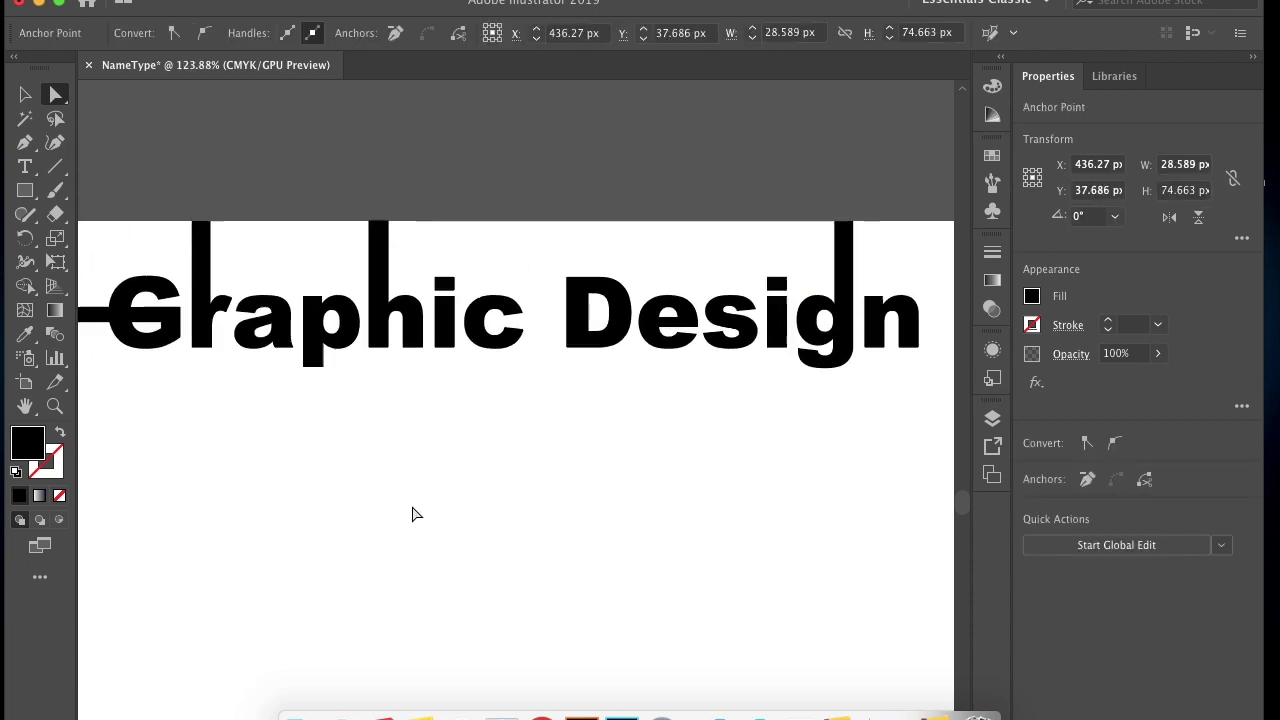
pyautogui.click(484, 190)
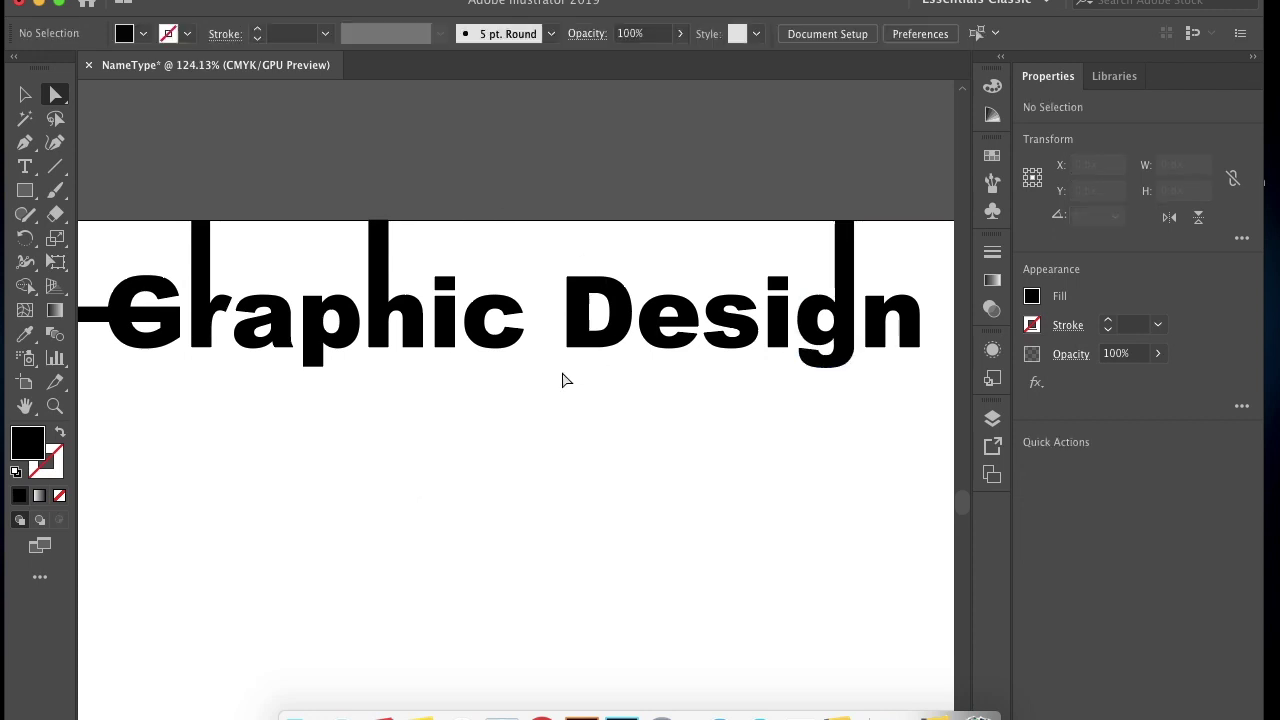
pyautogui.click(27, 190)
# - Fill the G with green 20E5A3 and give it a black 1 pt stroke
pyautogui.click(66, 192)
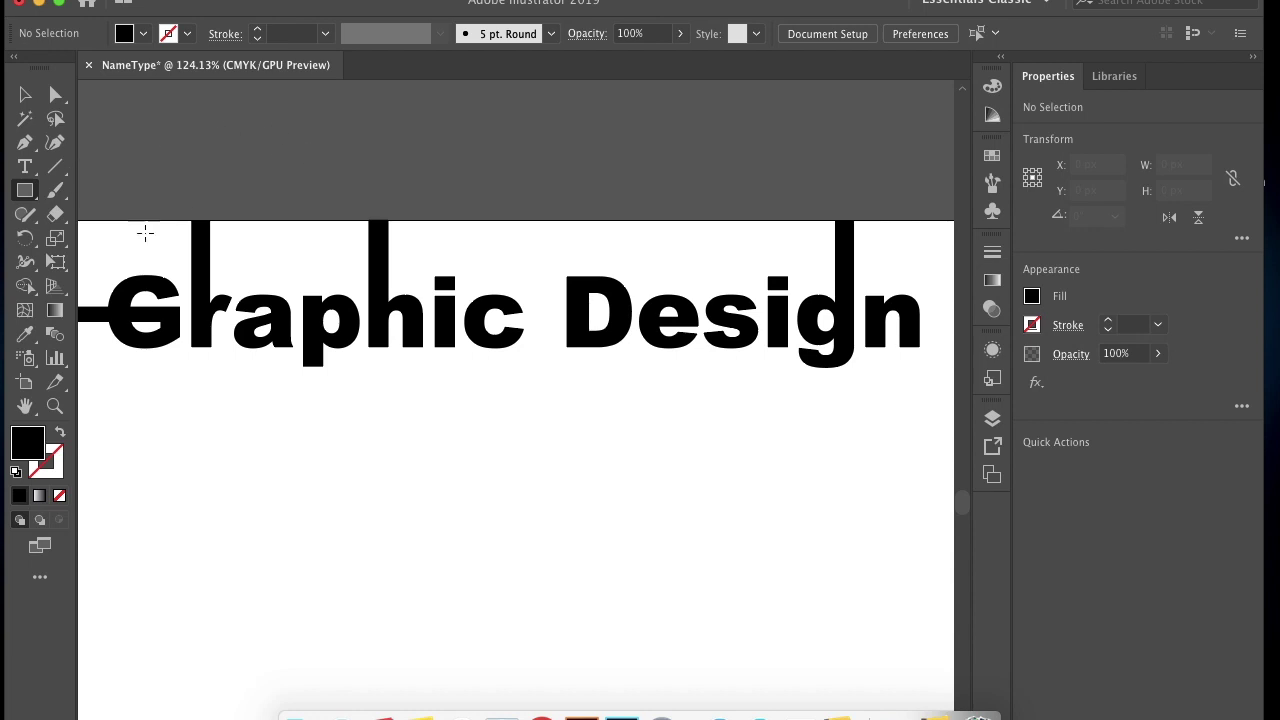
pyautogui.click(55, 94)
pyautogui.click(137, 298)
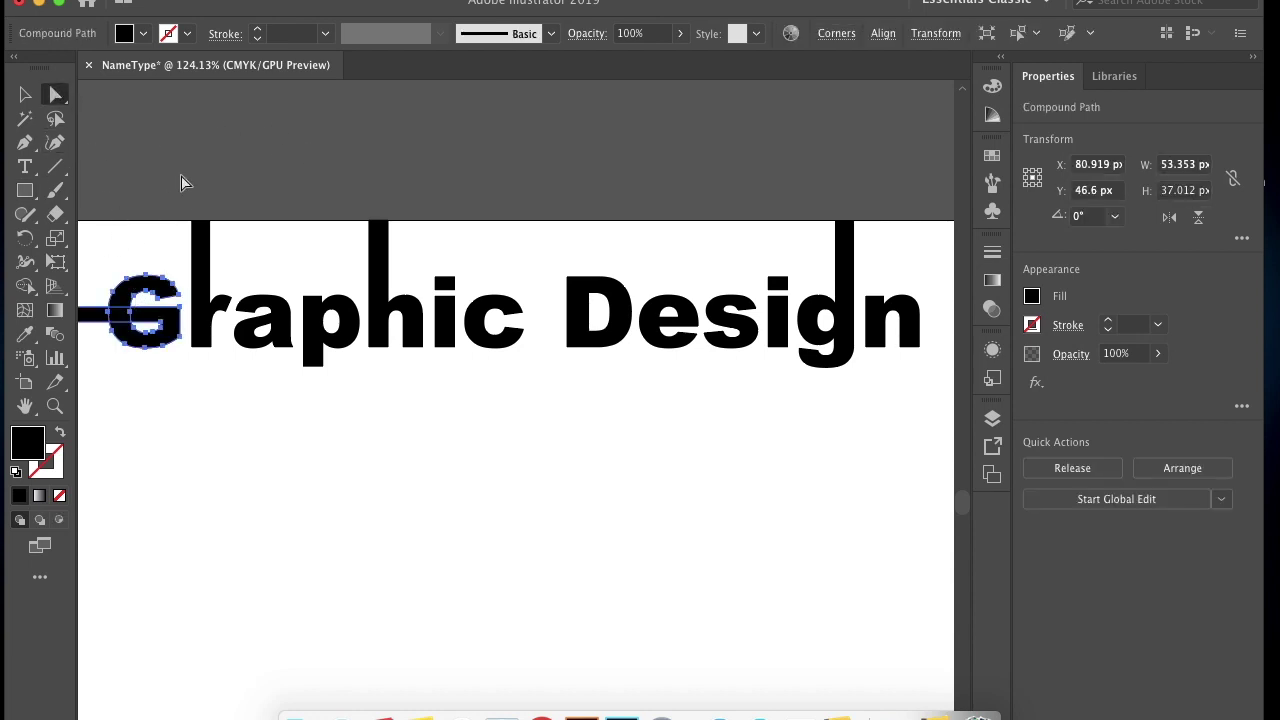
pyautogui.doubleClick(31, 447)
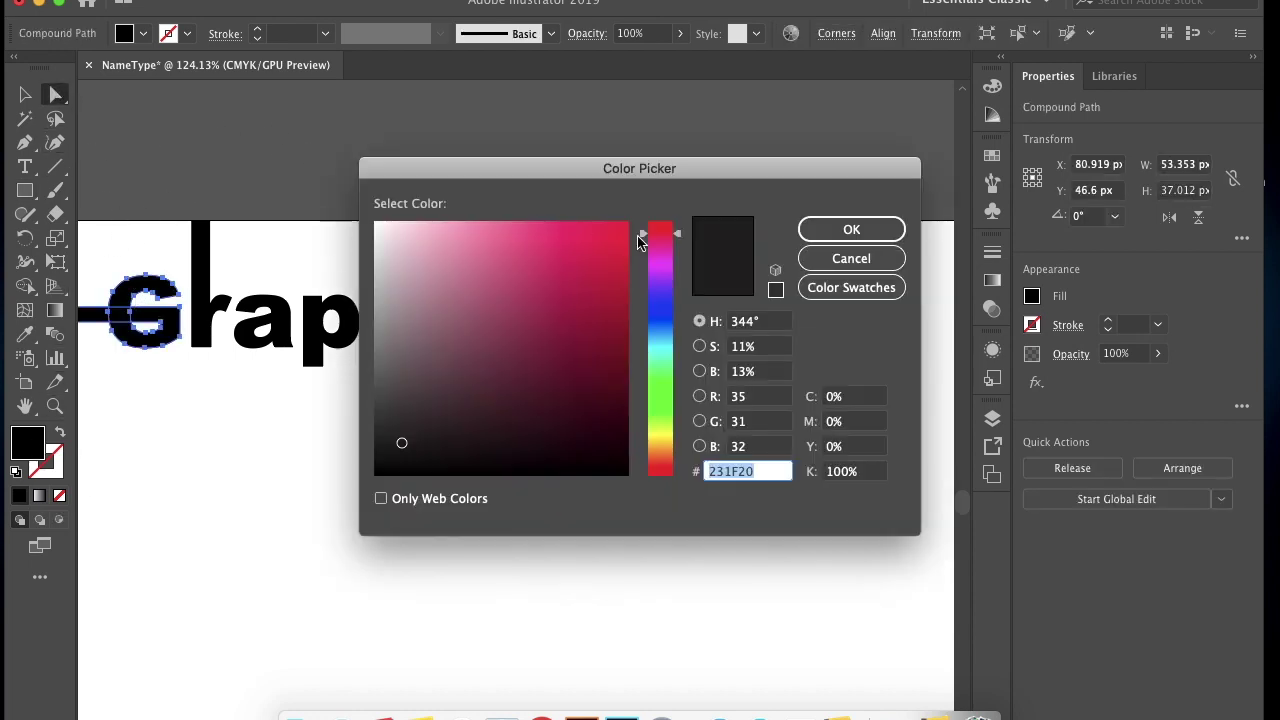
pyautogui.click(665, 368)
pyautogui.click(594, 245)
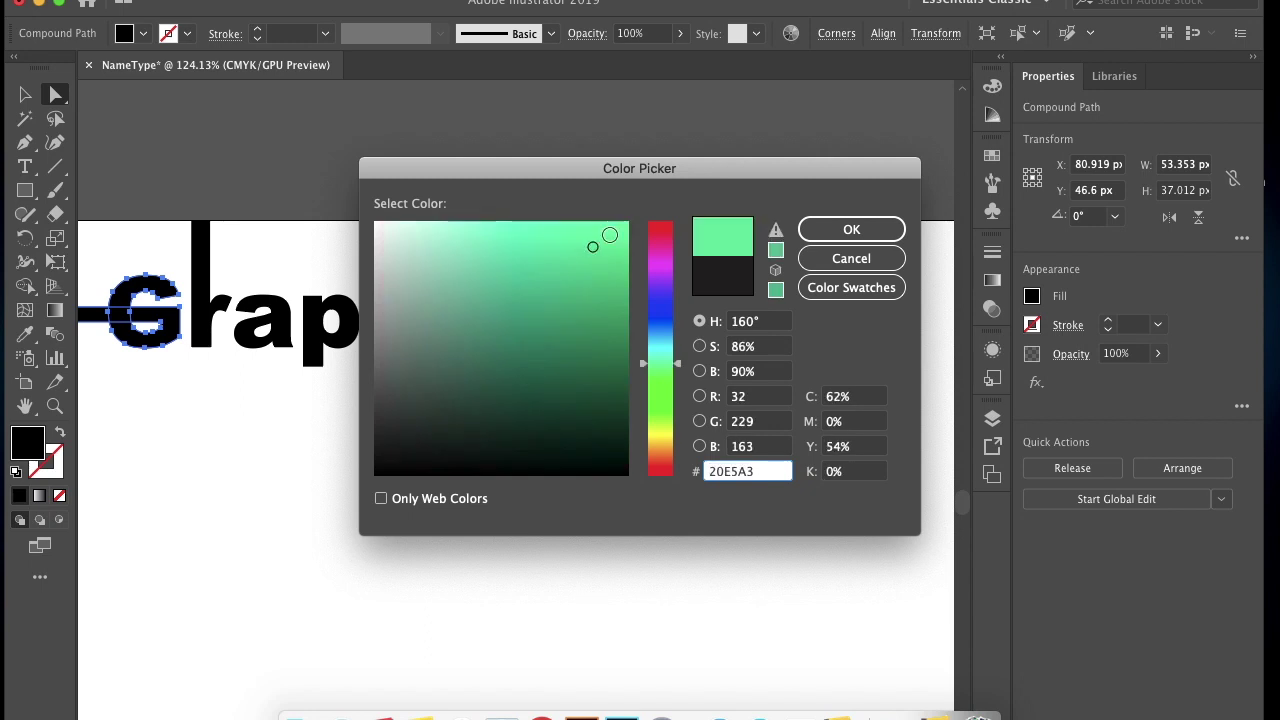
pyautogui.click(851, 229)
pyautogui.hscroll(-3, 425, 445)
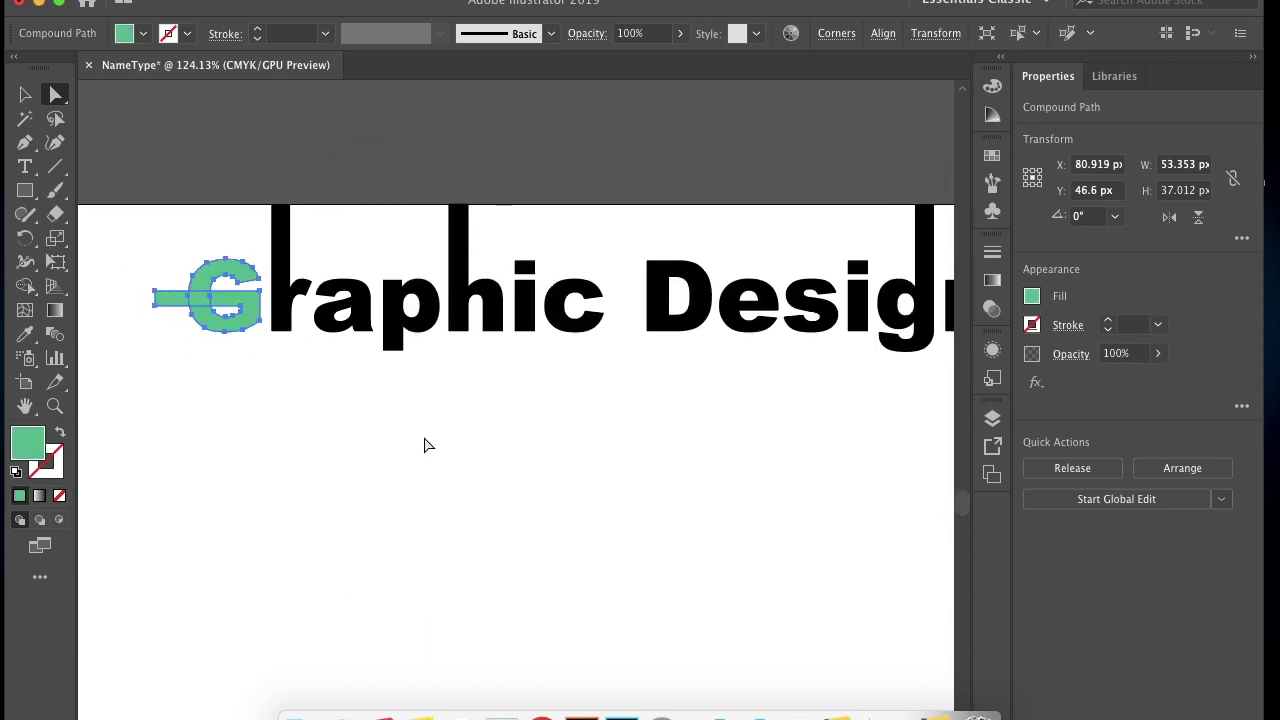
pyautogui.click(56, 472)
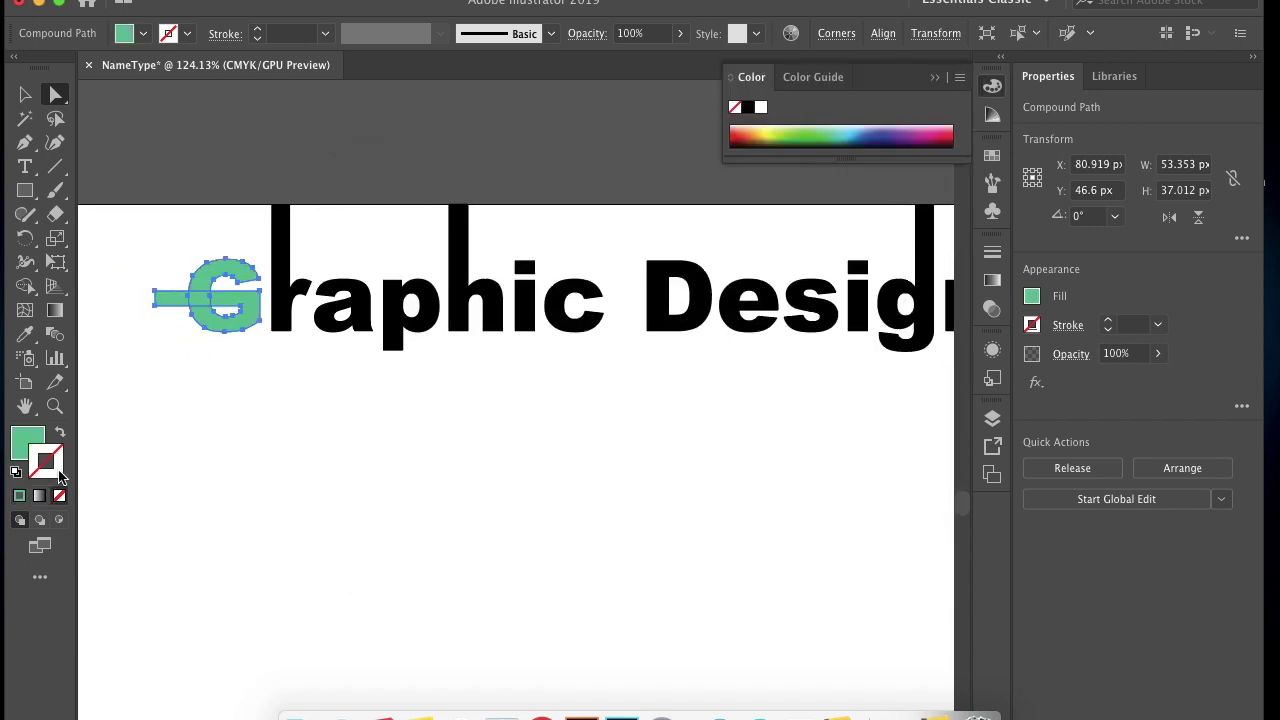
pyautogui.click(748, 107)
pyautogui.click(505, 410)
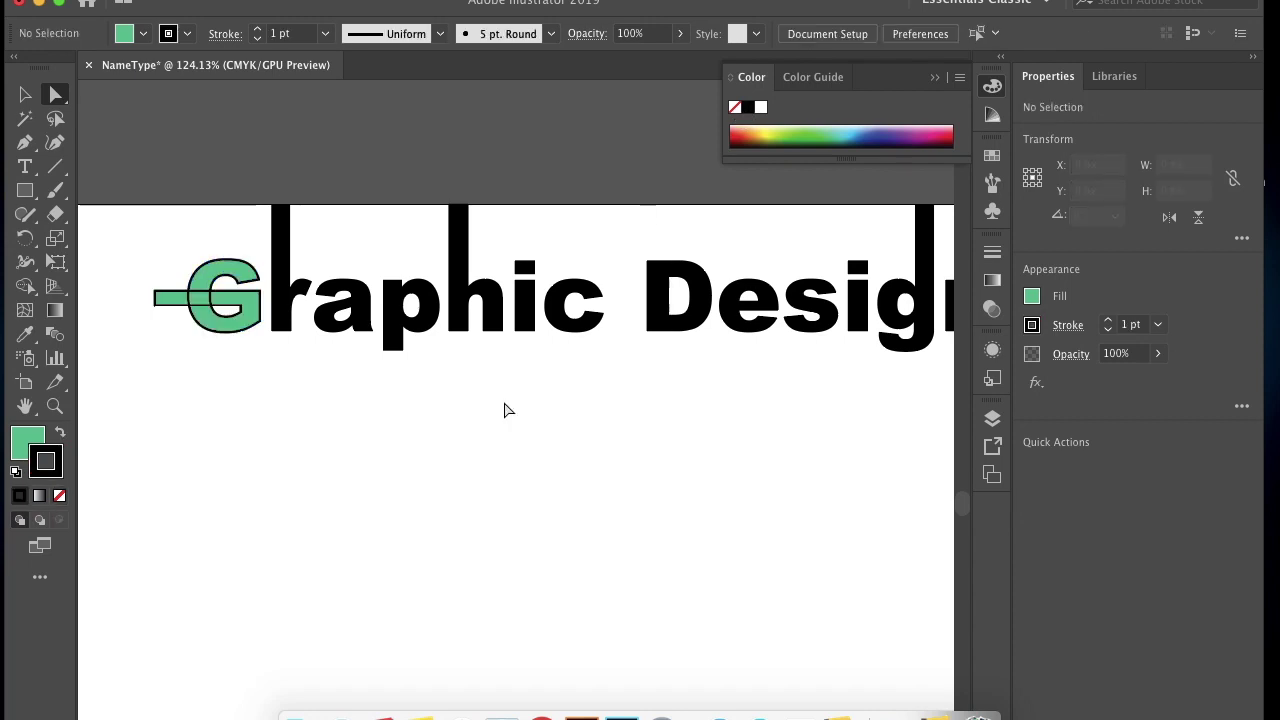
# - Merge the bar left of the G into the letter with Shape Builder
pyautogui.click(244, 328)
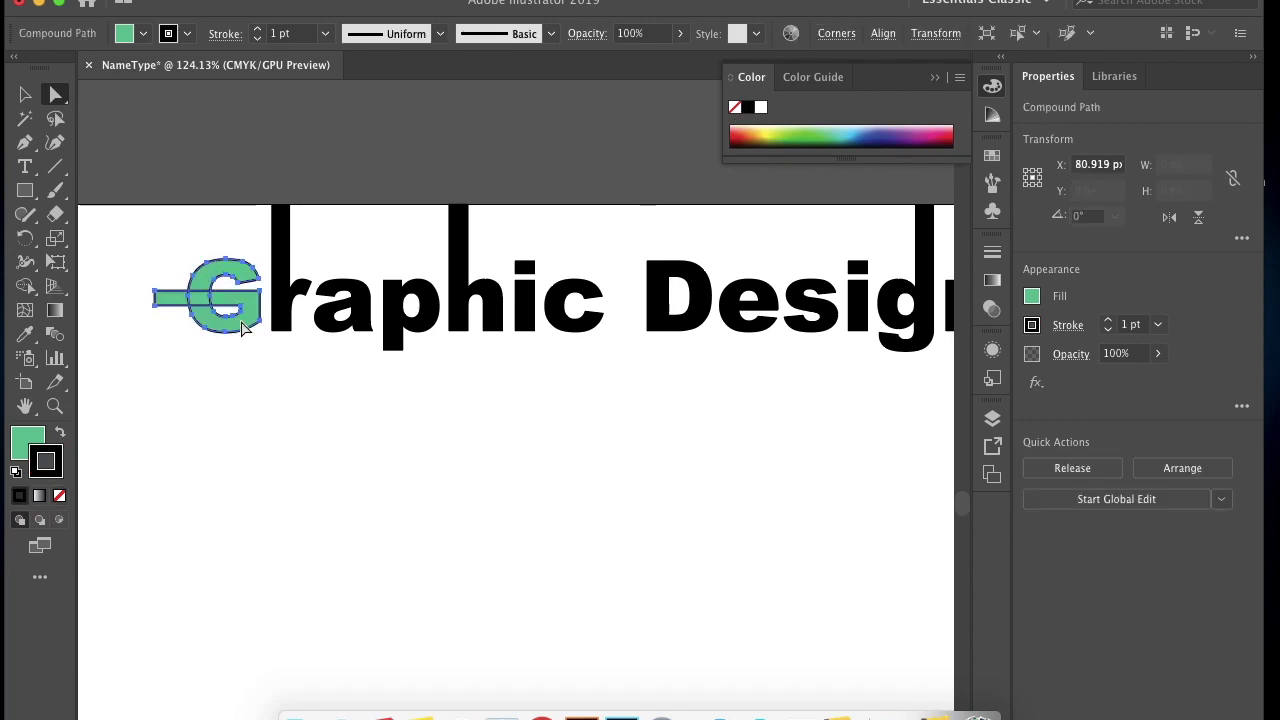
pyautogui.click(25, 285)
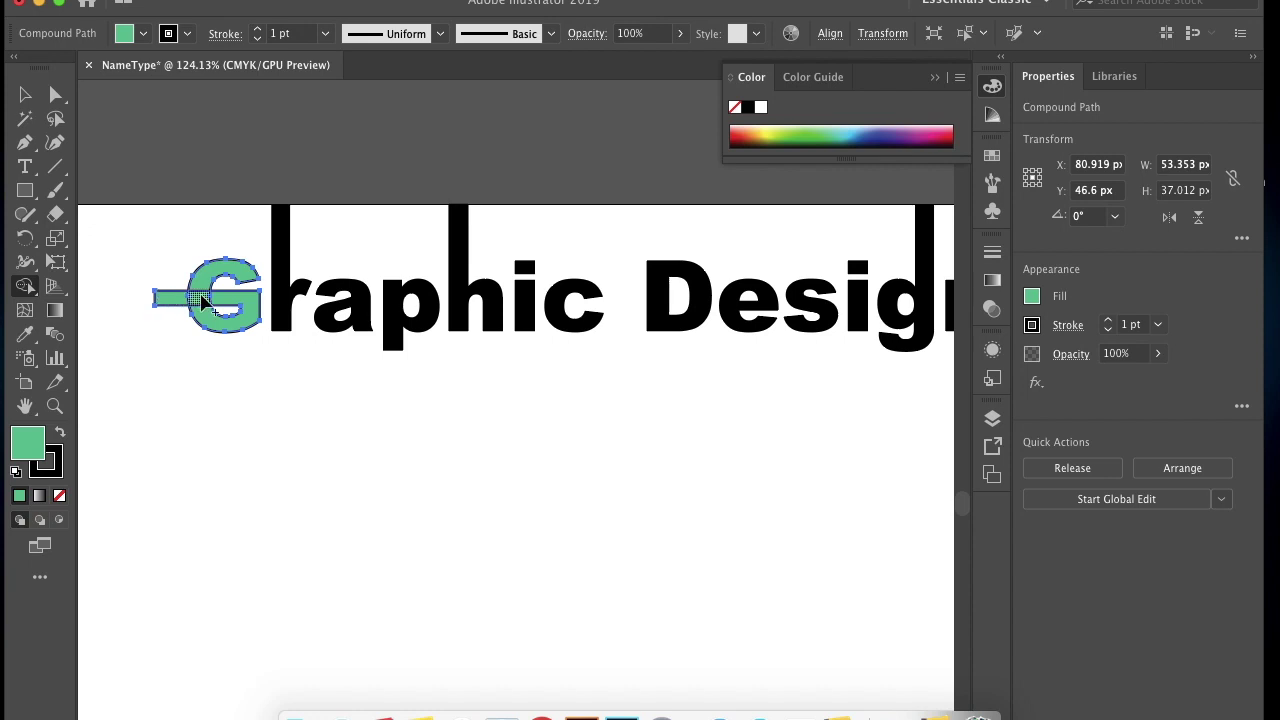
pyautogui.click(199, 298)
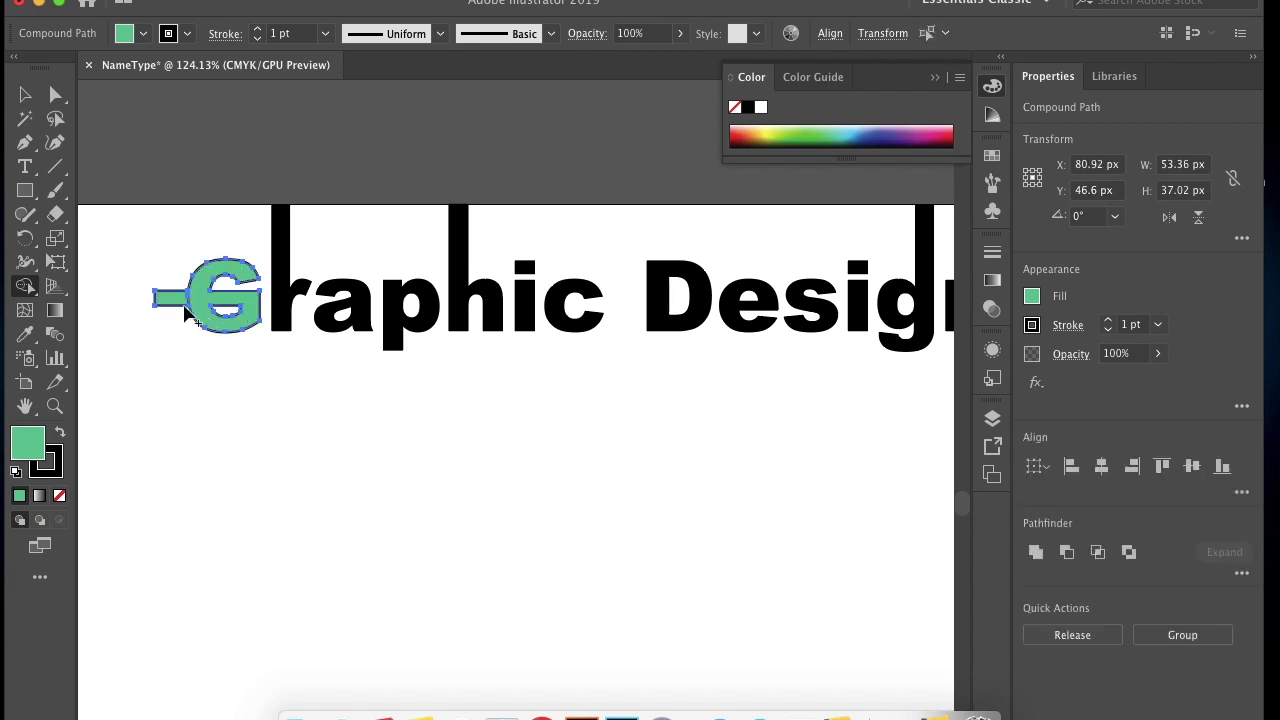
pyautogui.moveTo(177, 300); pyautogui.dragTo(199, 301)
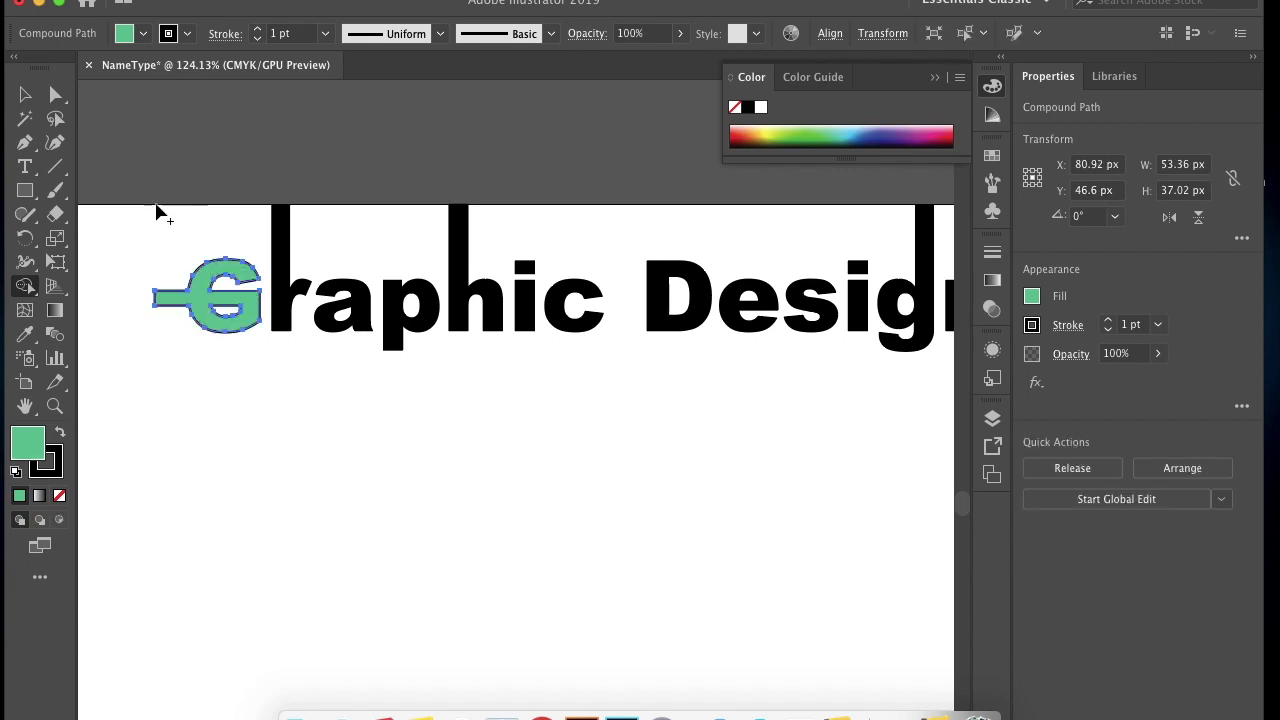
pyautogui.click(25, 94)
pyautogui.click(141, 170)
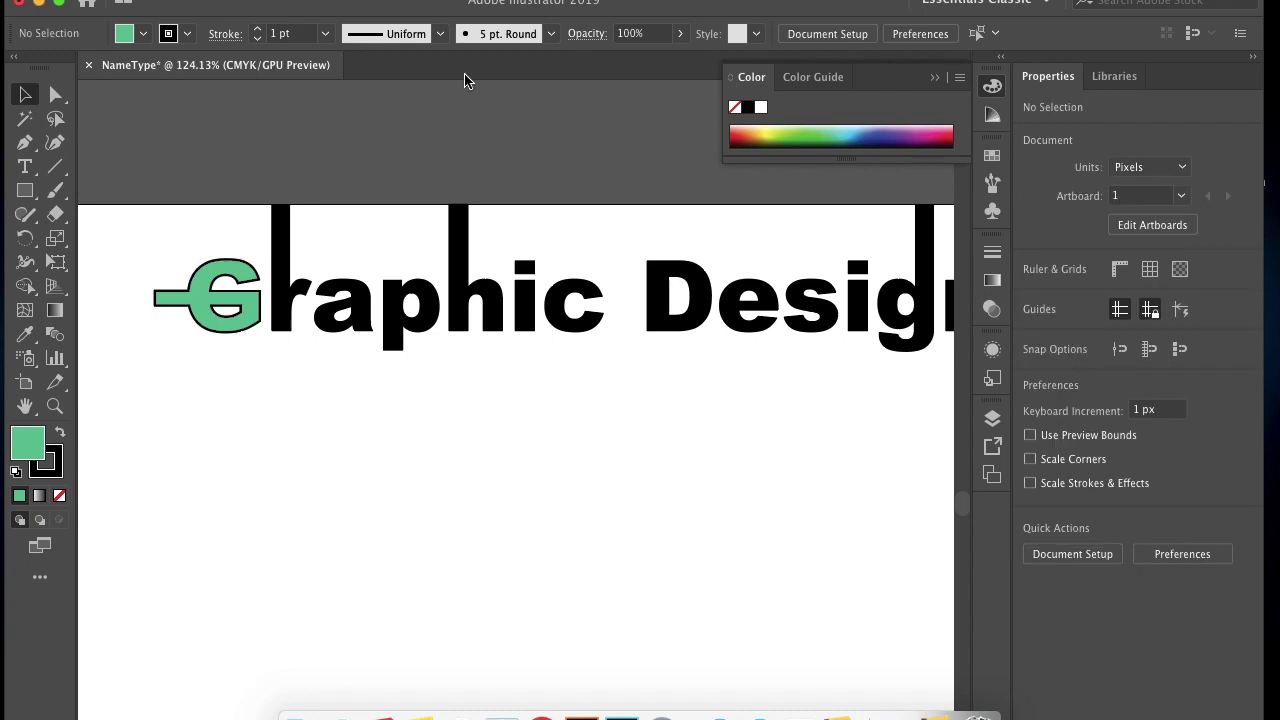
pyautogui.click(706, 306)
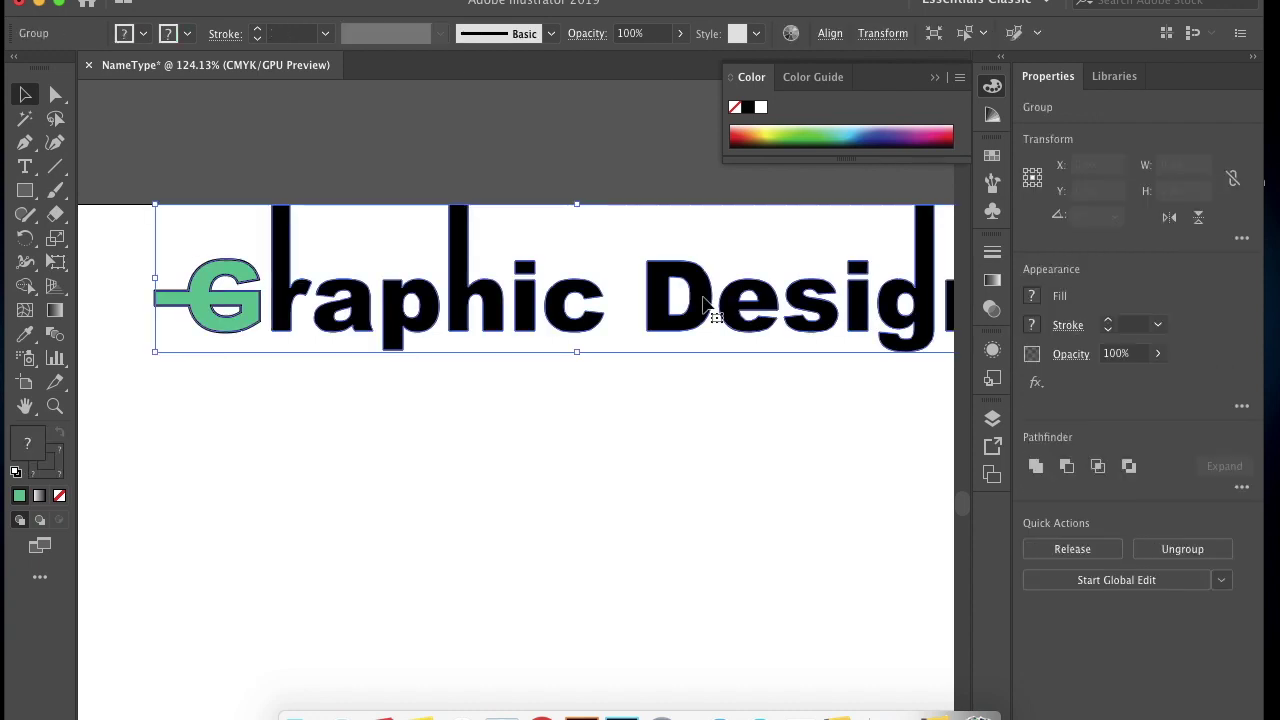
pyautogui.click(55, 94)
pyautogui.click(682, 203)
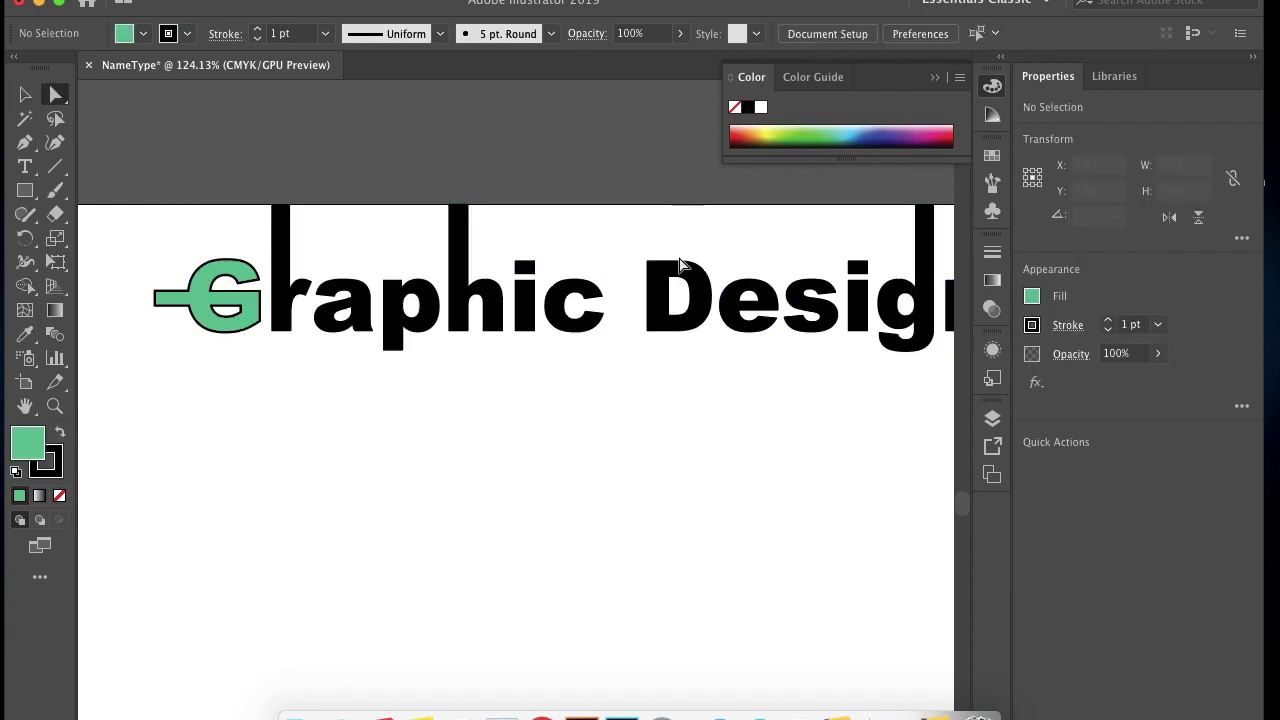
# - Copy the G's green fill and black outline onto the D with the Eyedropper
pyautogui.click(688, 298)
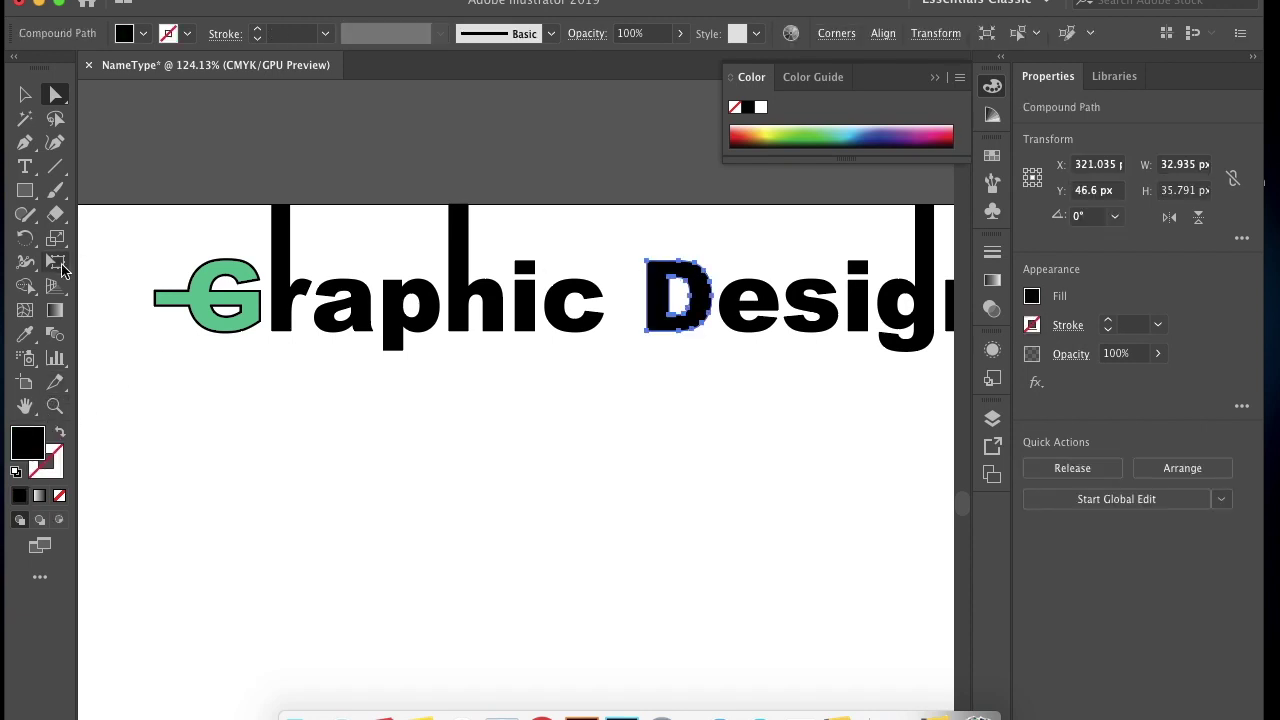
pyautogui.click(25, 334)
pyautogui.click(194, 290)
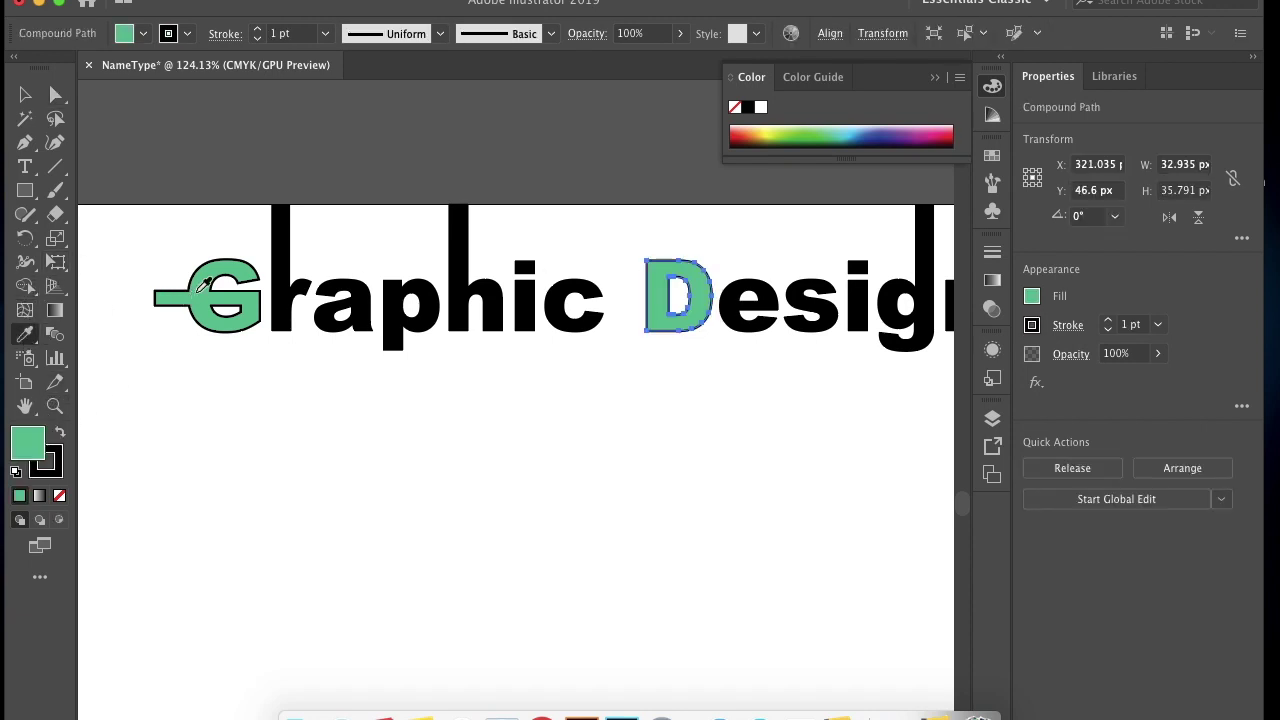
pyautogui.click(25, 95)
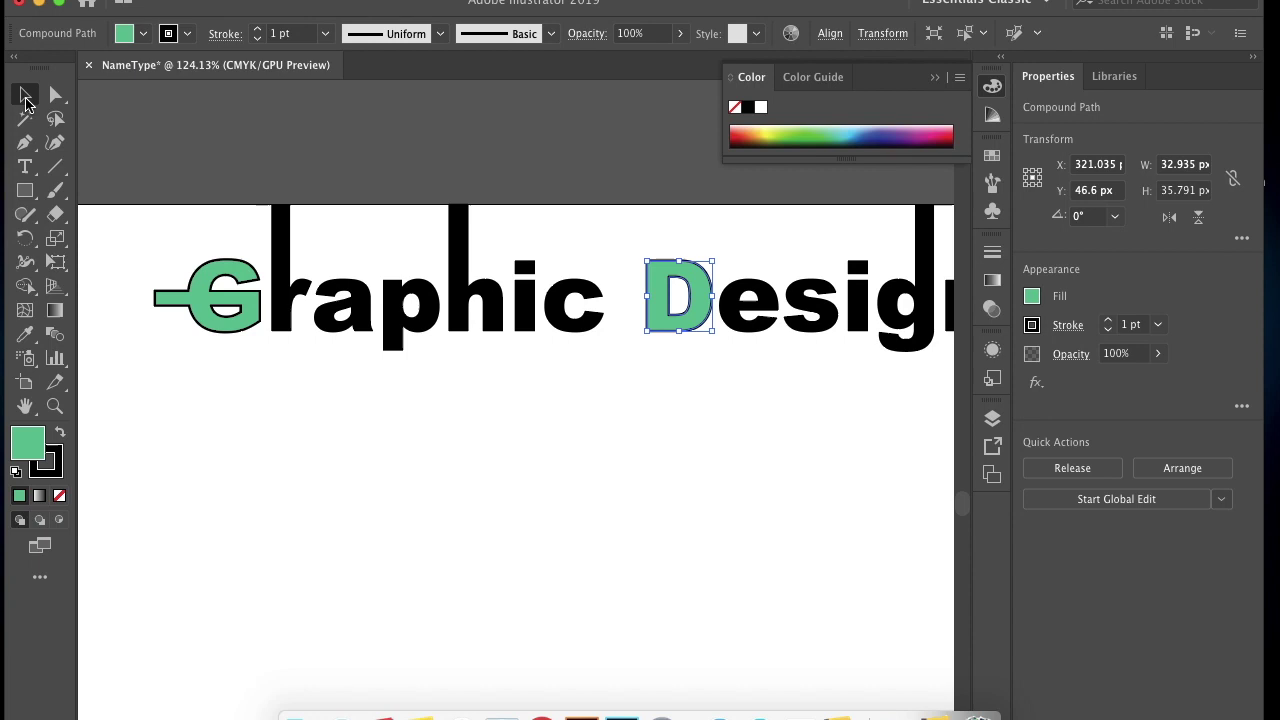
pyautogui.click(238, 244)
pyautogui.scroll(-2, 318, 296)
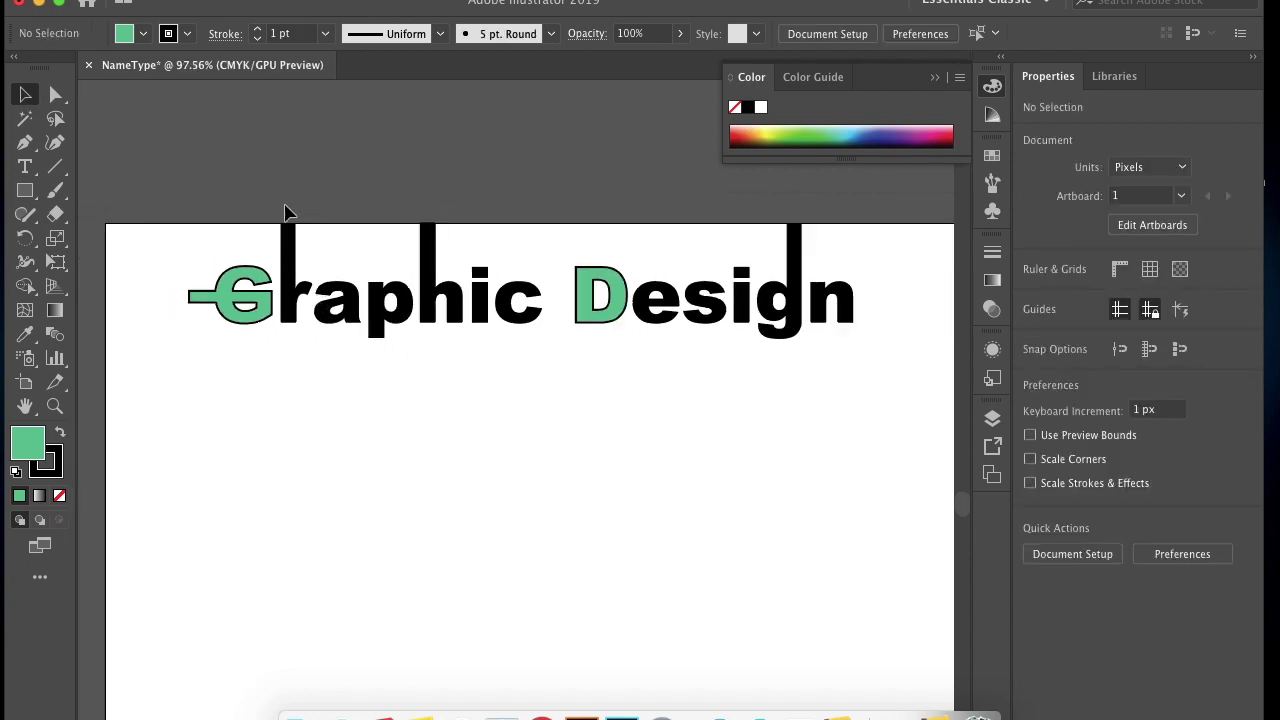
pyautogui.click(289, 275)
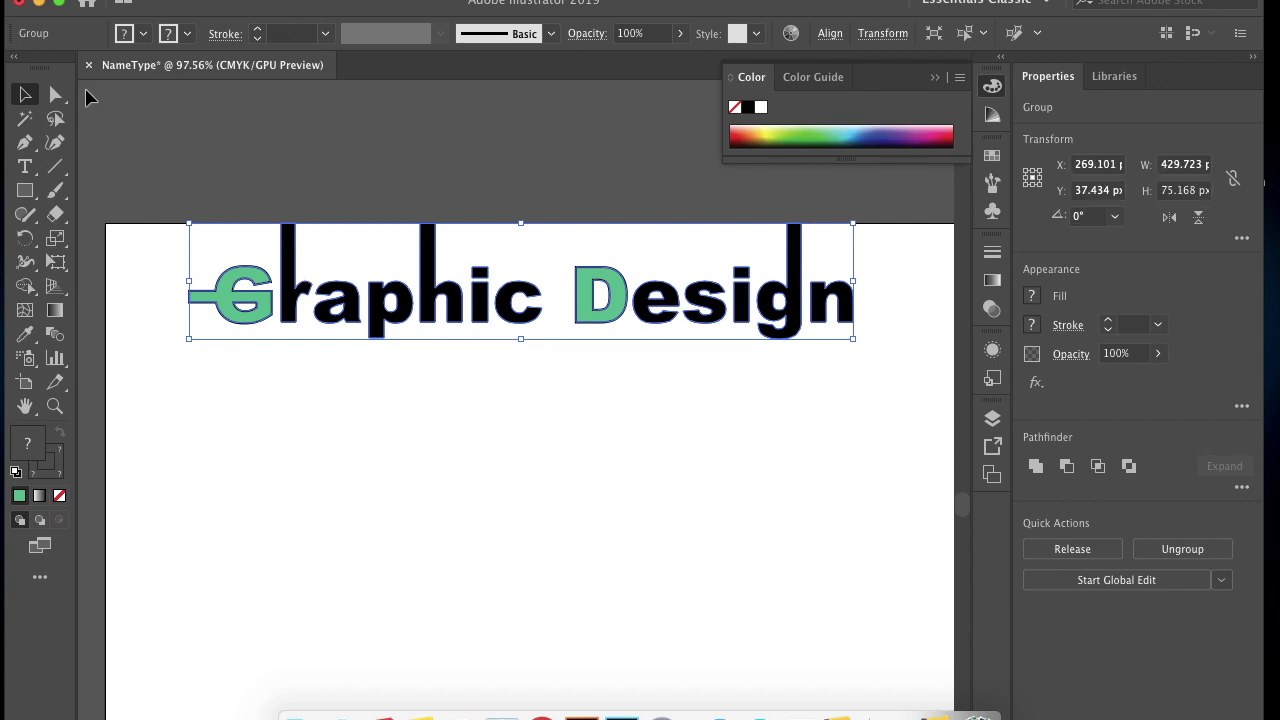
pyautogui.click(56, 94)
pyautogui.click(306, 399)
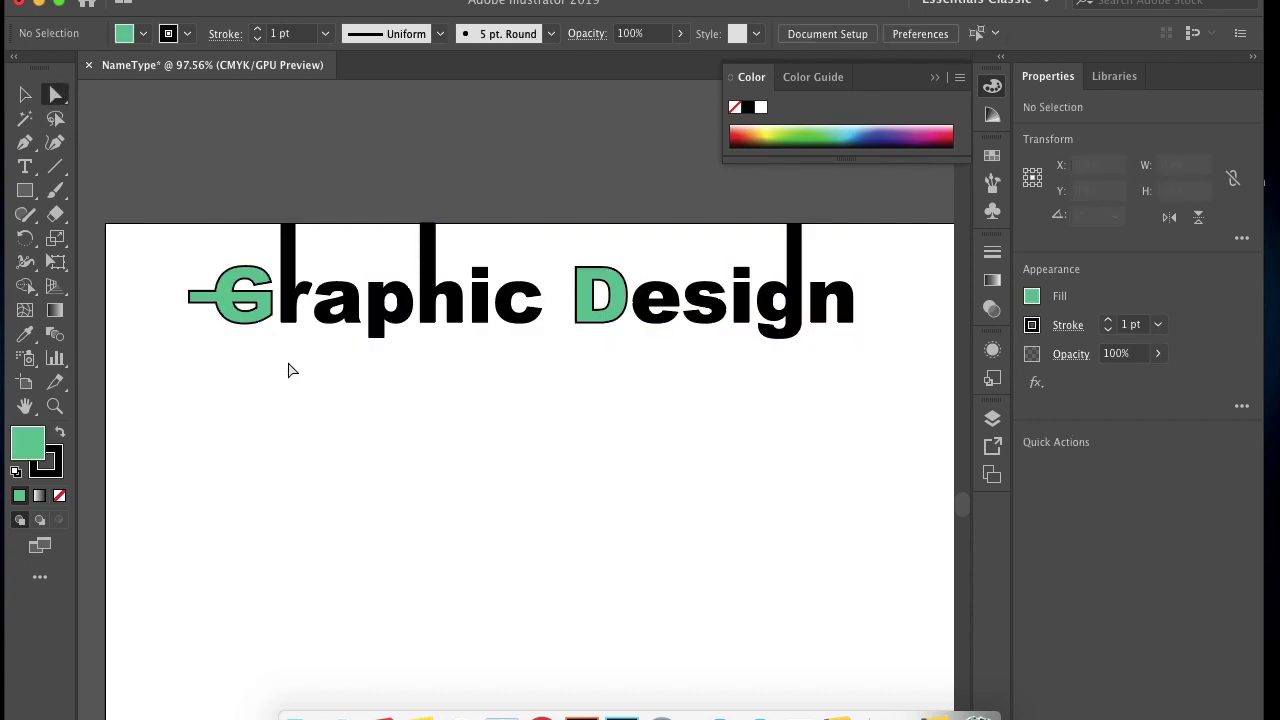
# - Make 'raphic' black with a green outline by eyedropping the G and swapping fill and stroke
pyautogui.moveTo(520, 242); pyautogui.dragTo(520, 241)
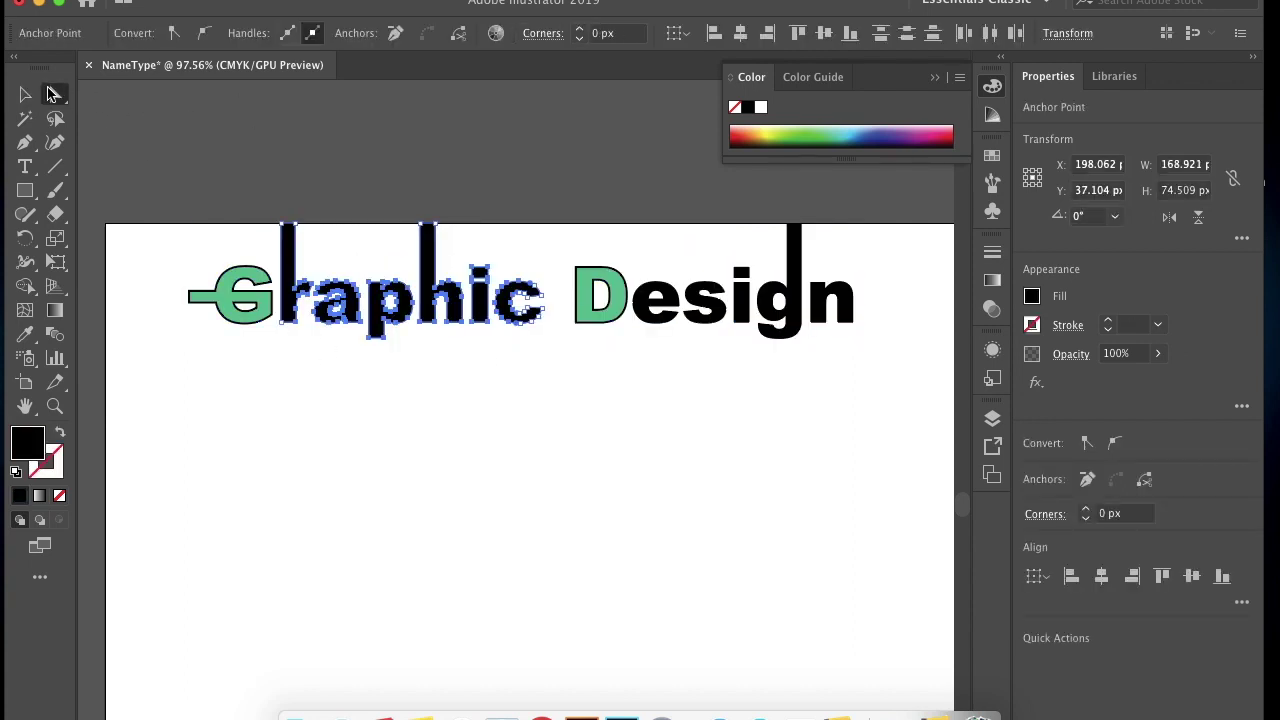
pyautogui.click(26, 95)
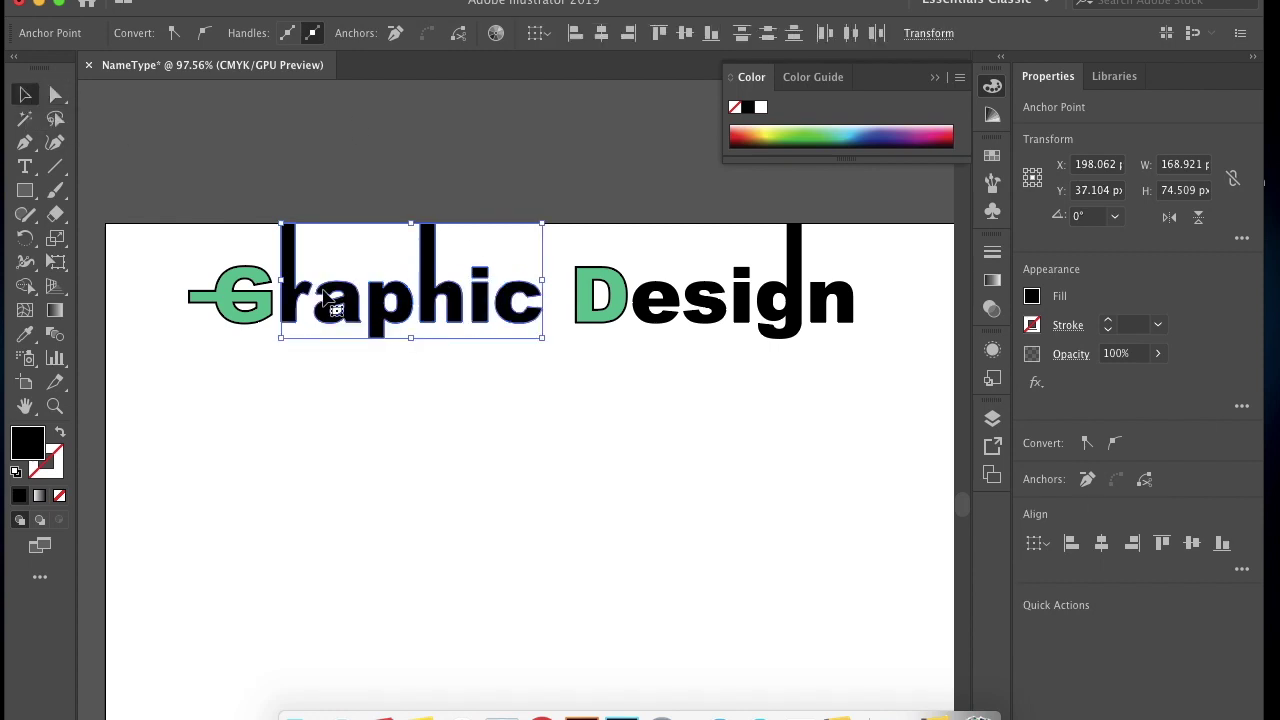
pyautogui.click(26, 338)
pyautogui.click(225, 285)
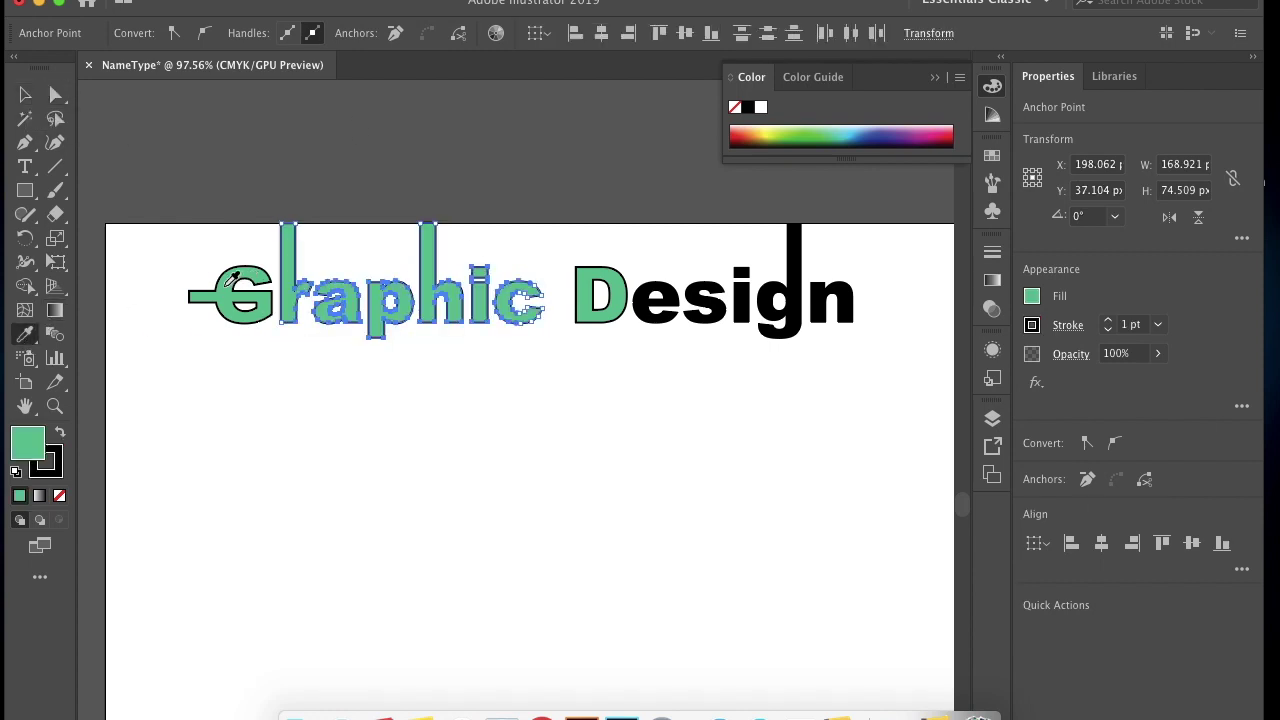
pyautogui.click(60, 433)
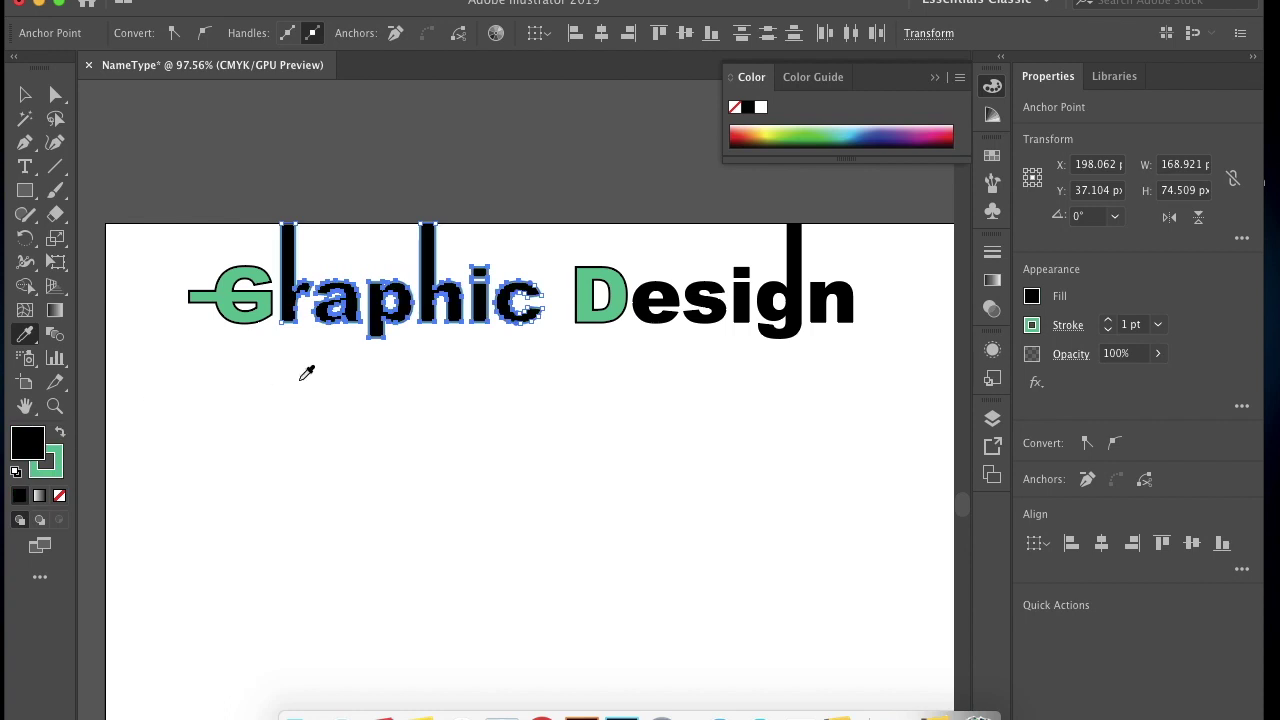
pyautogui.click(26, 95)
pyautogui.click(165, 222)
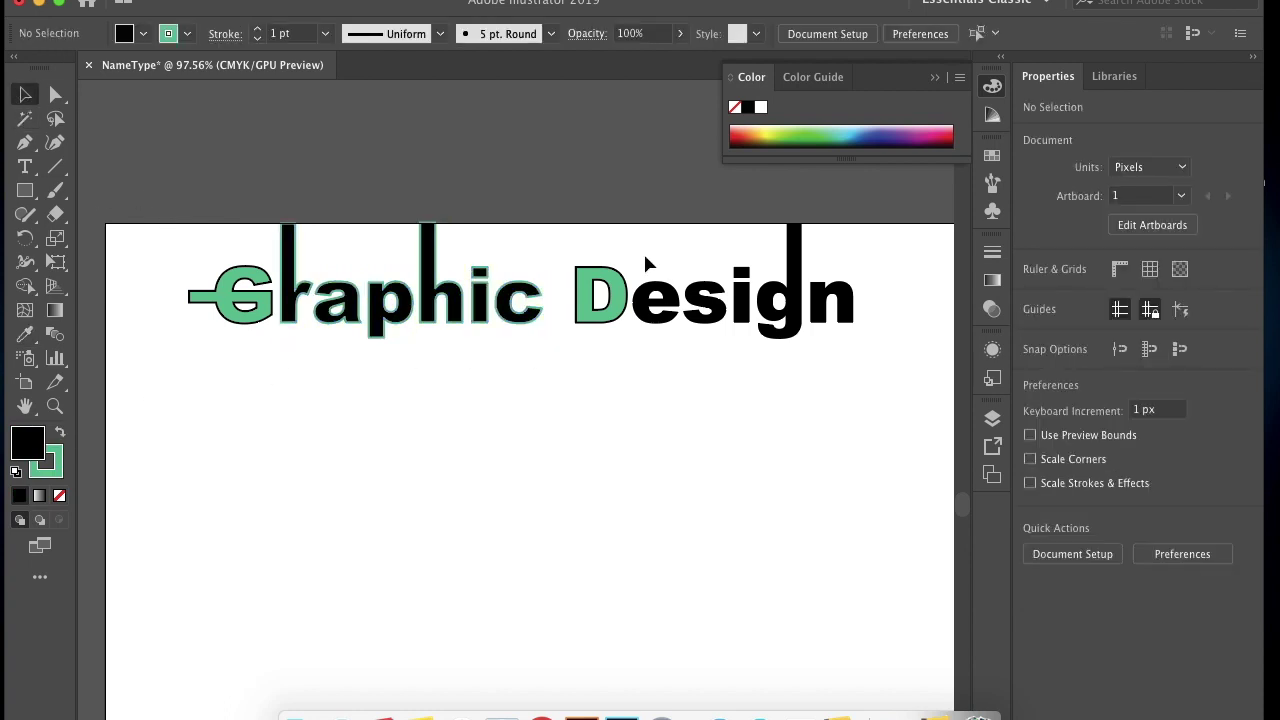
# - Make 'esign' black with a green outline by eyedropping the D and swapping fill and stroke
pyautogui.click(55, 94)
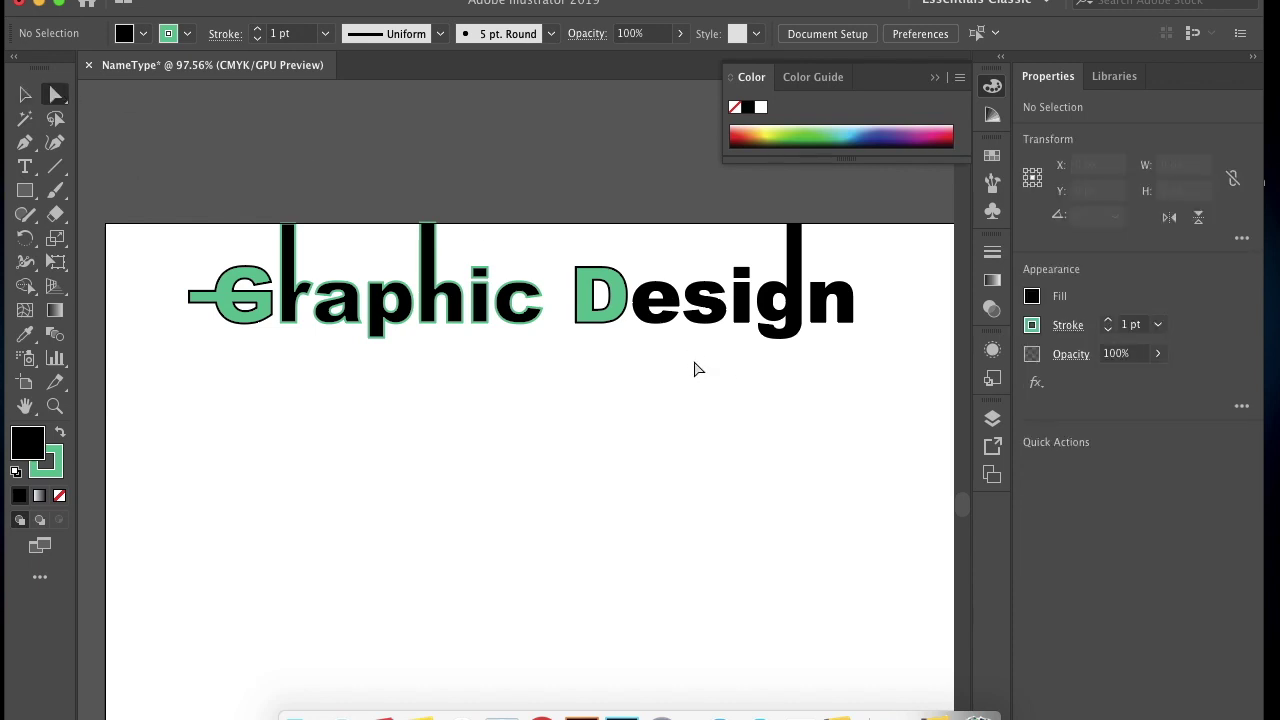
pyautogui.click(853, 268)
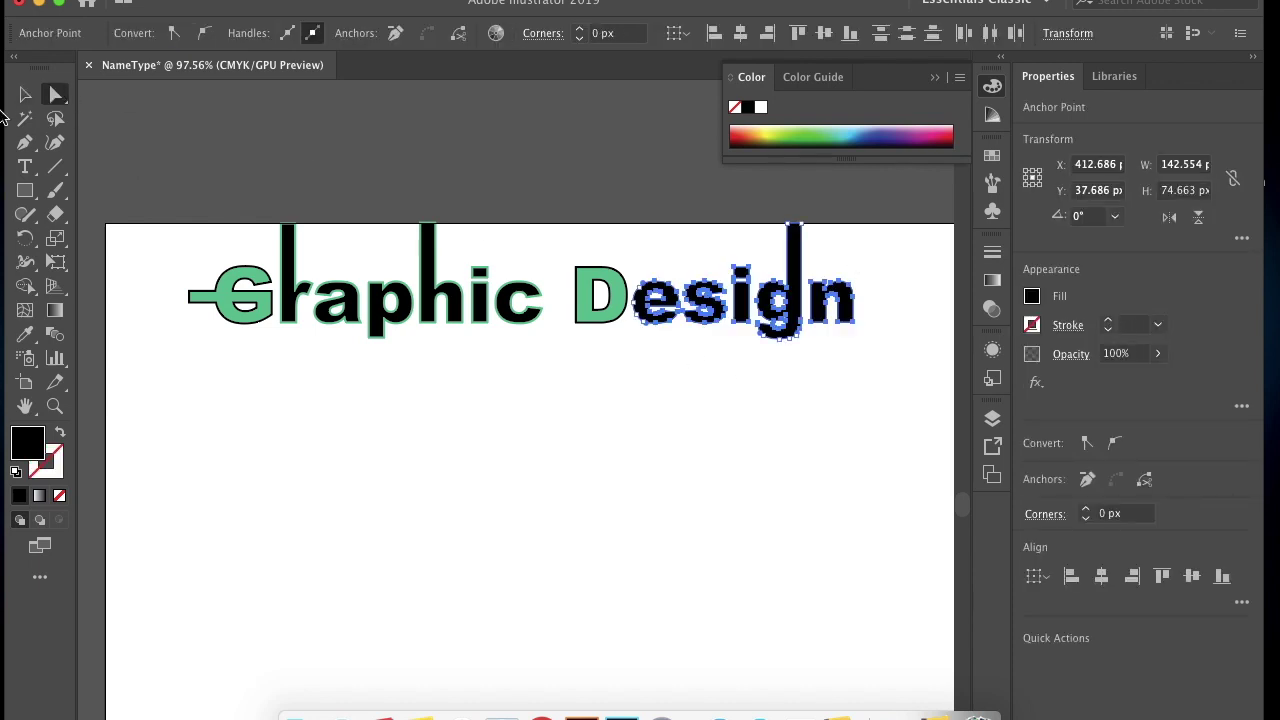
pyautogui.click(26, 95)
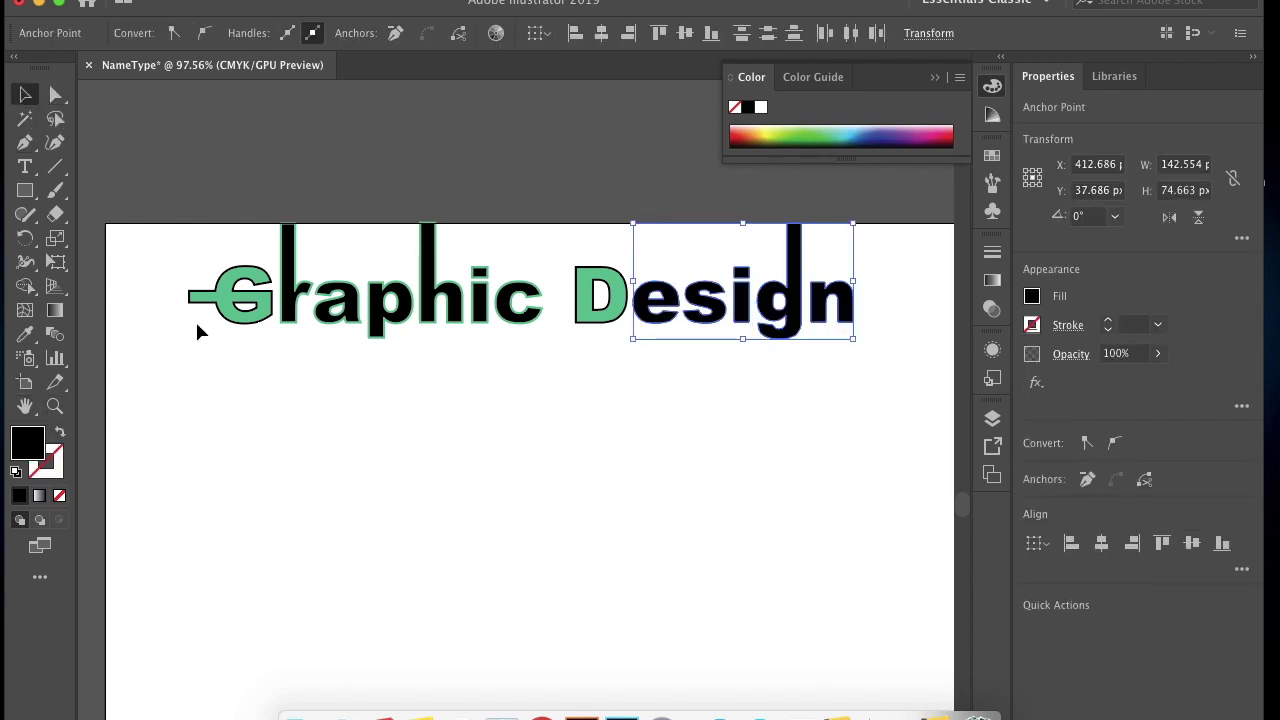
pyautogui.click(25, 334)
pyautogui.click(586, 298)
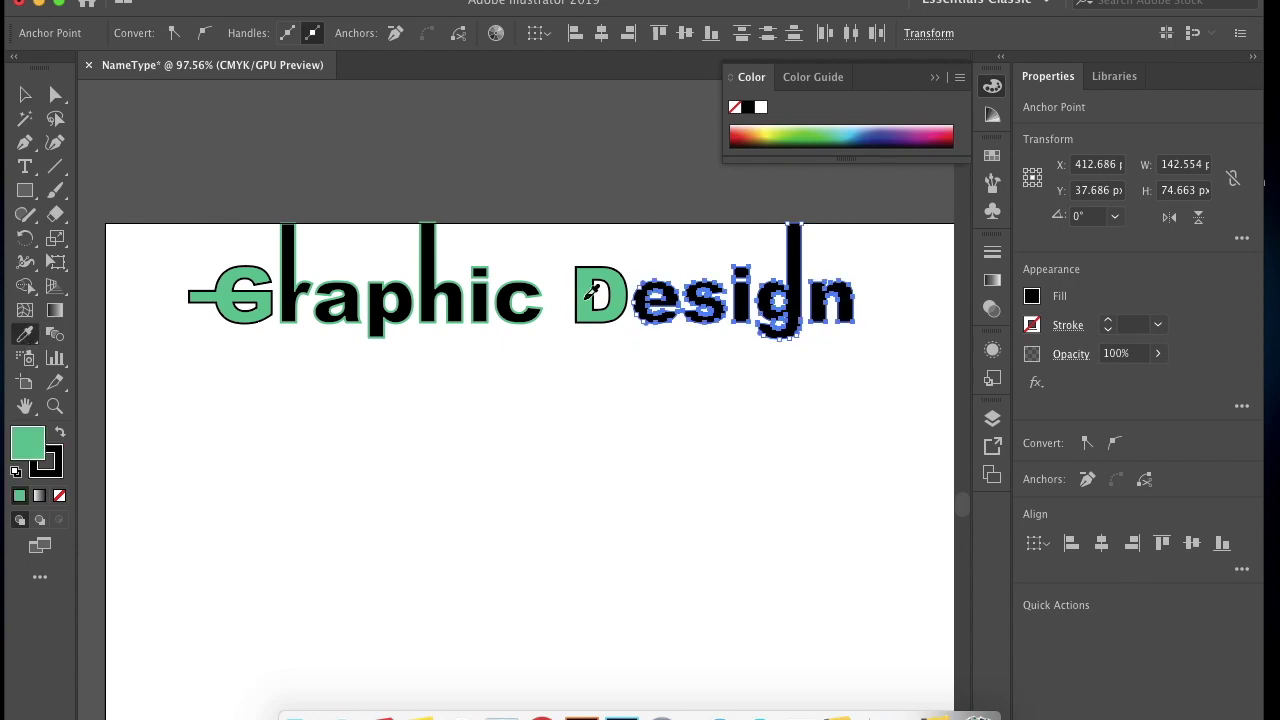
pyautogui.click(60, 432)
pyautogui.click(25, 97)
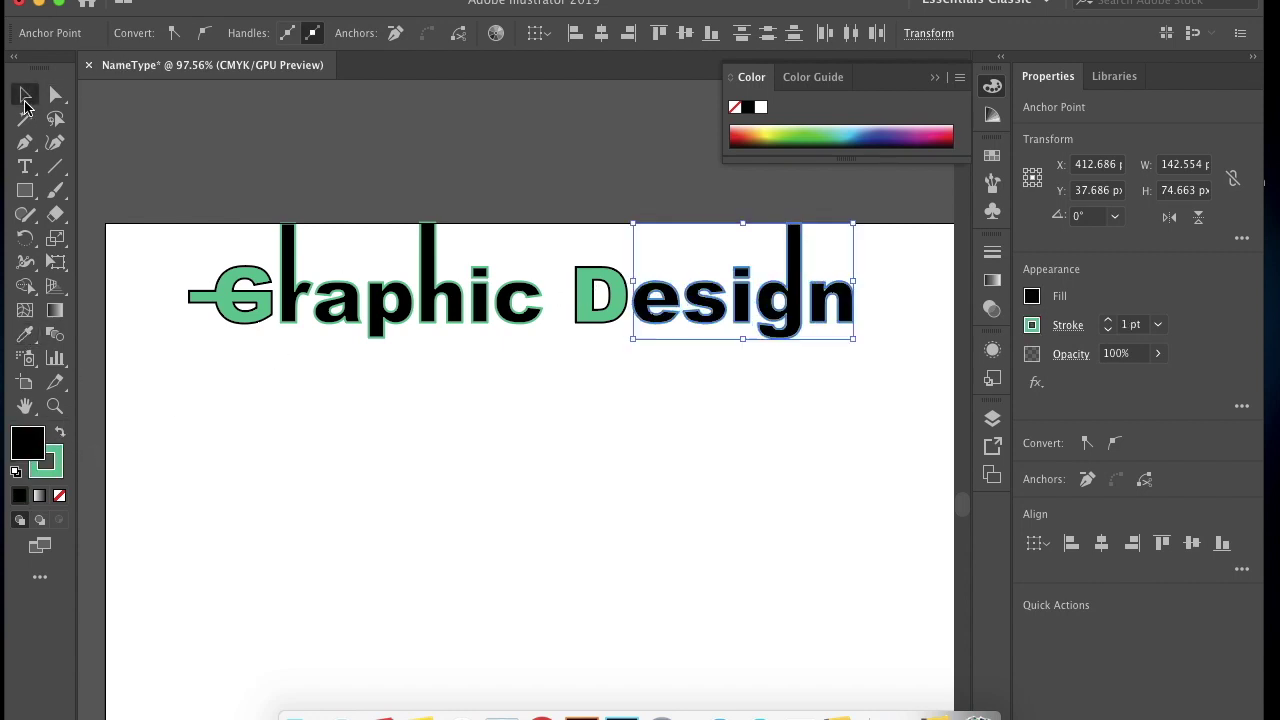
pyautogui.click(226, 207)
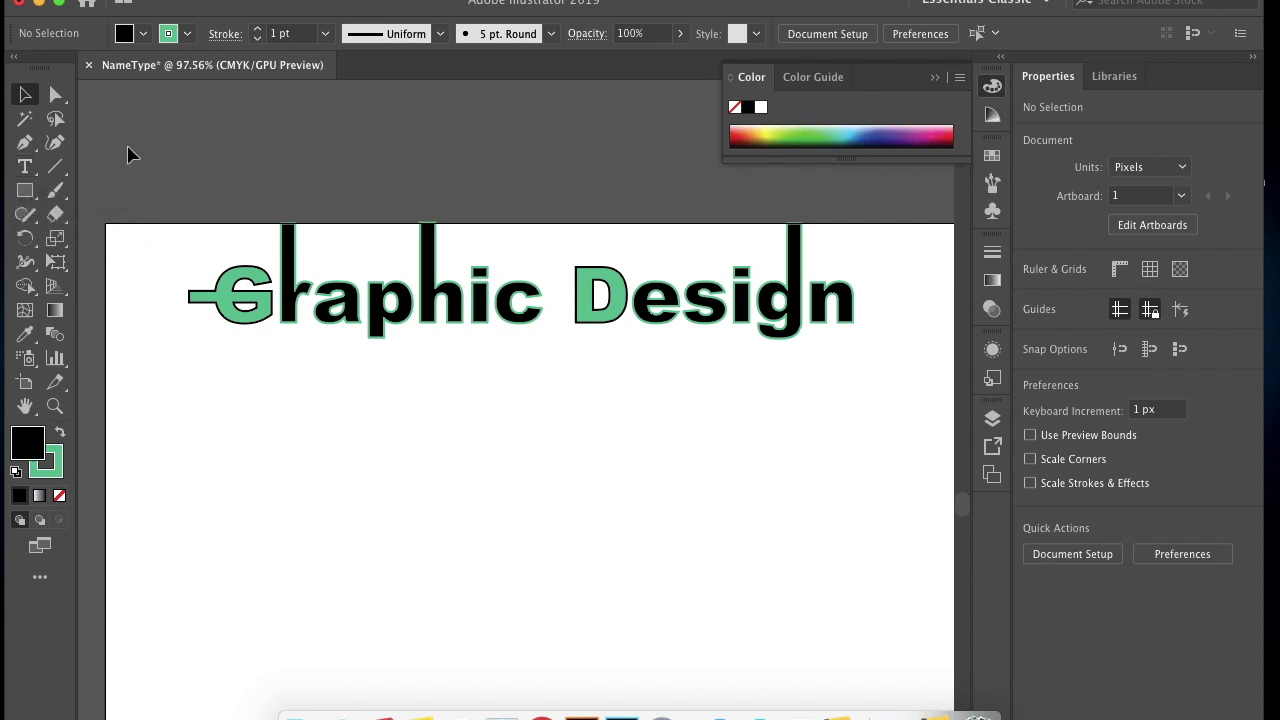
# - Draw an S-shaped wavy path below the heading with the Pen tool and remove its fill
pyautogui.click(25, 142)
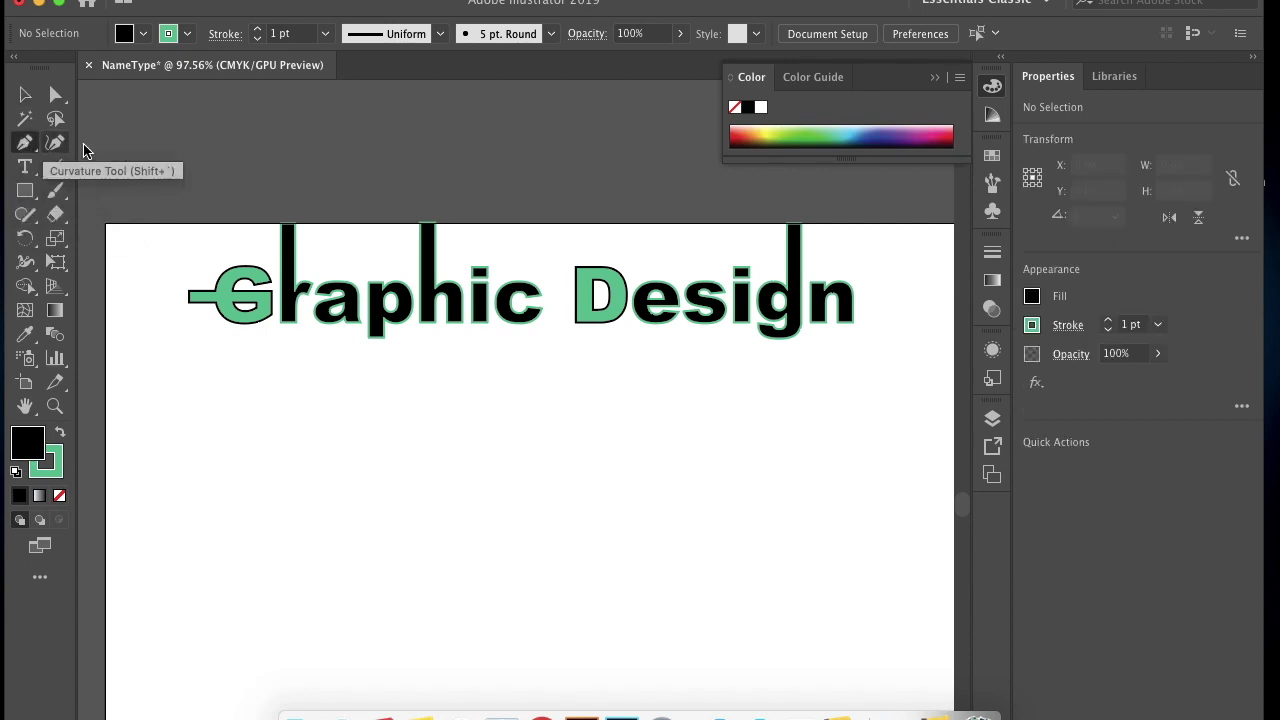
pyautogui.click(143, 483)
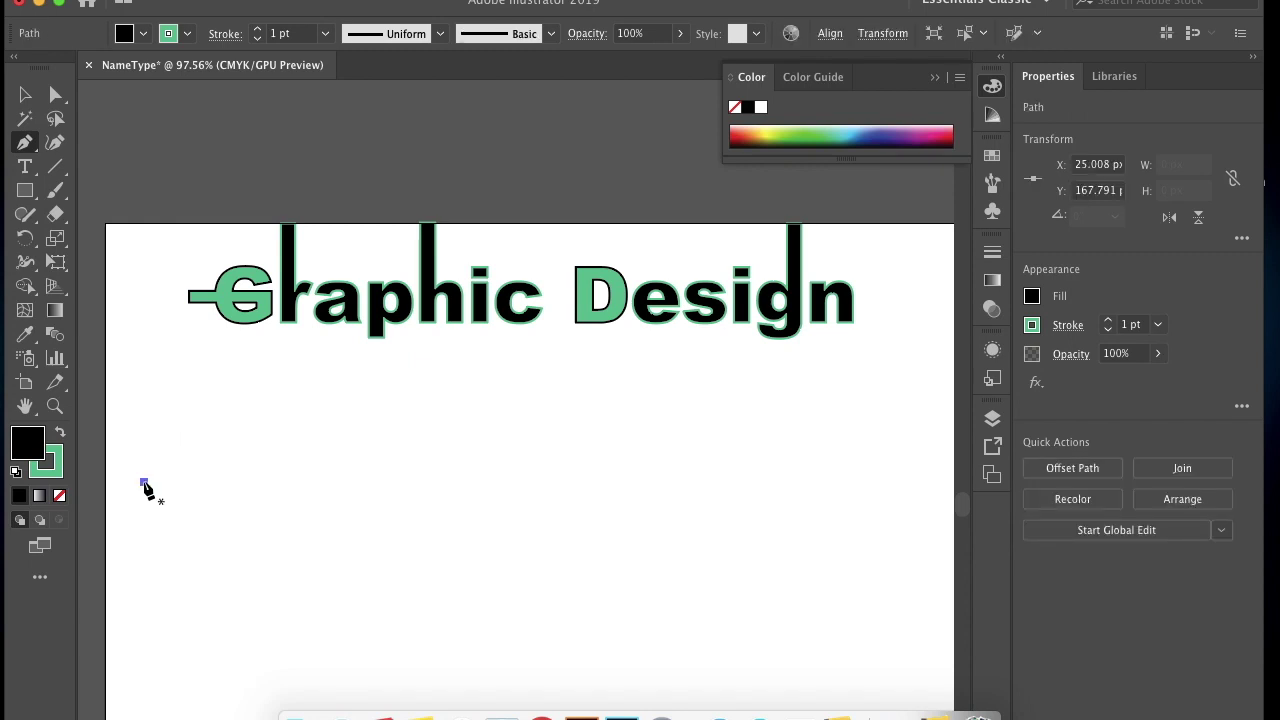
pyautogui.click(442, 481)
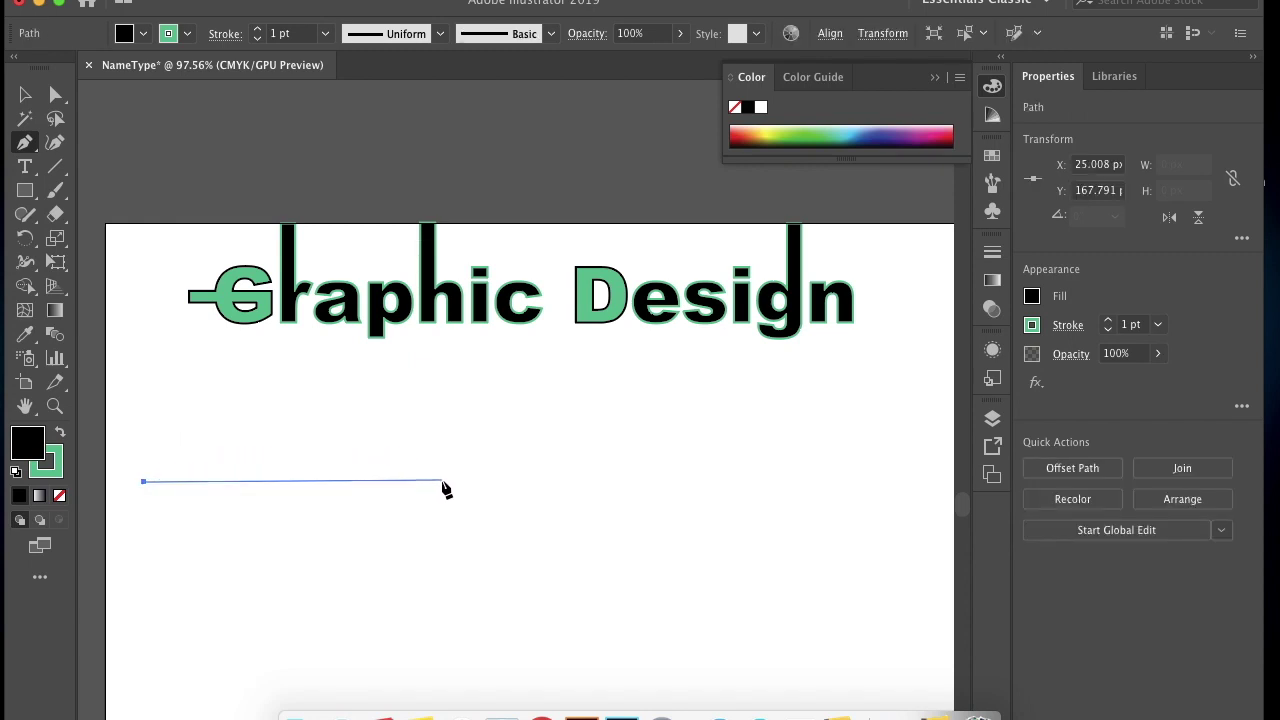
pyautogui.moveTo(442, 481); pyautogui.dragTo(592, 573)
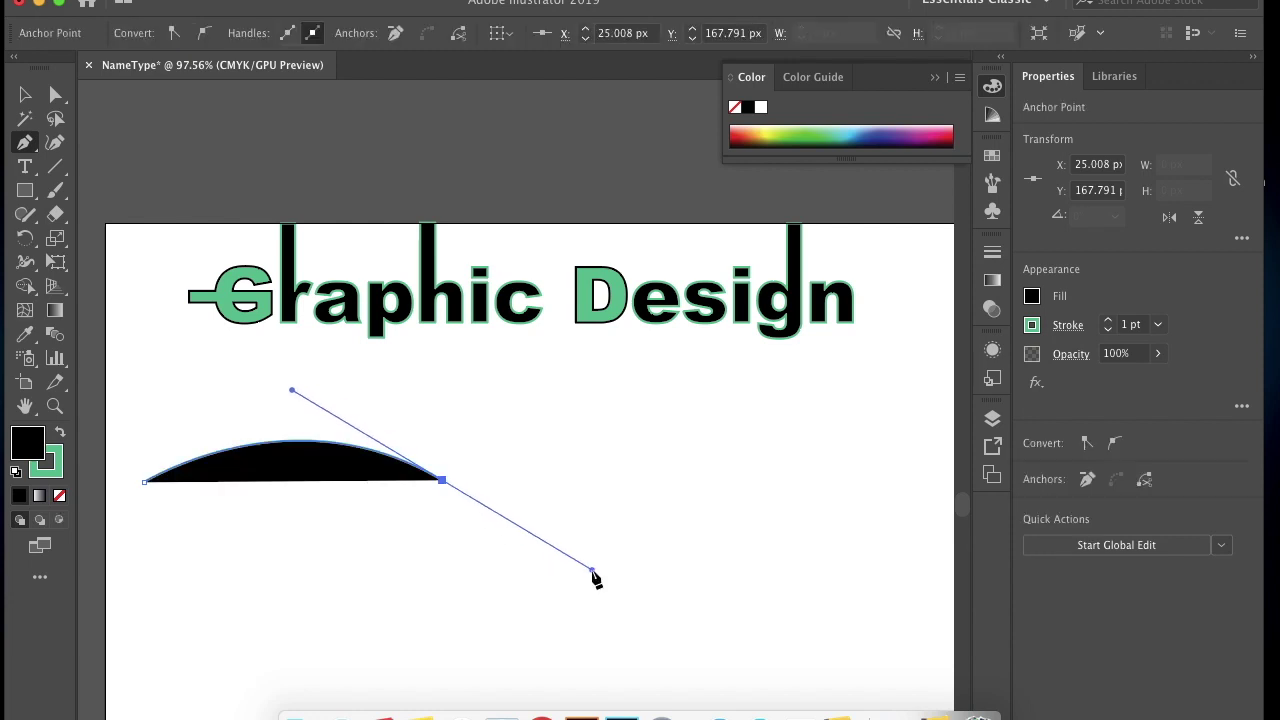
pyautogui.moveTo(593, 572); pyautogui.dragTo(593, 571)
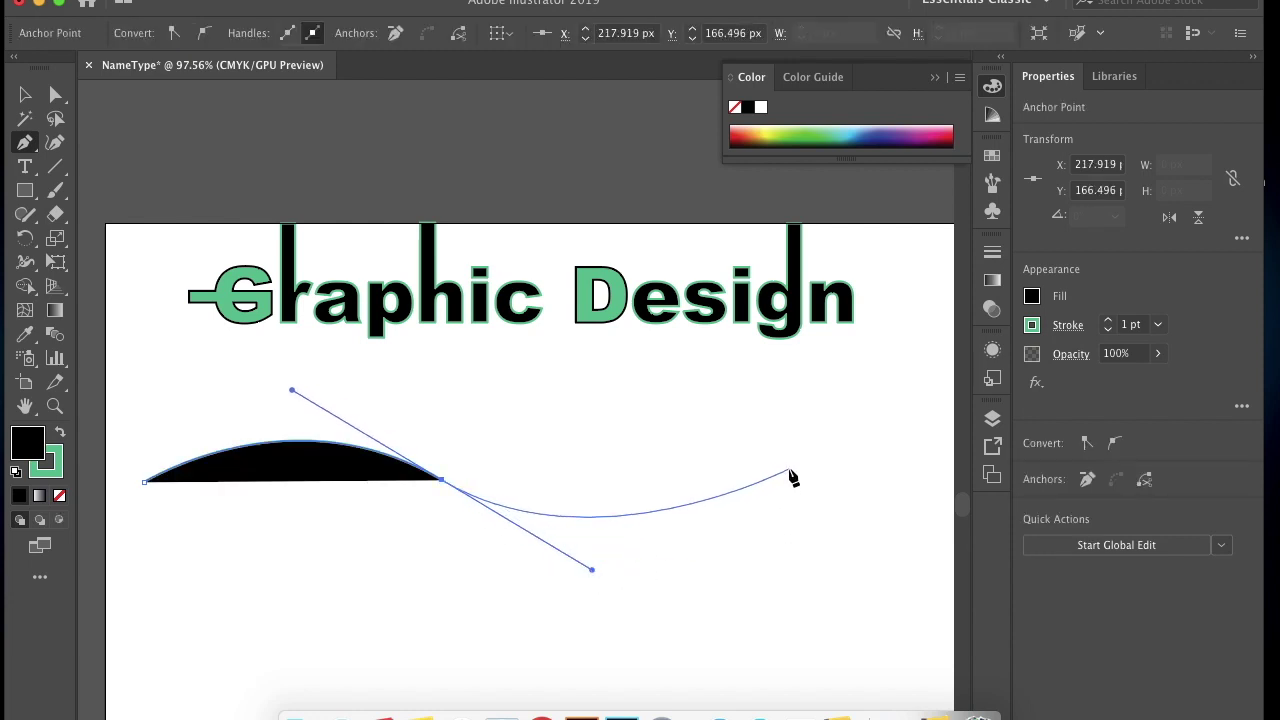
pyautogui.moveTo(784, 467); pyautogui.dragTo(835, 416)
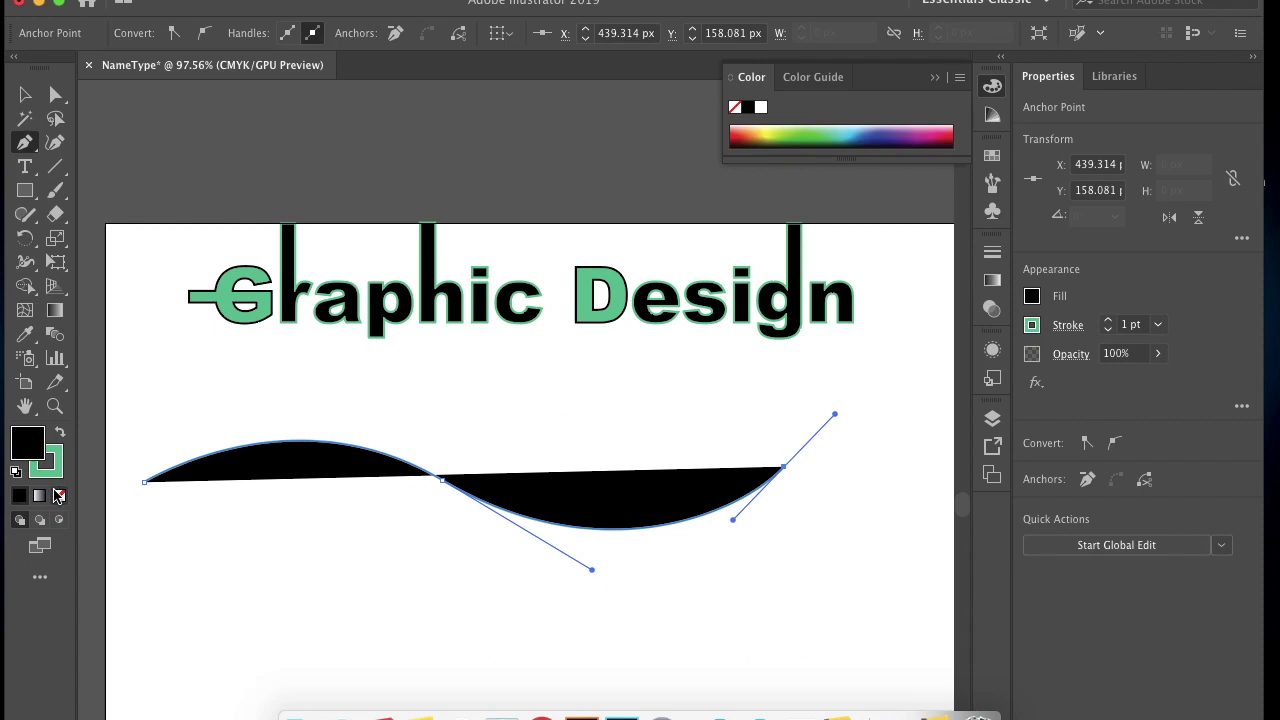
pyautogui.click(58, 496)
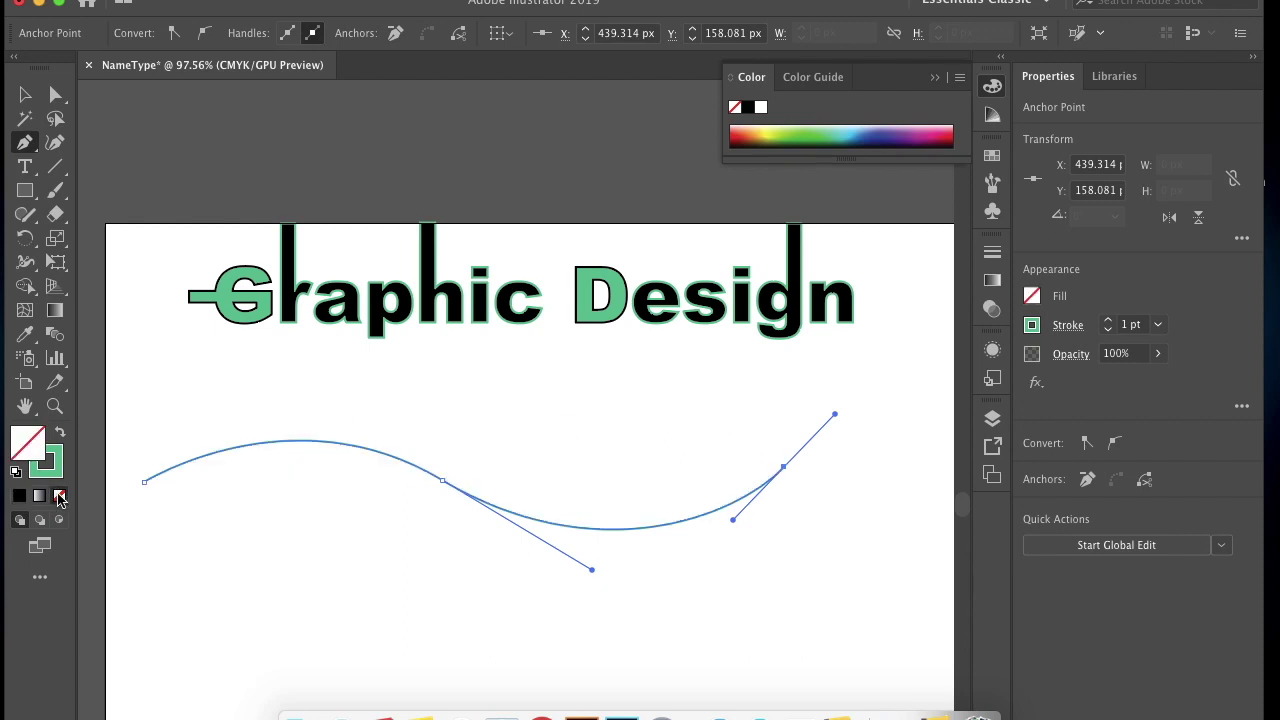
# - Type 'Huron High School Graphic Design' along the wave with the Type on a Path tool
pyautogui.click(30, 170)
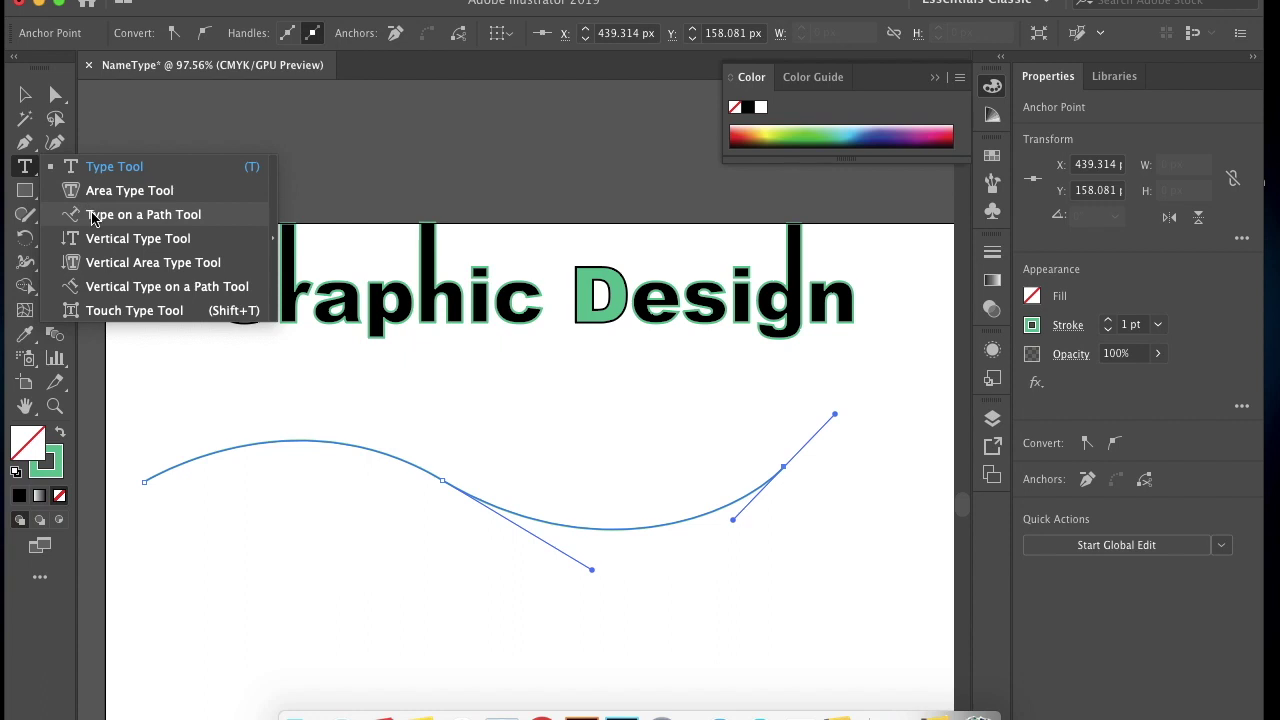
pyautogui.click(120, 214)
pyautogui.click(149, 480)
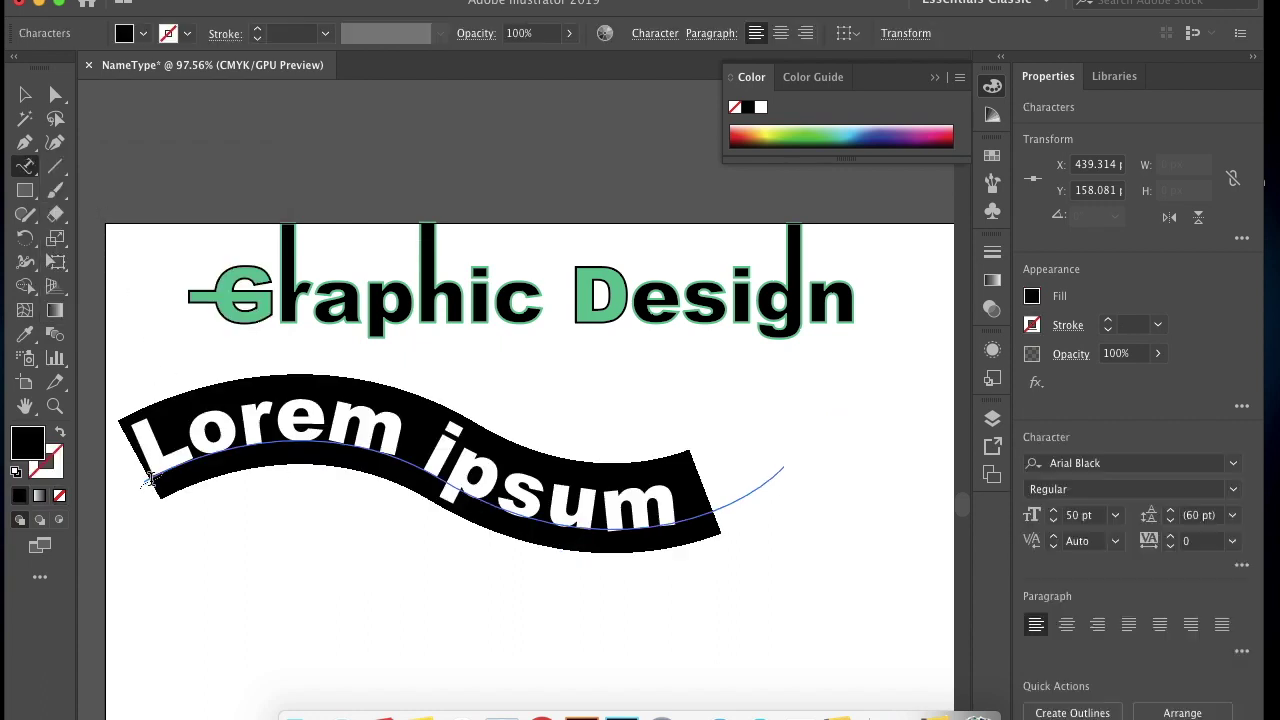
pyautogui.click(664, 40)
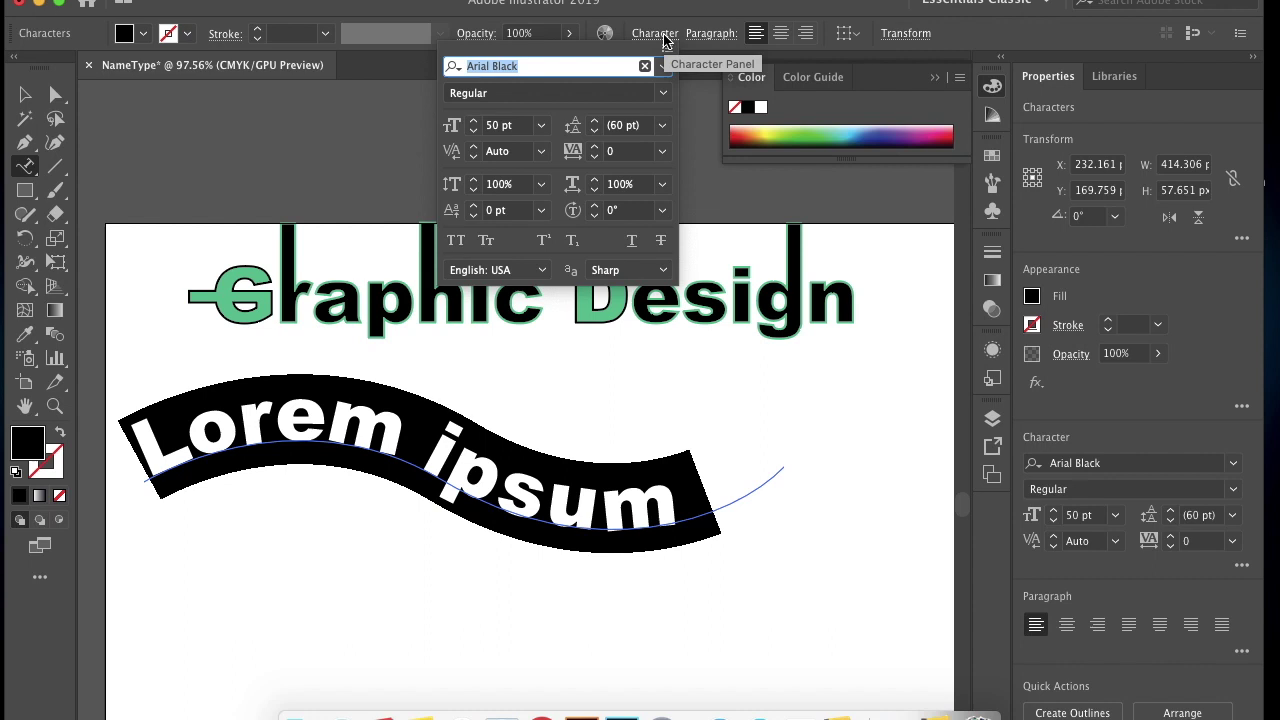
pyautogui.click(493, 130)
pyautogui.write('25')
pyautogui.press('Return')
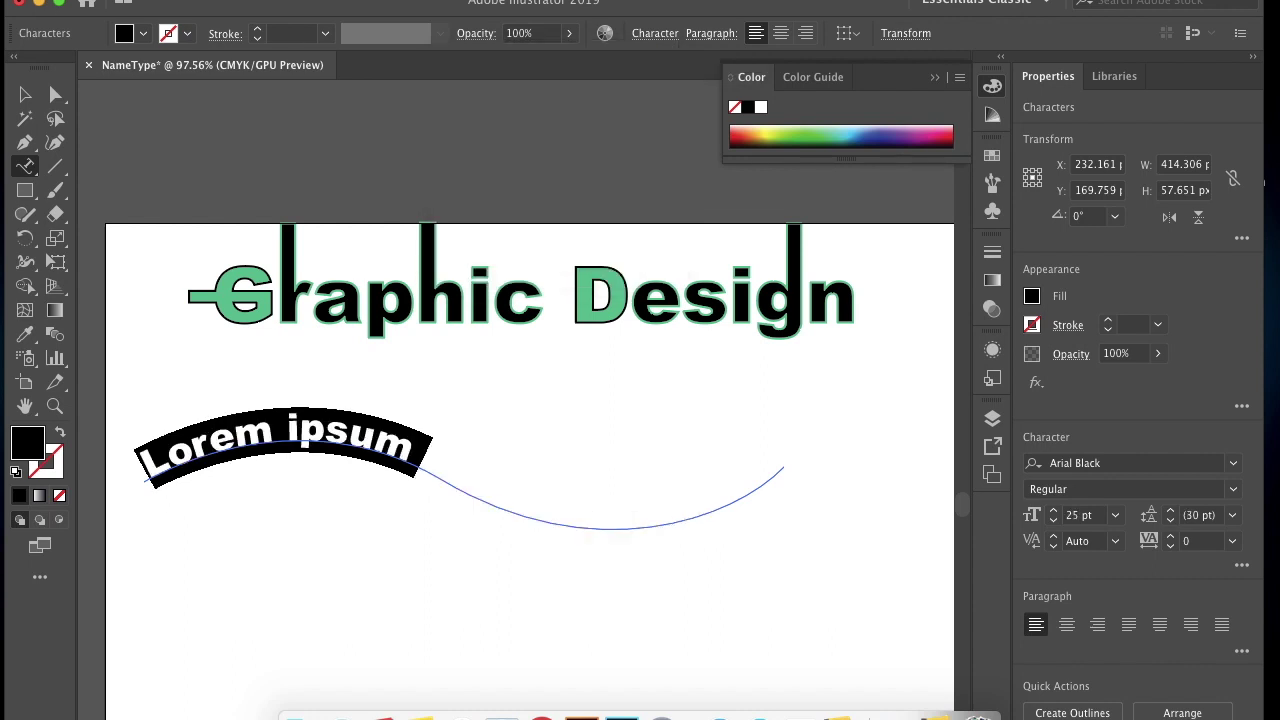
pyautogui.write('Gra')
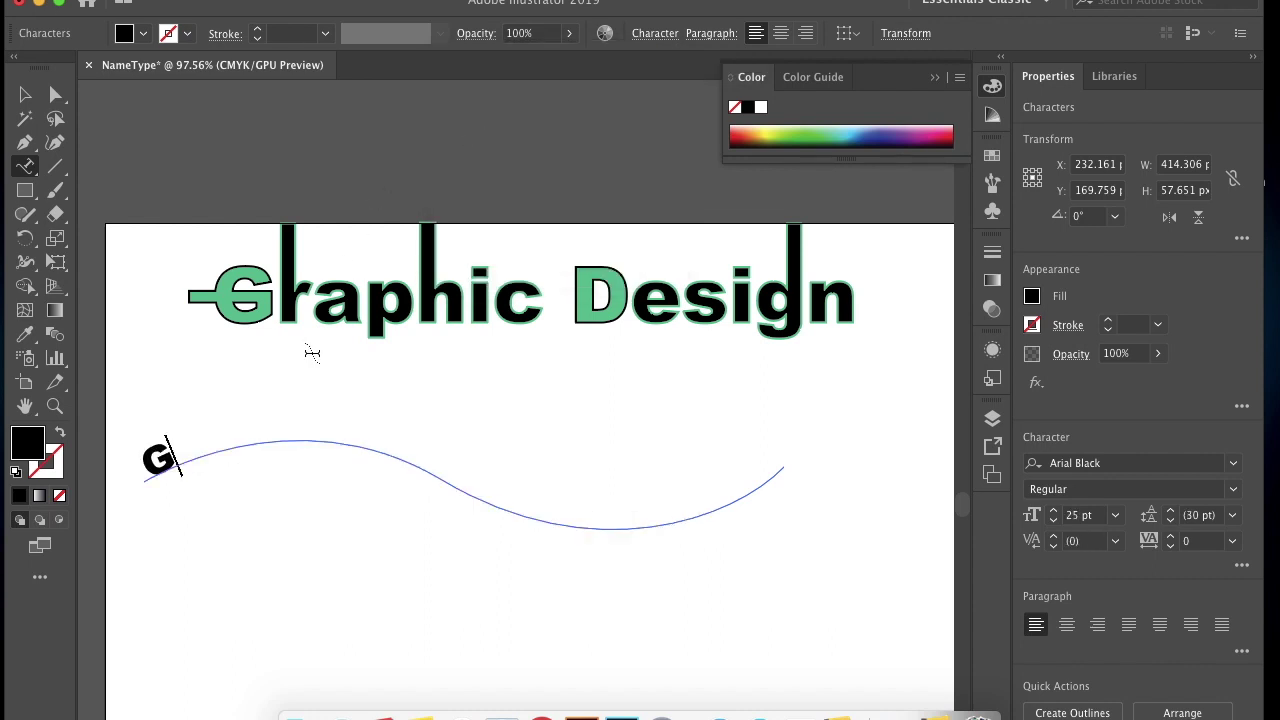
pyautogui.press('BackSpace')
pyautogui.press('BackSpace')
pyautogui.press('BackSpace')
pyautogui.write('Hu')
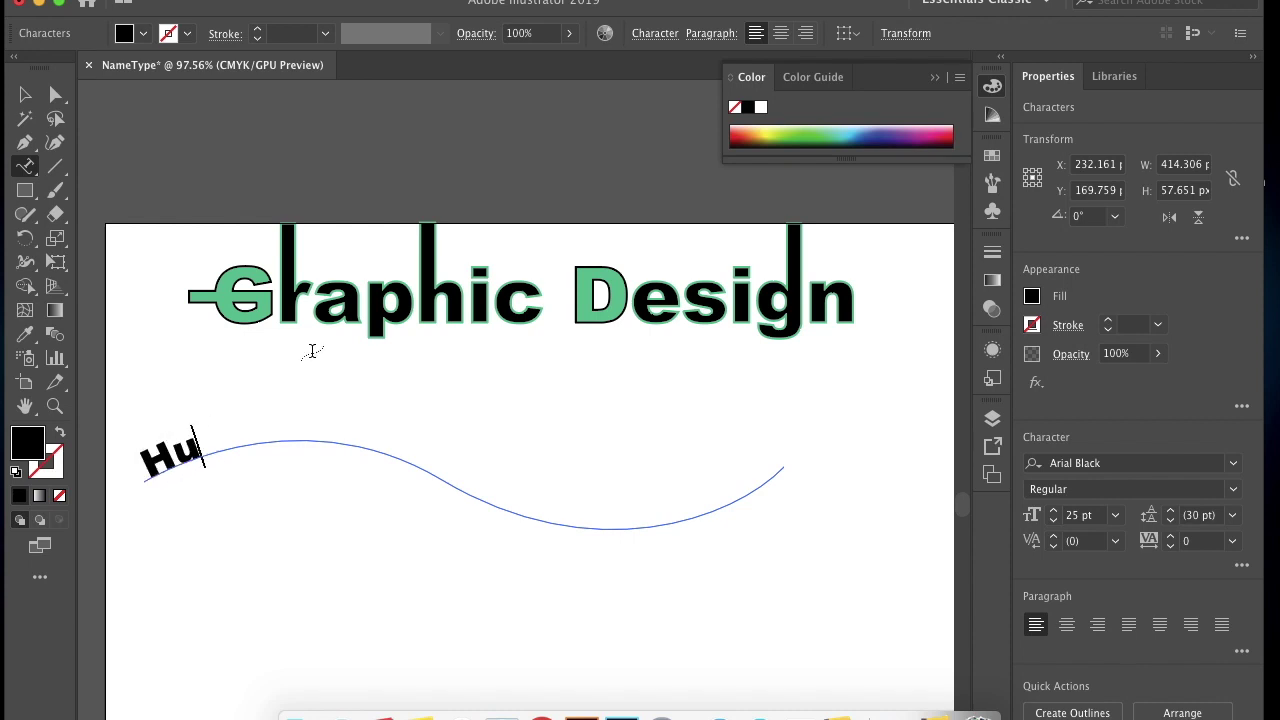
pyautogui.write('ron High Sc')
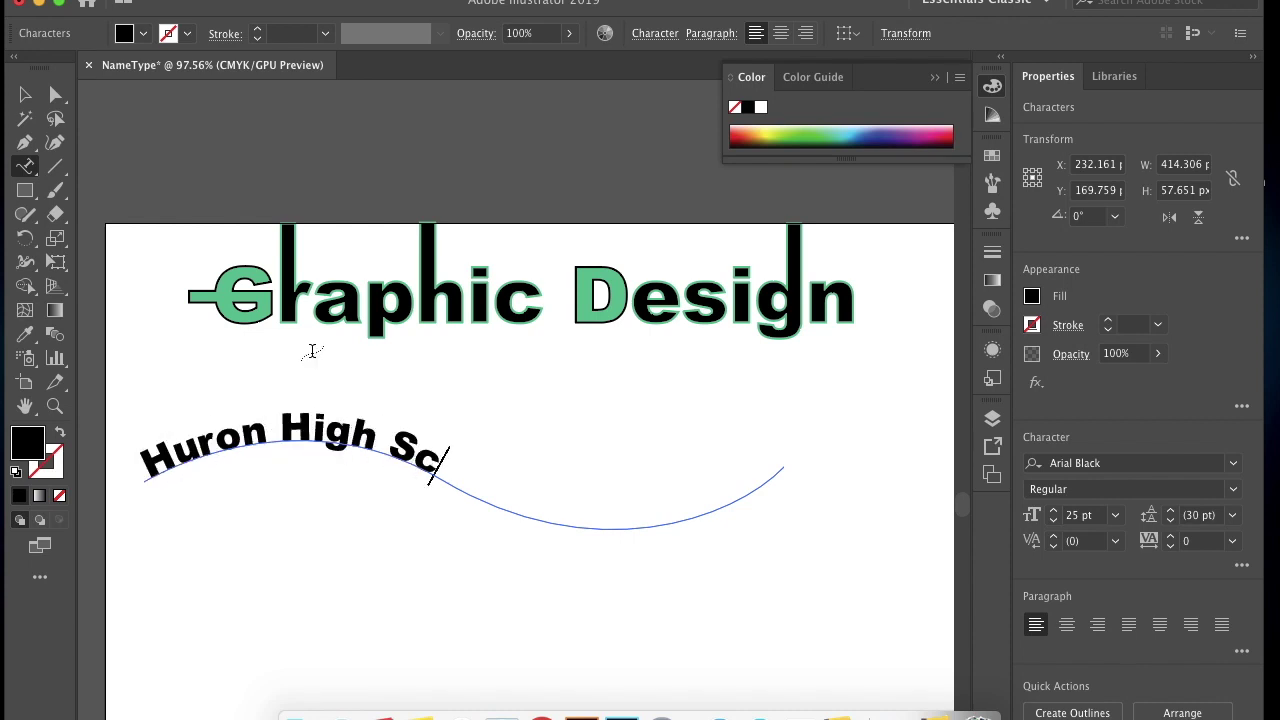
pyautogui.write('hool Graphic Design')
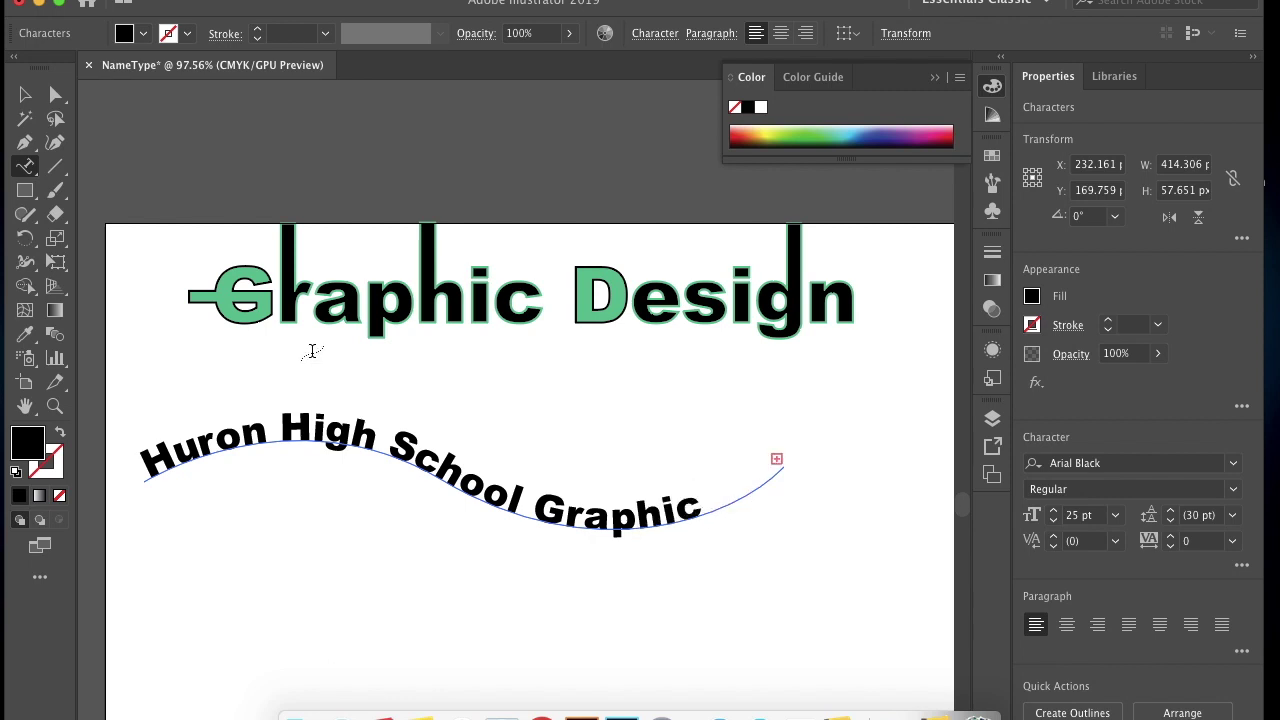
# - Reduce the path text to 22 pt so it all fits on the wave
pyautogui.doubleClick(266, 416)
pyautogui.press('super+a')
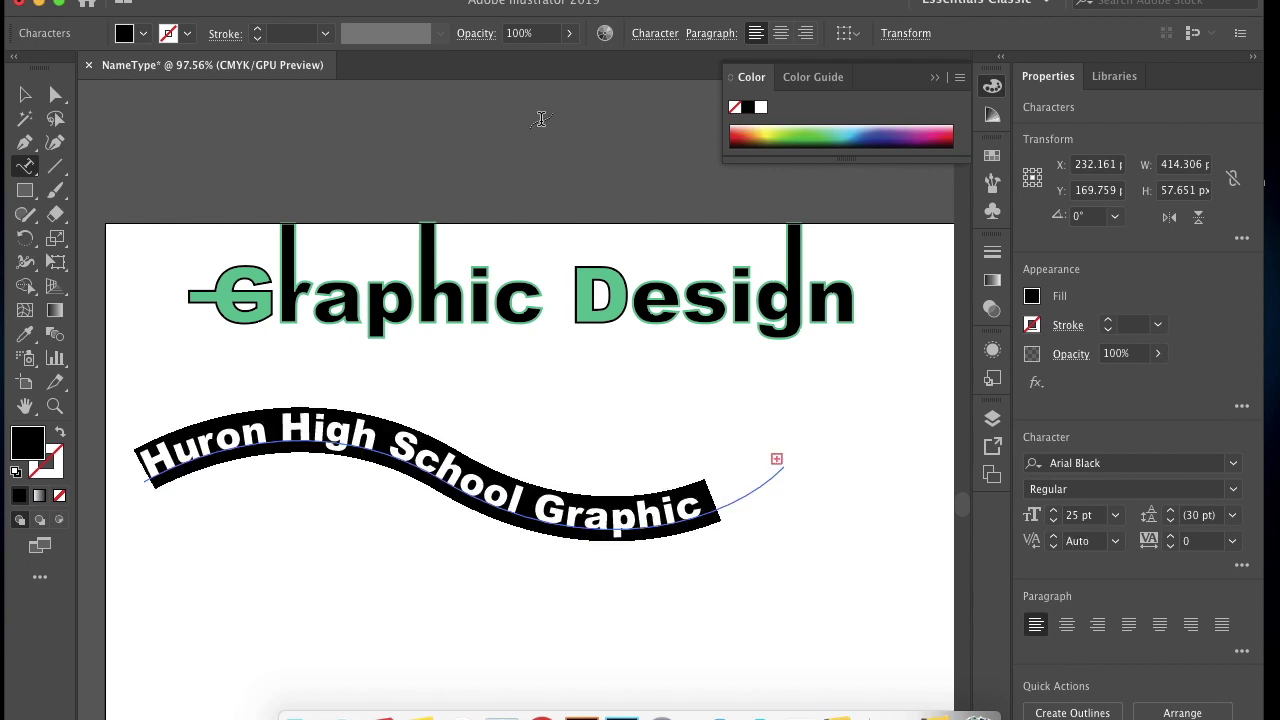
pyautogui.click(656, 34)
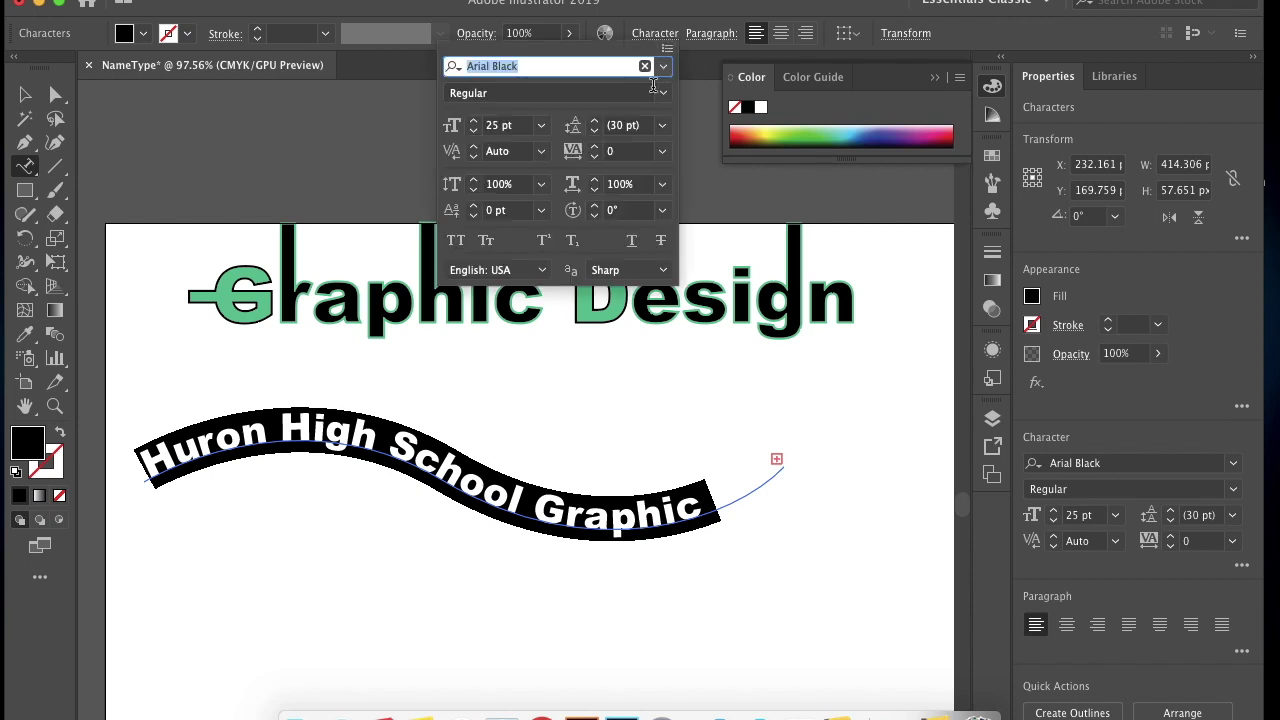
pyautogui.click(473, 131)
pyautogui.click(473, 131)
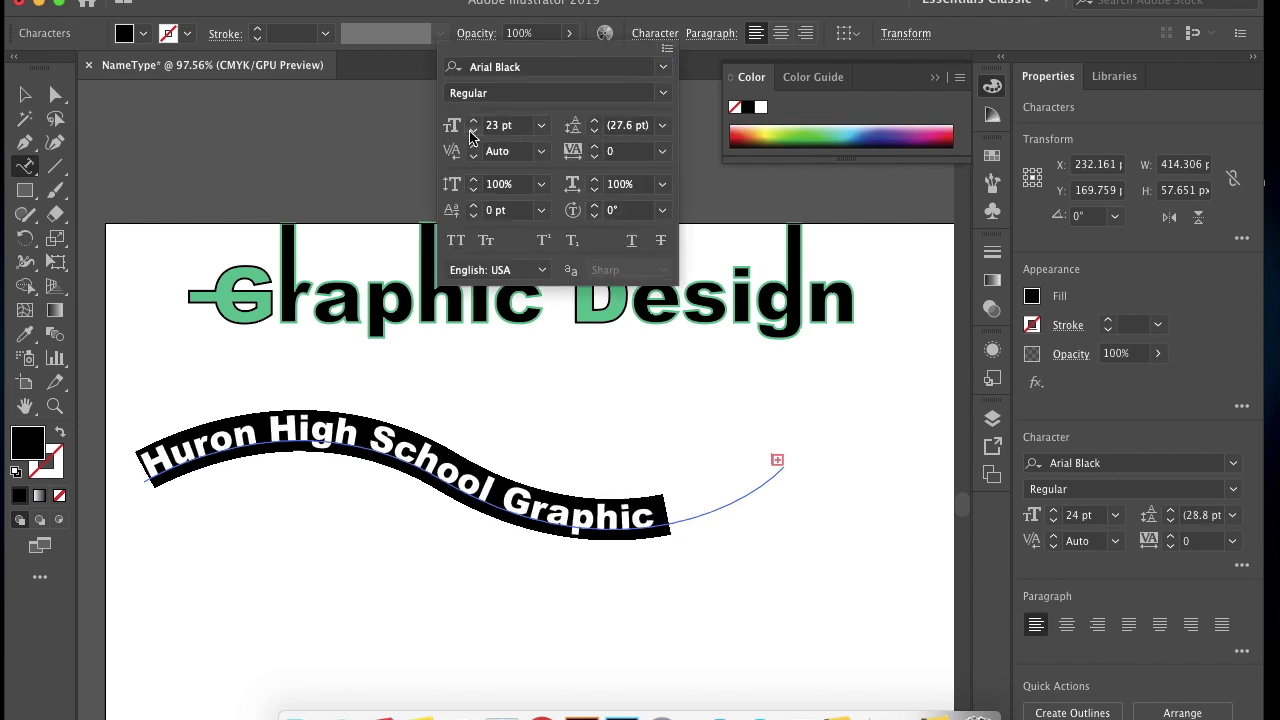
pyautogui.click(473, 131)
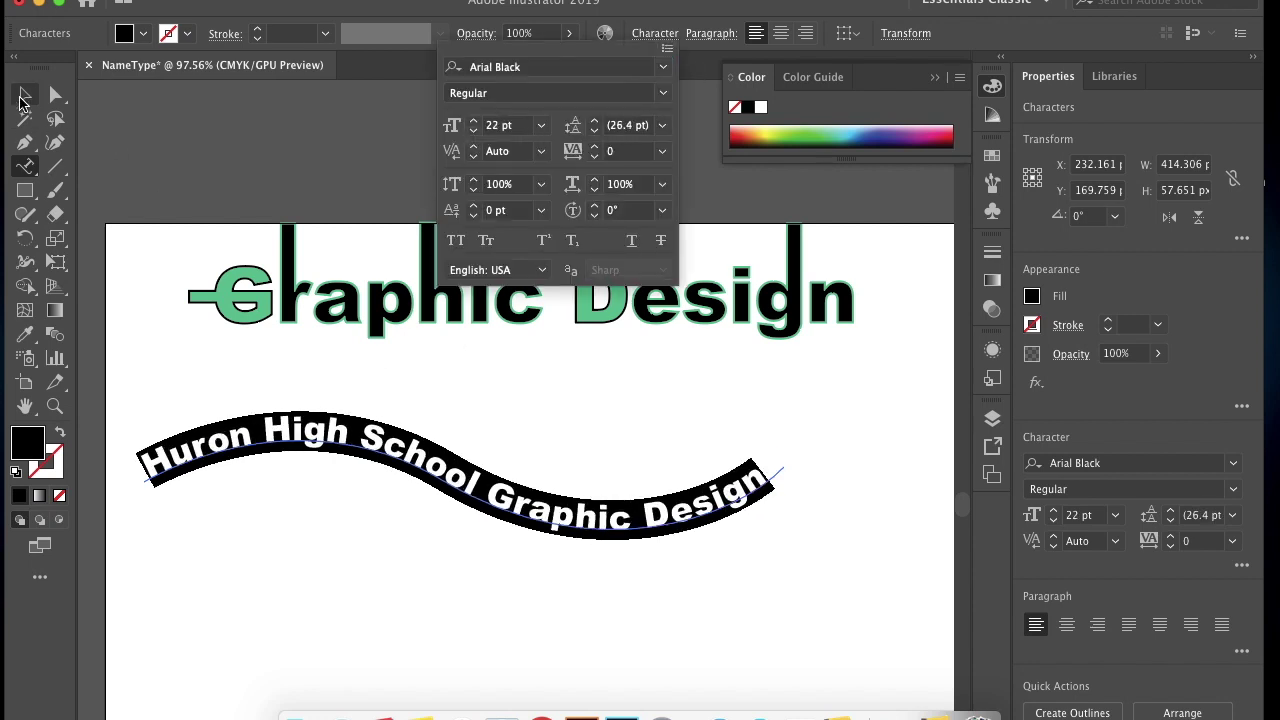
pyautogui.click(217, 172)
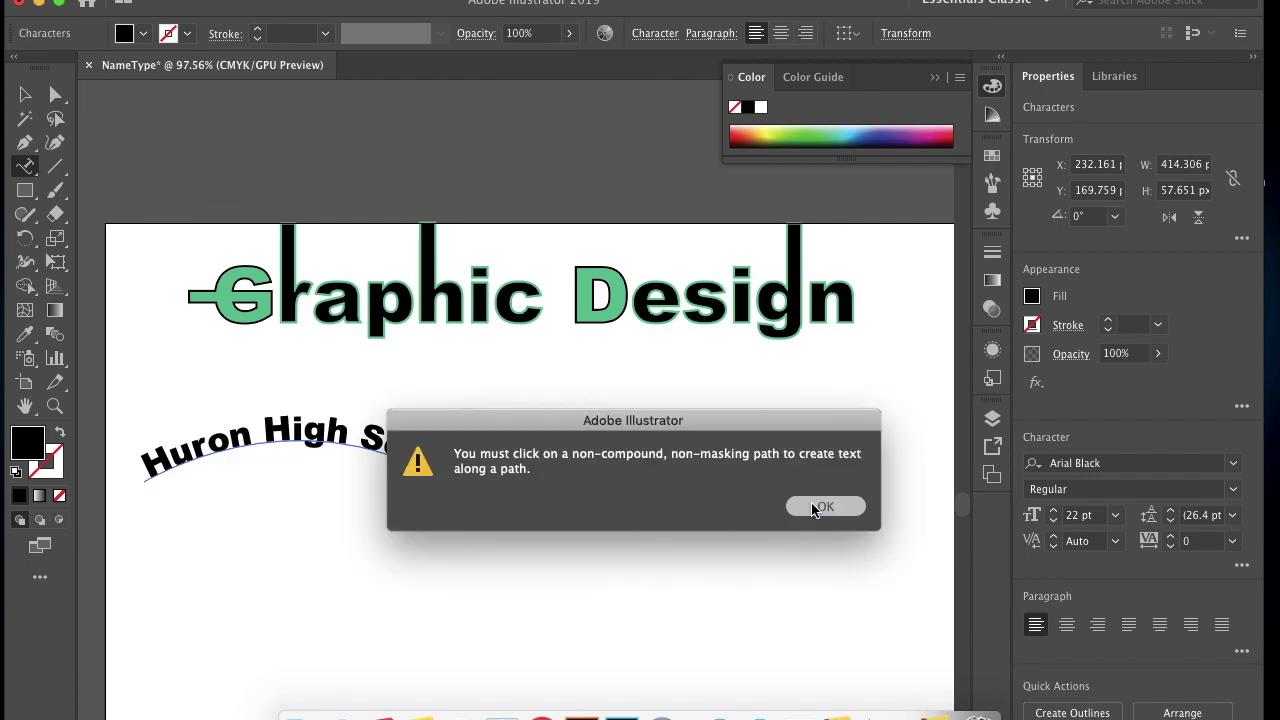
pyautogui.click(823, 506)
pyautogui.click(25, 94)
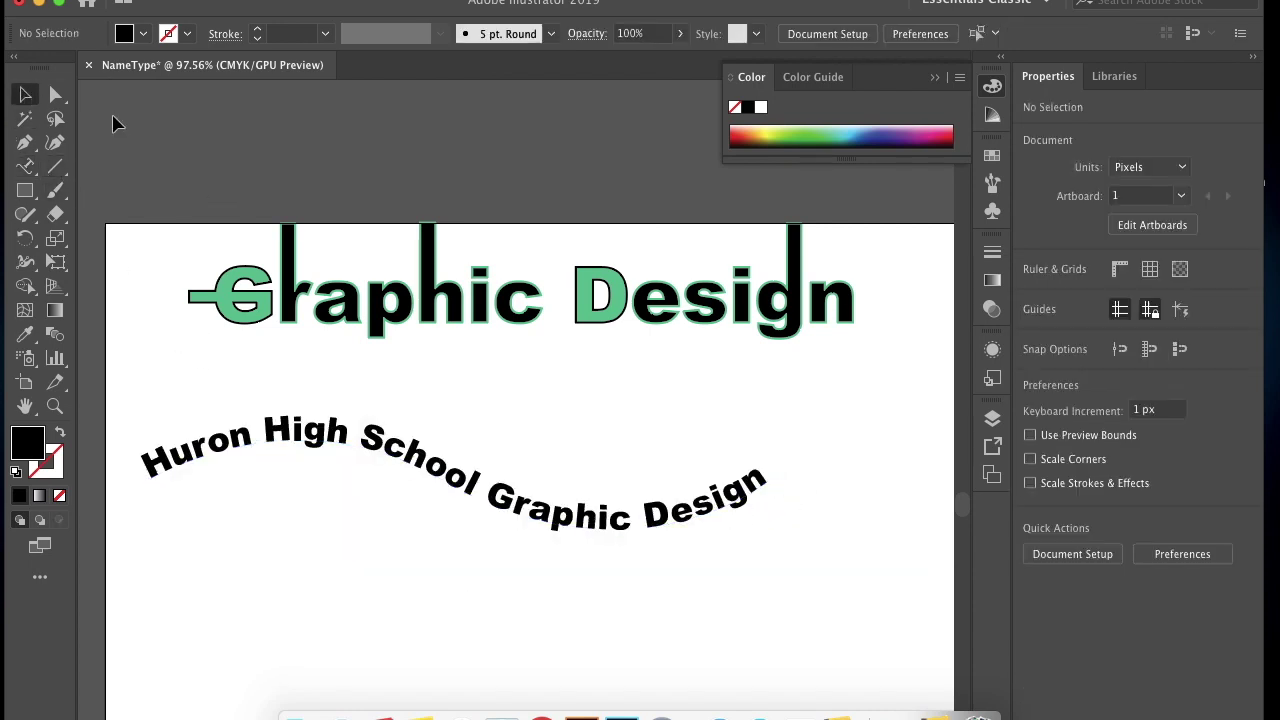
# - Shift the wavy text up and right beneath the heading and pick the Polygon tool
pyautogui.click(380, 442)
pyautogui.moveTo(380, 442)
pyautogui.mouseDown()
pyautogui.moveTo(466, 402)
pyautogui.moveTo(457, 385)
pyautogui.moveTo(457, 407)
pyautogui.mouseUp()
pyautogui.click(437, 590)
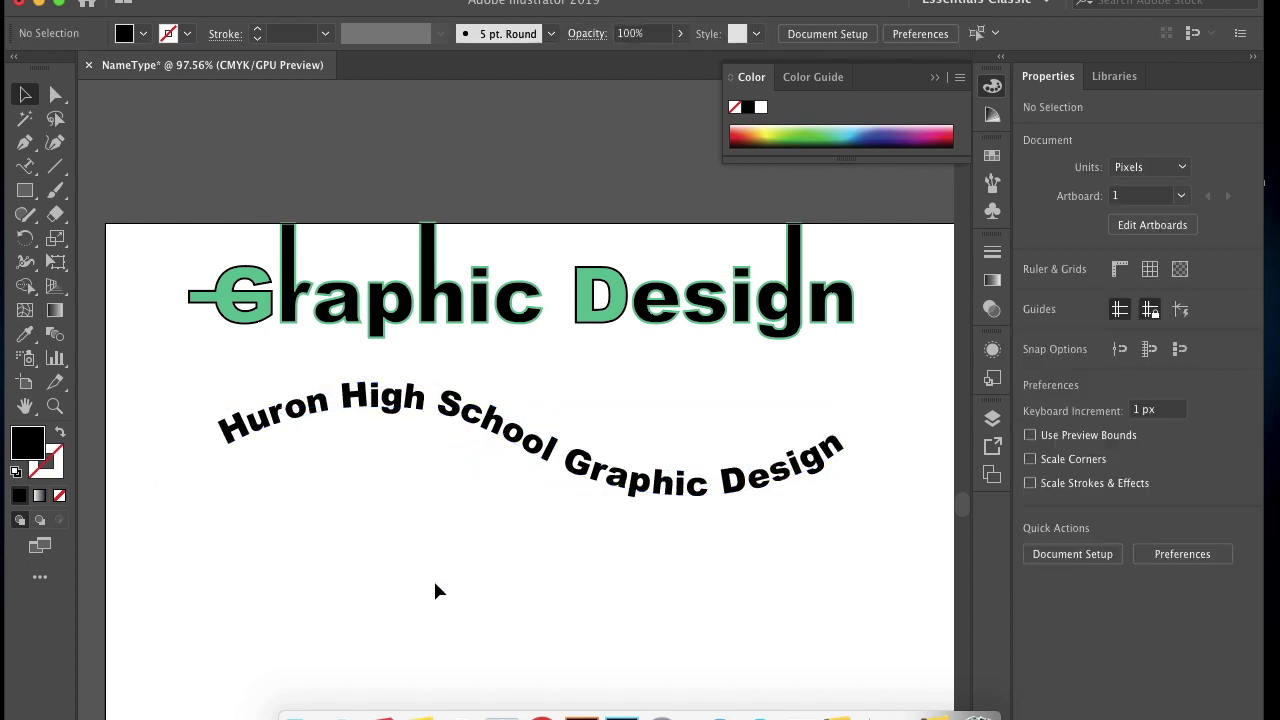
pyautogui.scroll(-5, 437, 590)
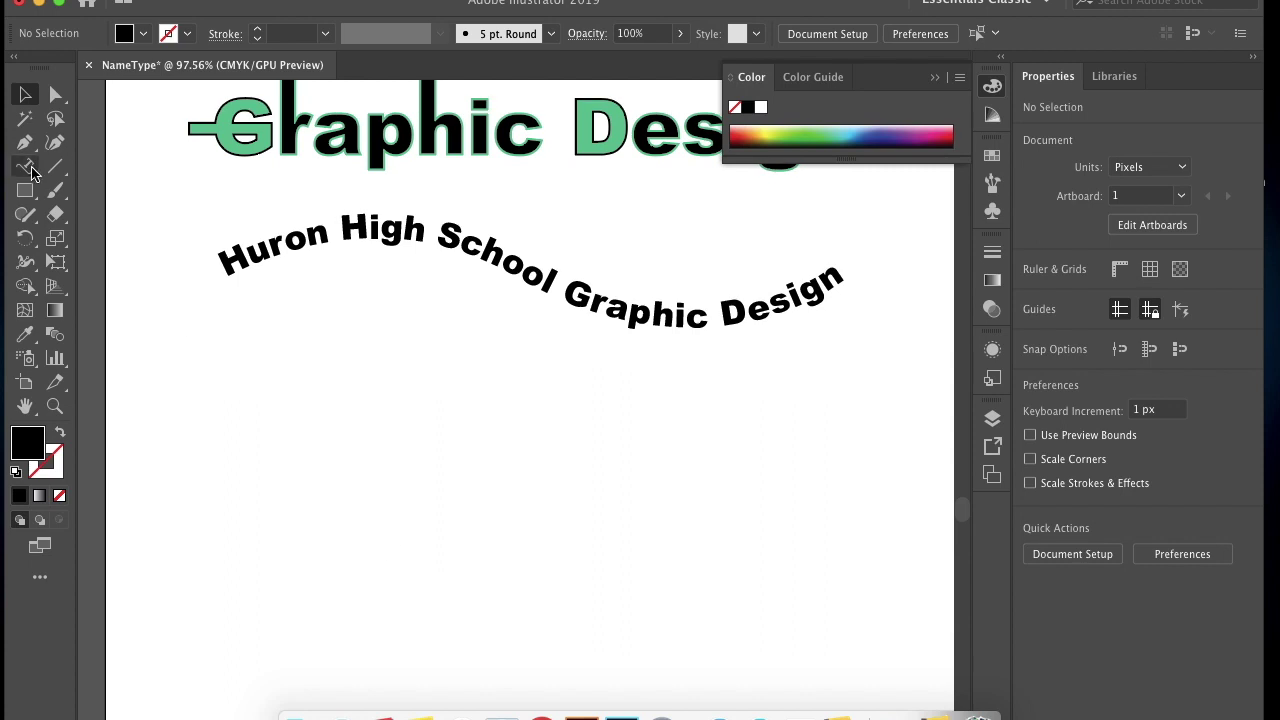
pyautogui.moveTo(25, 190); pyautogui.dragTo(118, 262)
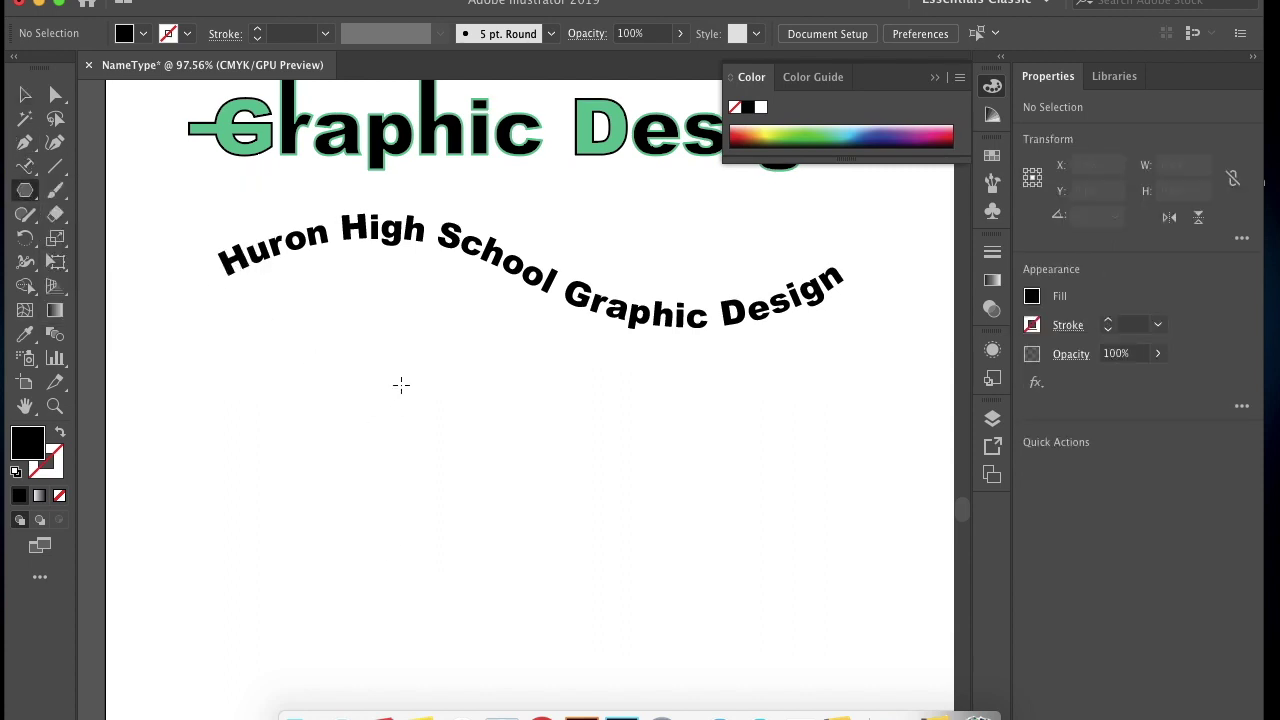
# - Draw a hexagon below the wavy text and shift it lower and to the right
pyautogui.moveTo(401, 385); pyautogui.dragTo(481, 444)
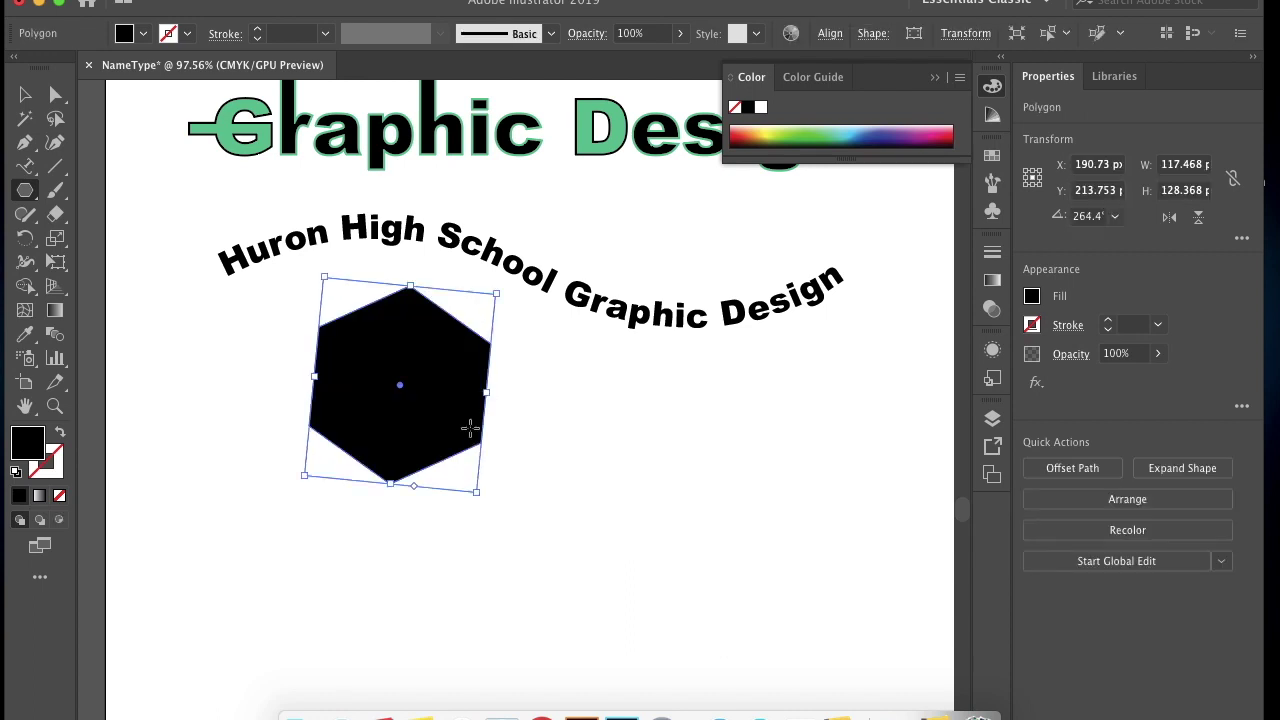
pyautogui.press('v')
pyautogui.moveTo(427, 356); pyautogui.dragTo(457, 420)
# - Turn the hexagon into an area-type frame holding 22 pt Arial Black Lorem ipsum text
pyautogui.click(26, 166)
pyautogui.moveTo(26, 166); pyautogui.dragTo(103, 196)
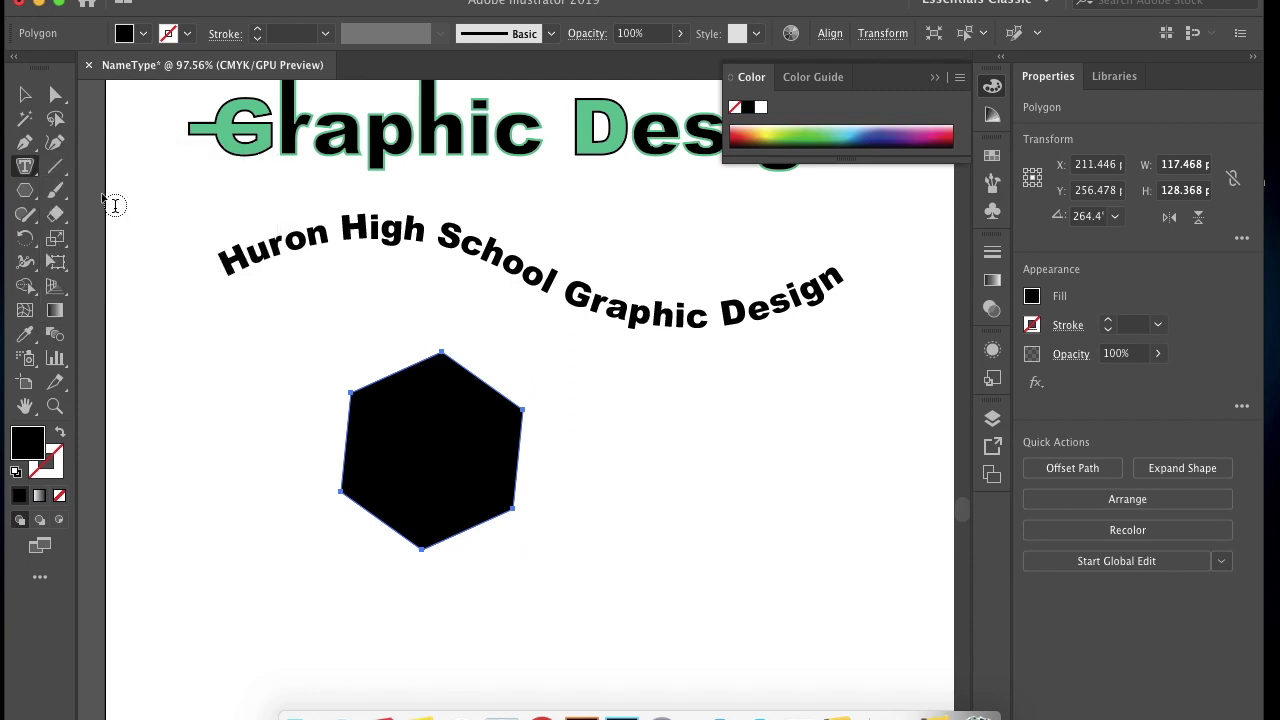
pyautogui.click(430, 377)
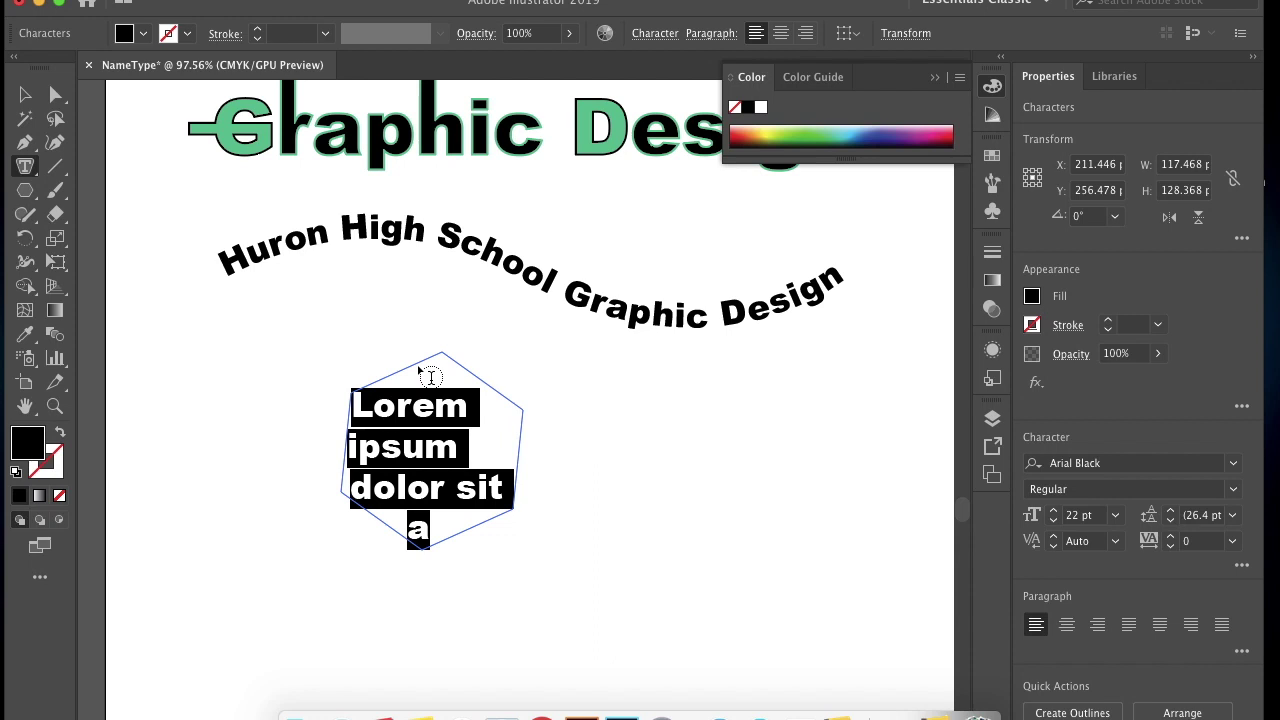
# - Set the hexagon's placeholder text to 10 pt in the Character settings
pyautogui.click(655, 34)
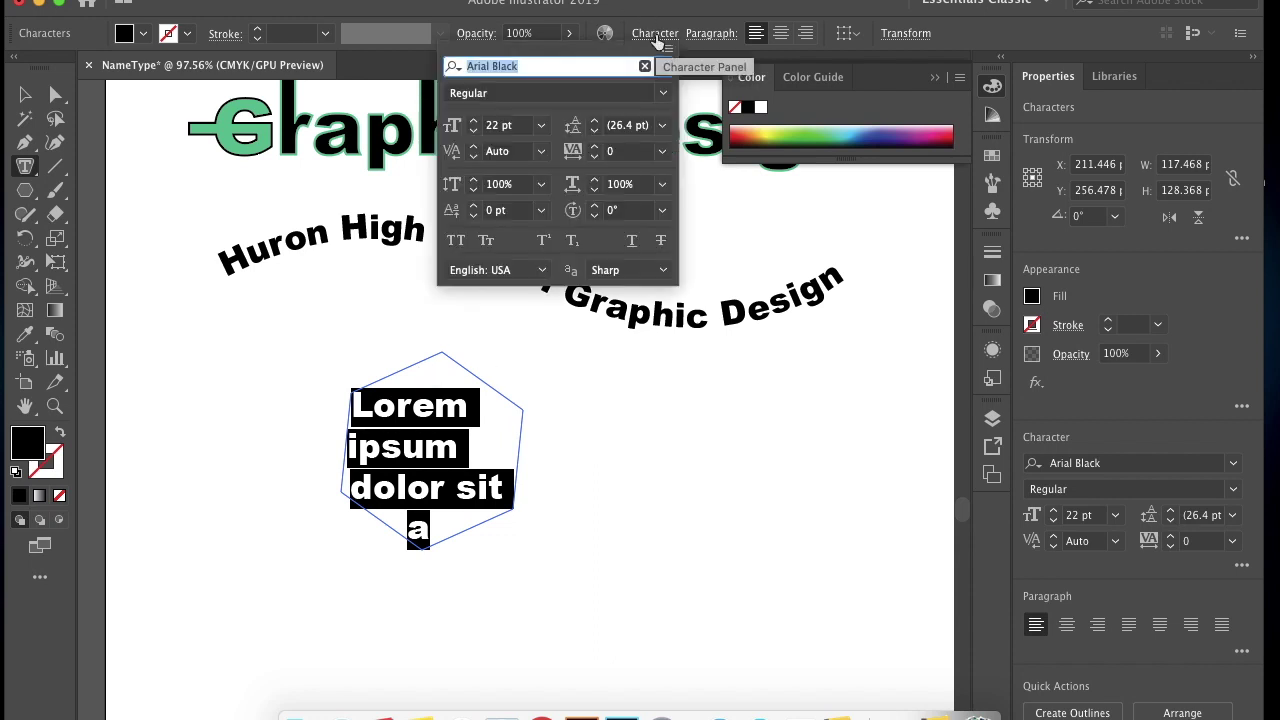
pyautogui.doubleClick(492, 126)
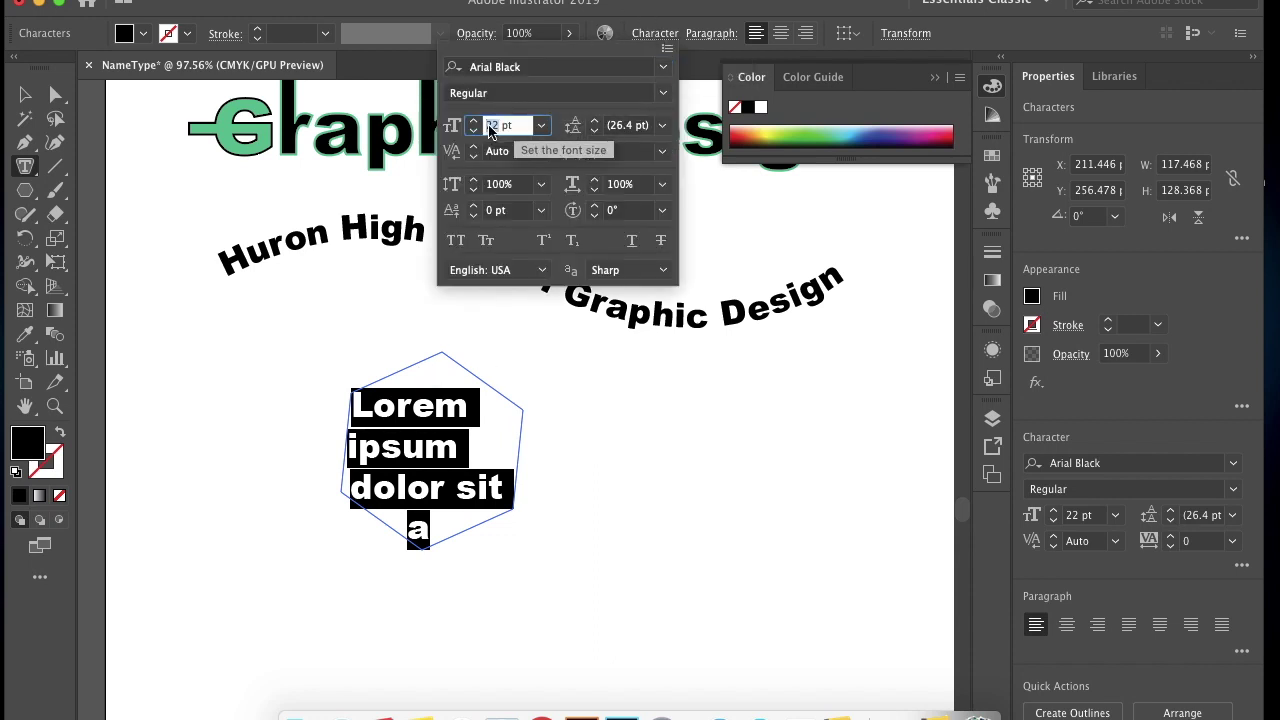
pyautogui.write('10')
pyautogui.press('Return')
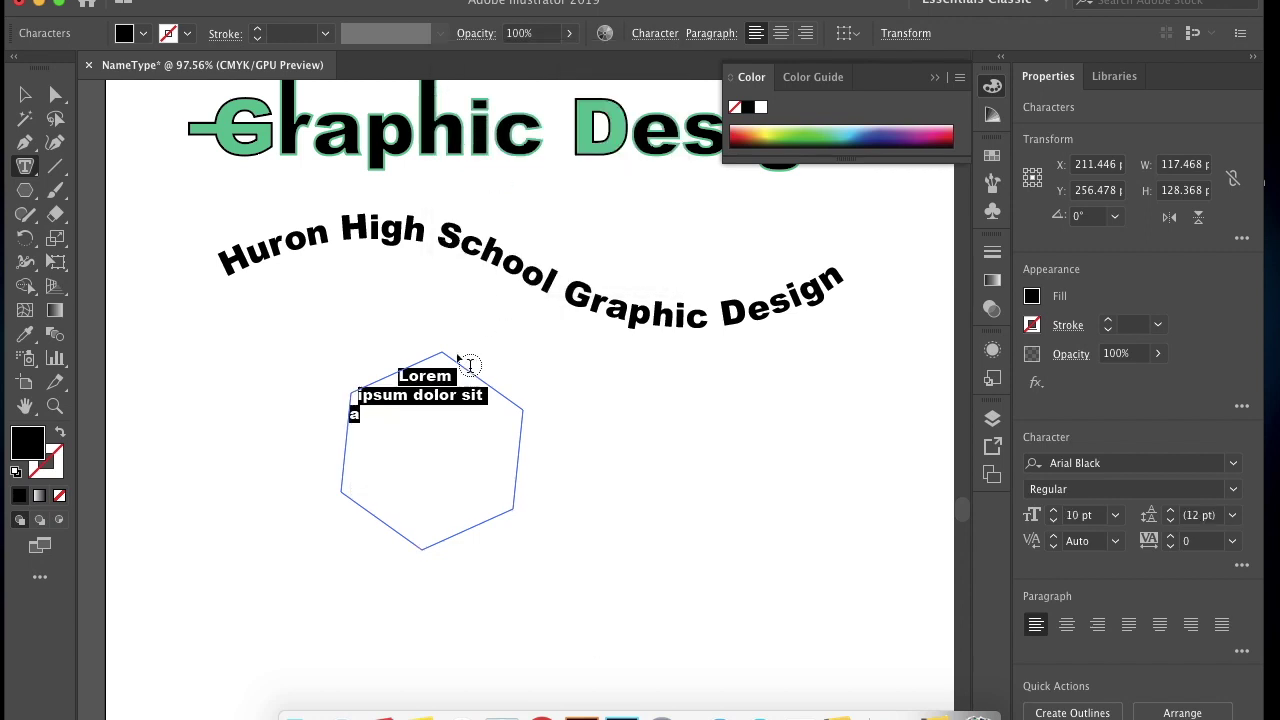
pyautogui.press('shift+super+a')
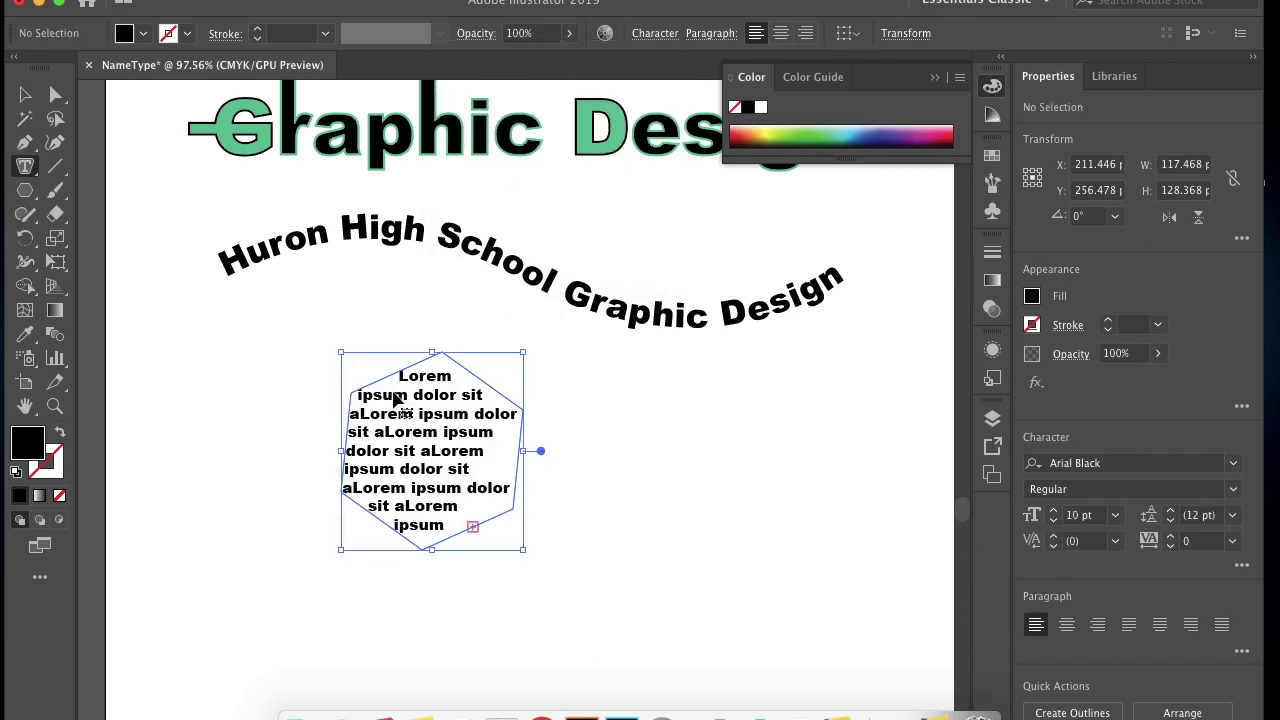
# - Select all the placeholder text and apply Justify All Lines alignment
pyautogui.tripleClick(395, 468)
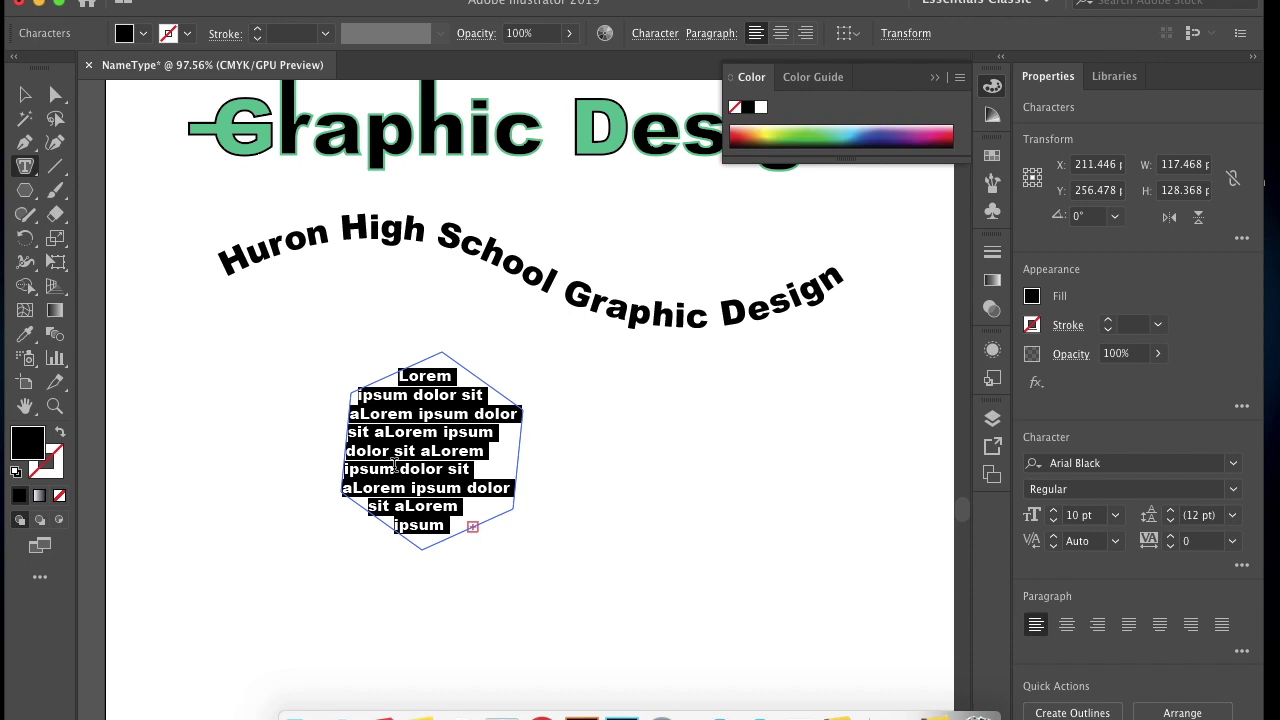
pyautogui.click(780, 33)
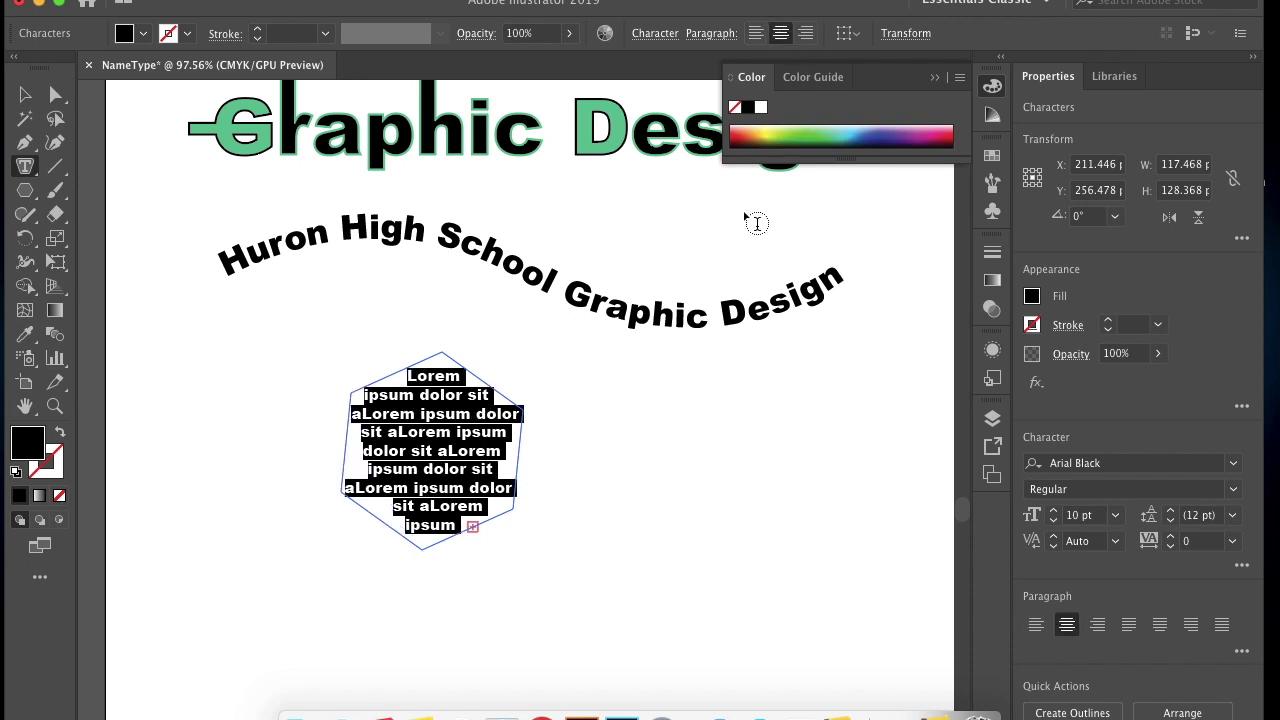
pyautogui.click(711, 33)
pyautogui.click(718, 69)
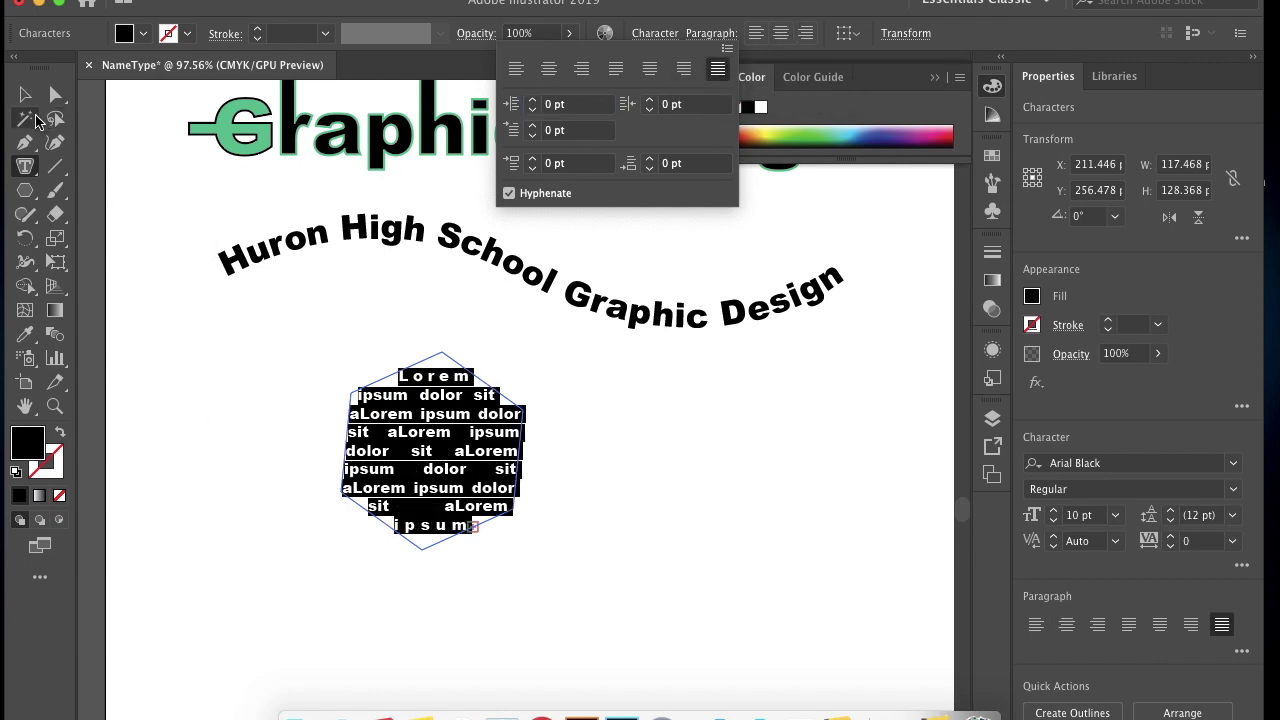
pyautogui.click(424, 541)
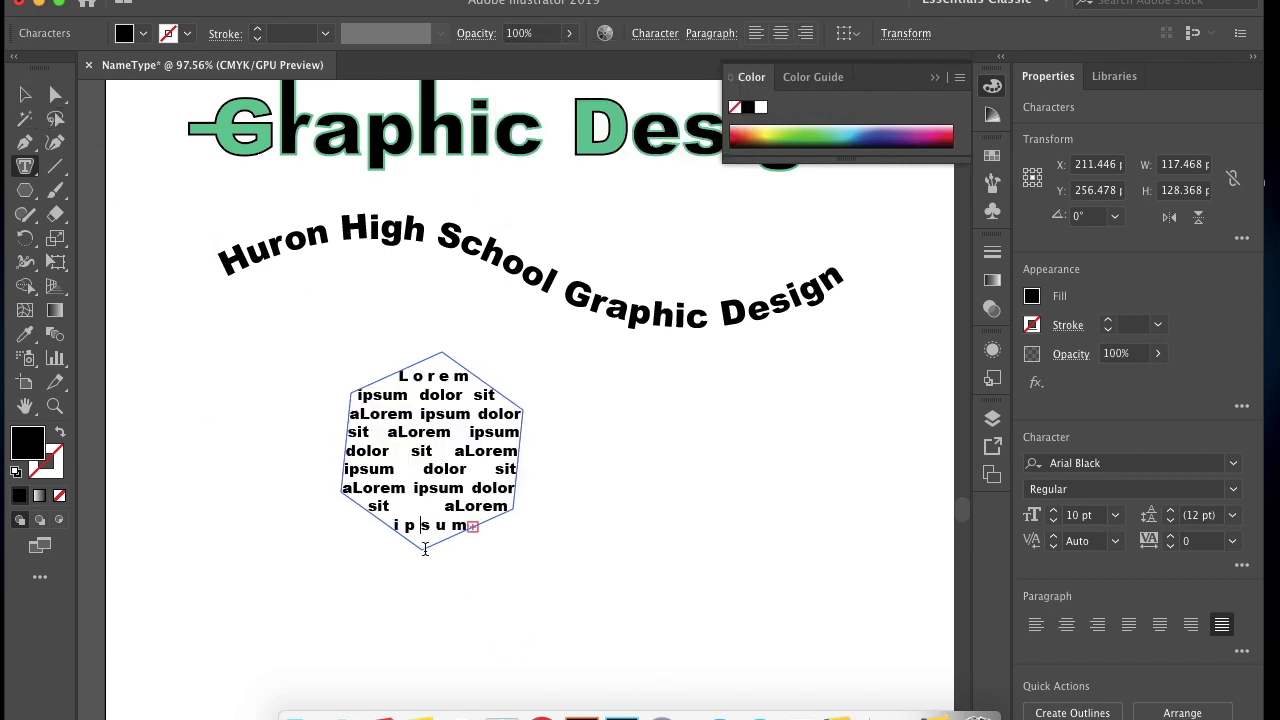
pyautogui.click(24, 95)
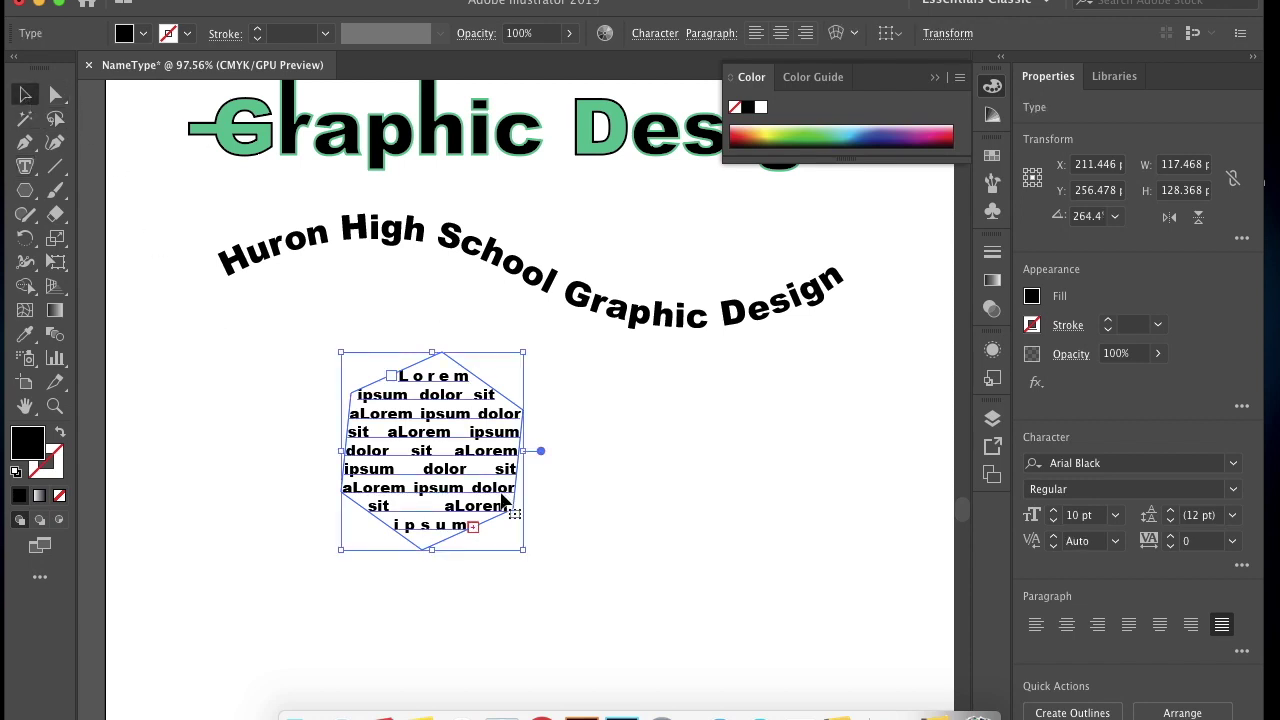
# - Enlarge the hexagon text area and paste extra Lorem ipsum until it's full
pyautogui.moveTo(524, 551); pyautogui.dragTo(641, 679)
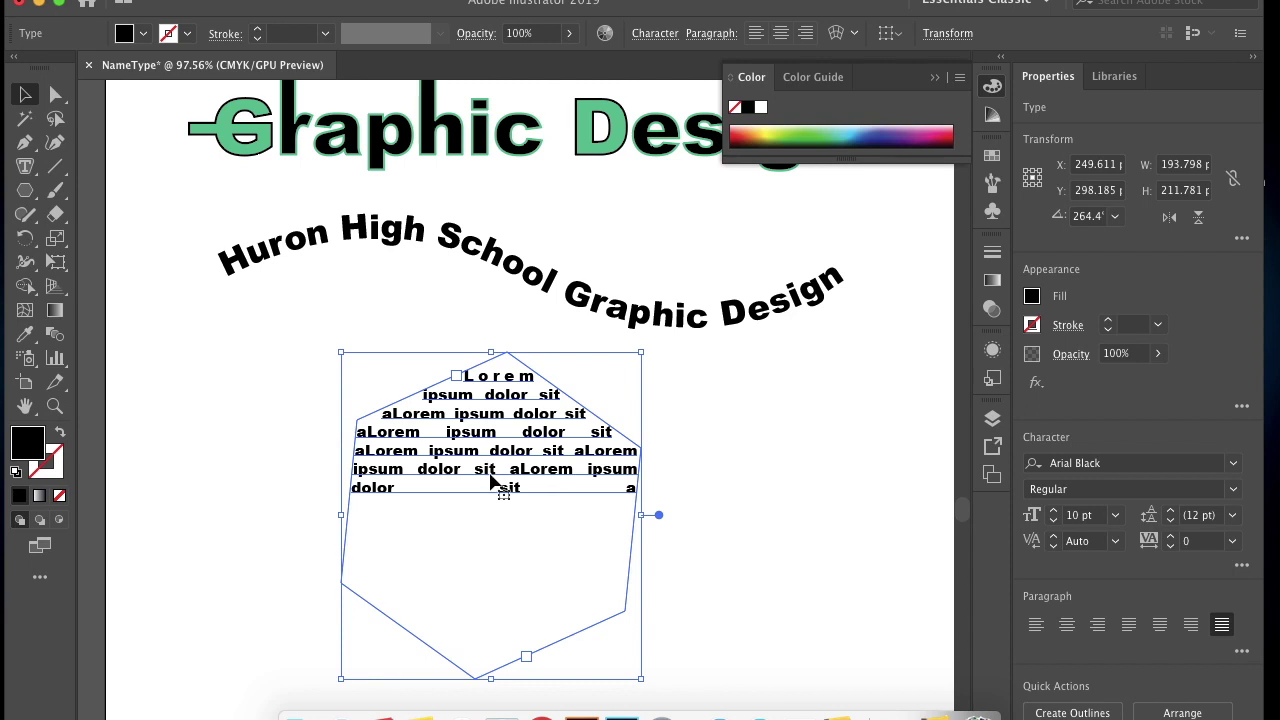
pyautogui.doubleClick(497, 485)
pyautogui.press('super+a')
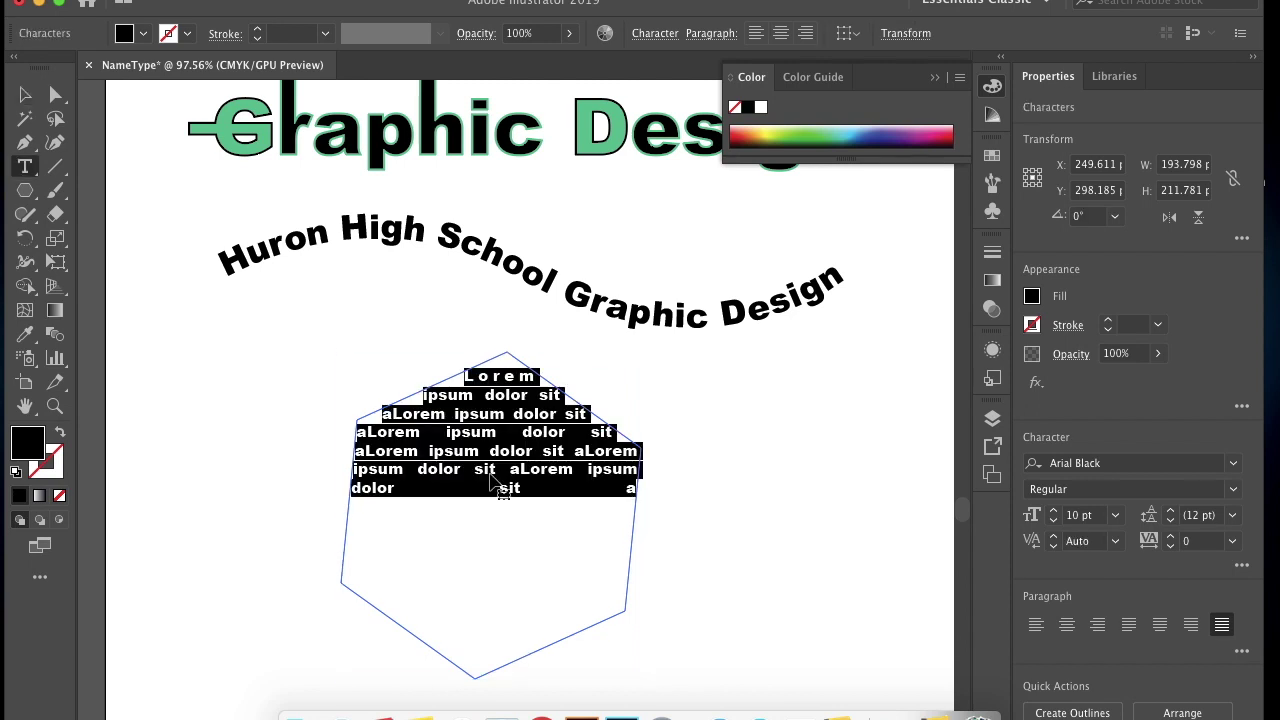
pyautogui.click(570, 484)
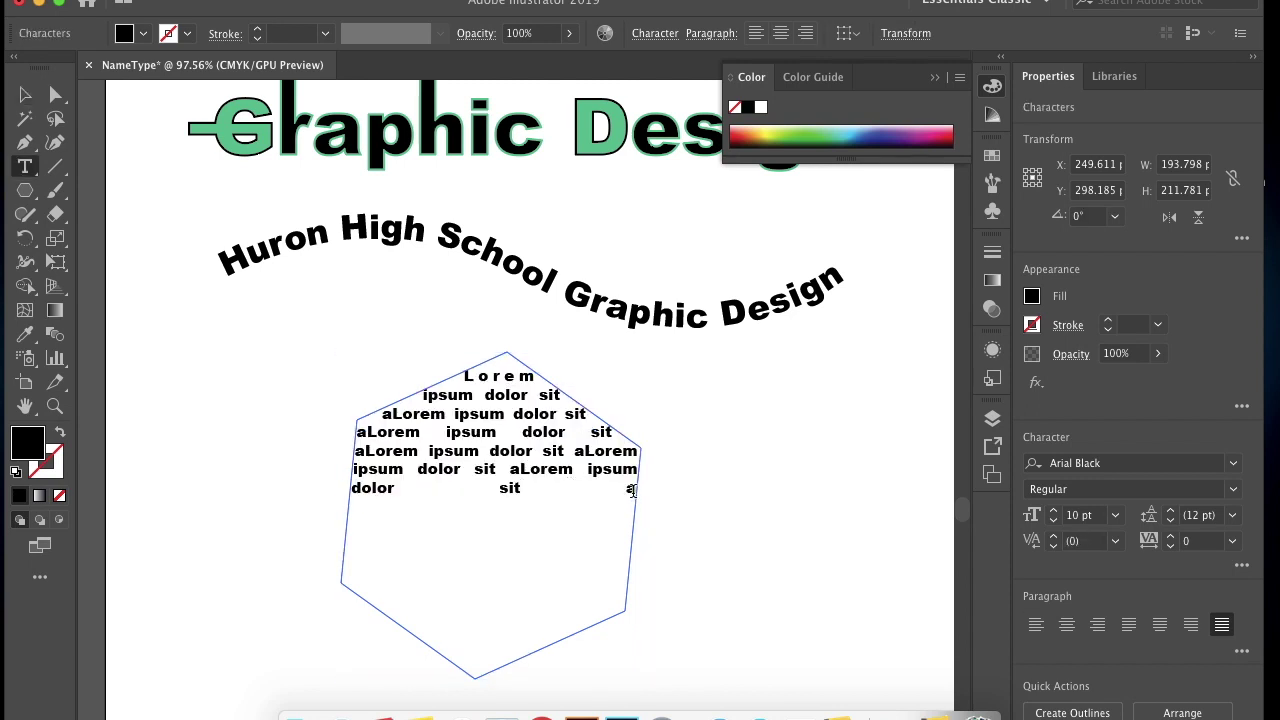
pyautogui.press('super+v')
pyautogui.press('super+v')
pyautogui.press('super+v')
pyautogui.press('super+v')
pyautogui.press('super+v')
pyautogui.press('super+v')
pyautogui.press('super+v')
pyautogui.press('super+v')
pyautogui.press('super+v')
pyautogui.press('super+v')
pyautogui.press('super+v')
pyautogui.press('super+v')
pyautogui.press('Escape')
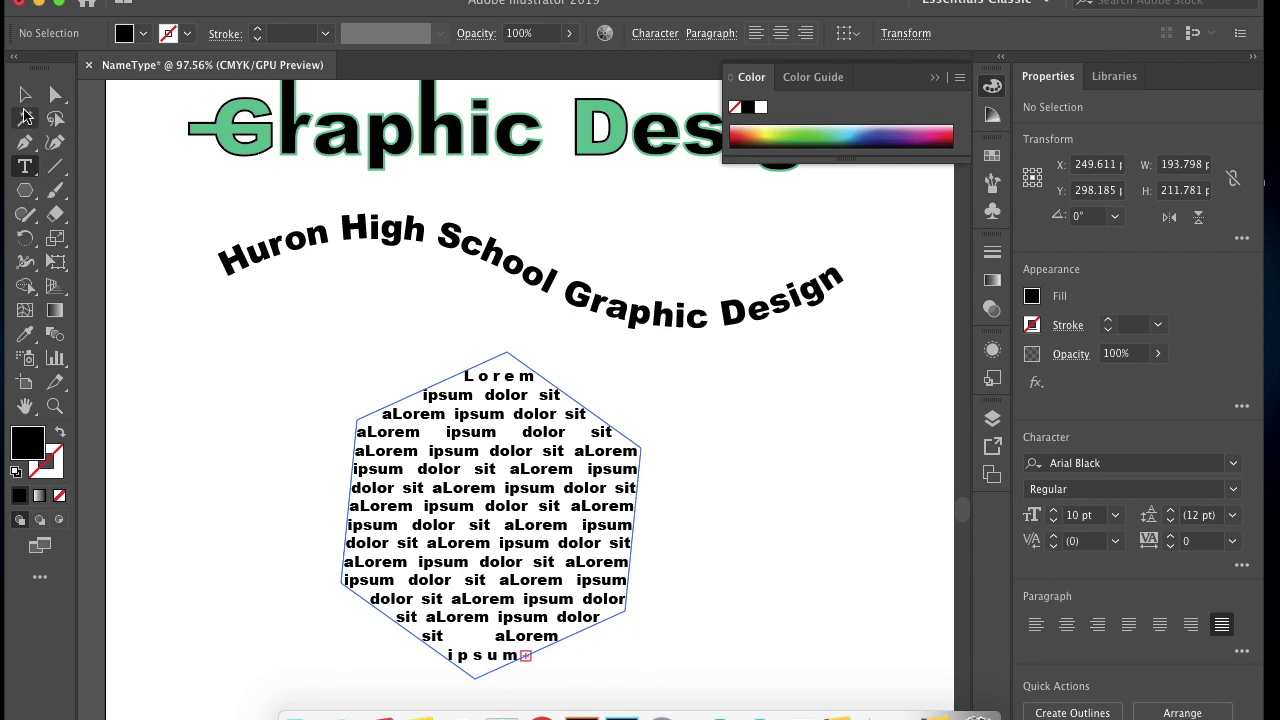
# - Move the hexagon text up and left, beneath the start of the wavy heading
pyautogui.click(25, 94)
pyautogui.click(190, 393)
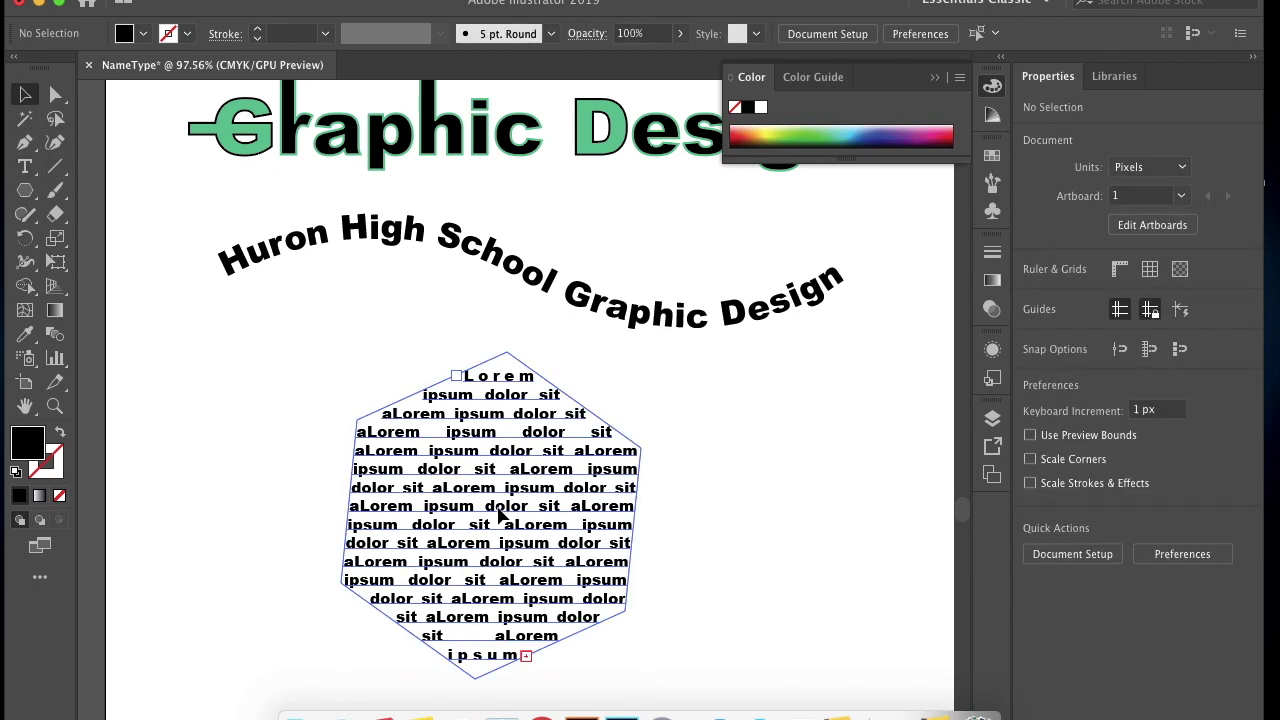
pyautogui.moveTo(500, 514); pyautogui.dragTo(389, 471)
pyautogui.click(735, 564)
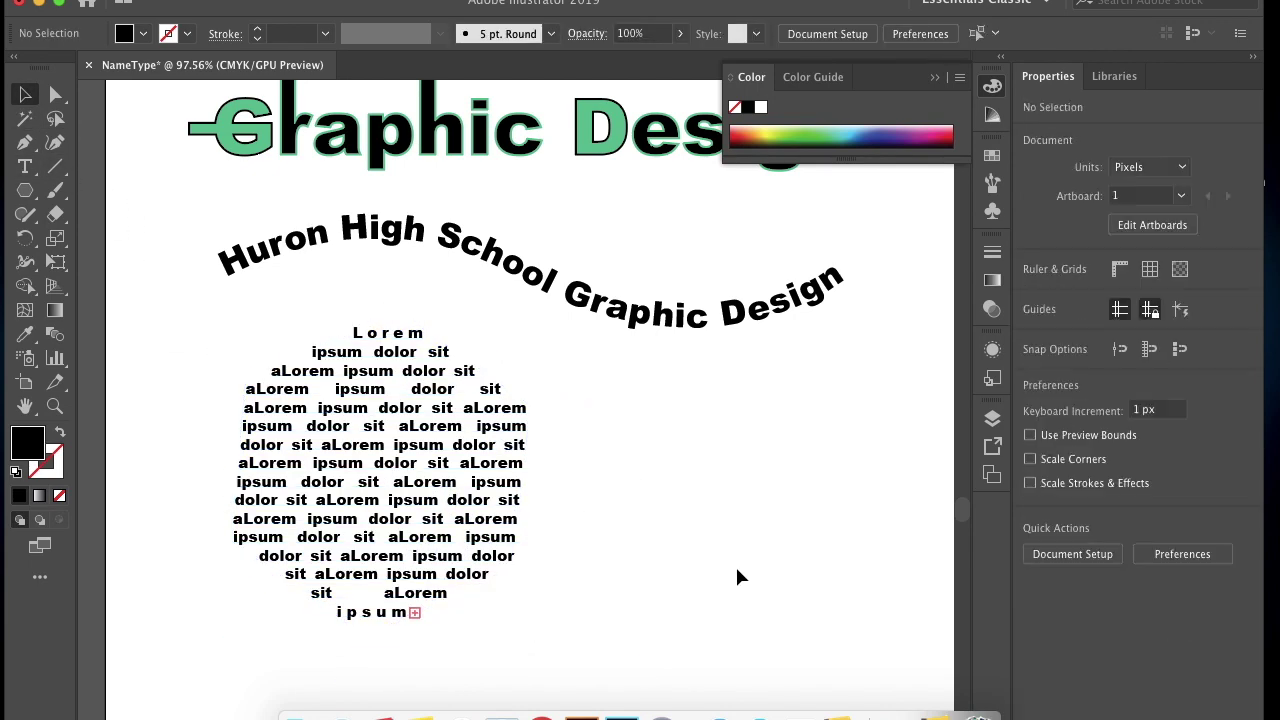
pyautogui.click(25, 166)
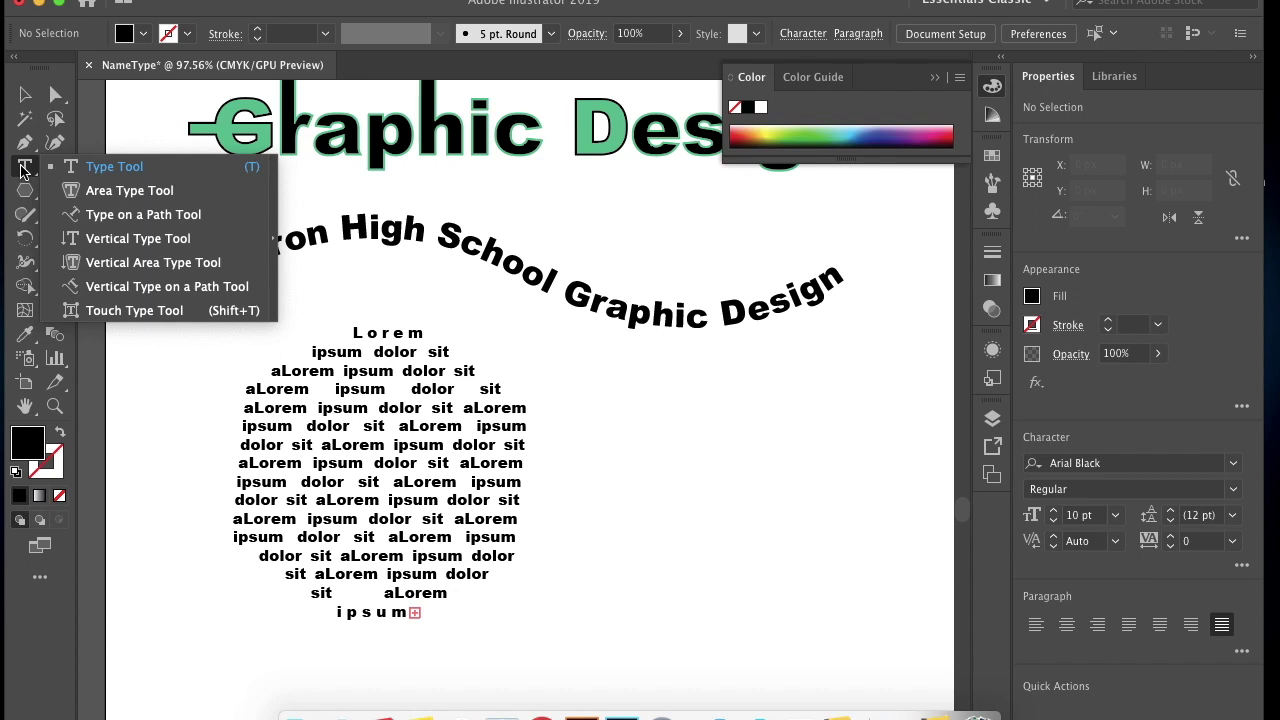
pyautogui.click(25, 95)
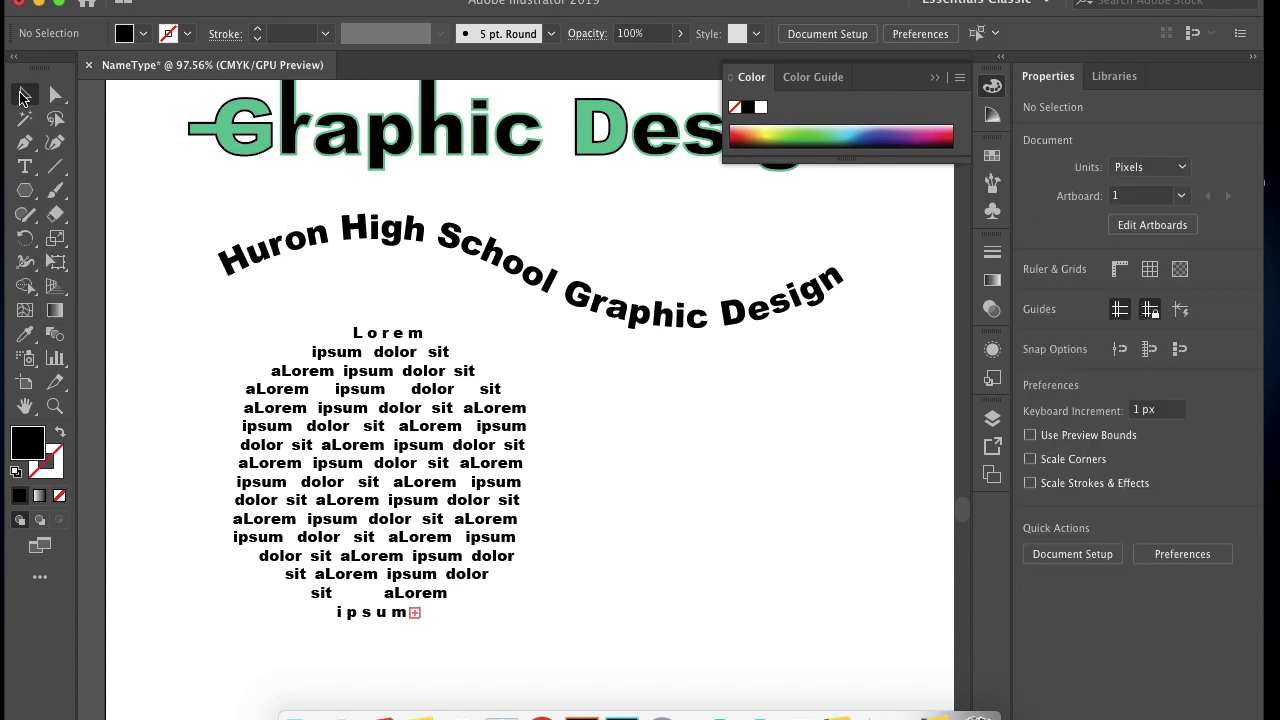
pyautogui.click(318, 430)
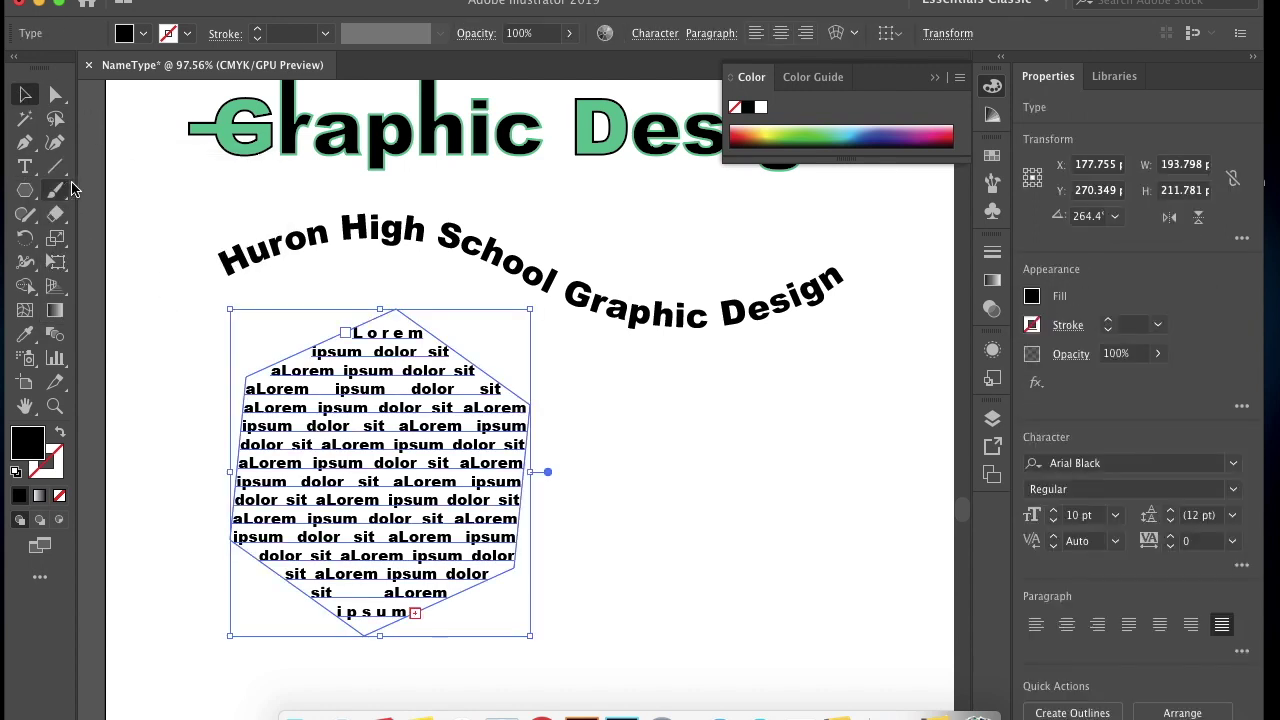
# - Change the fill of all the hexagon's Lorem ipsum text from black to bright green
pyautogui.doubleClick(370, 430)
pyautogui.press('super+a')
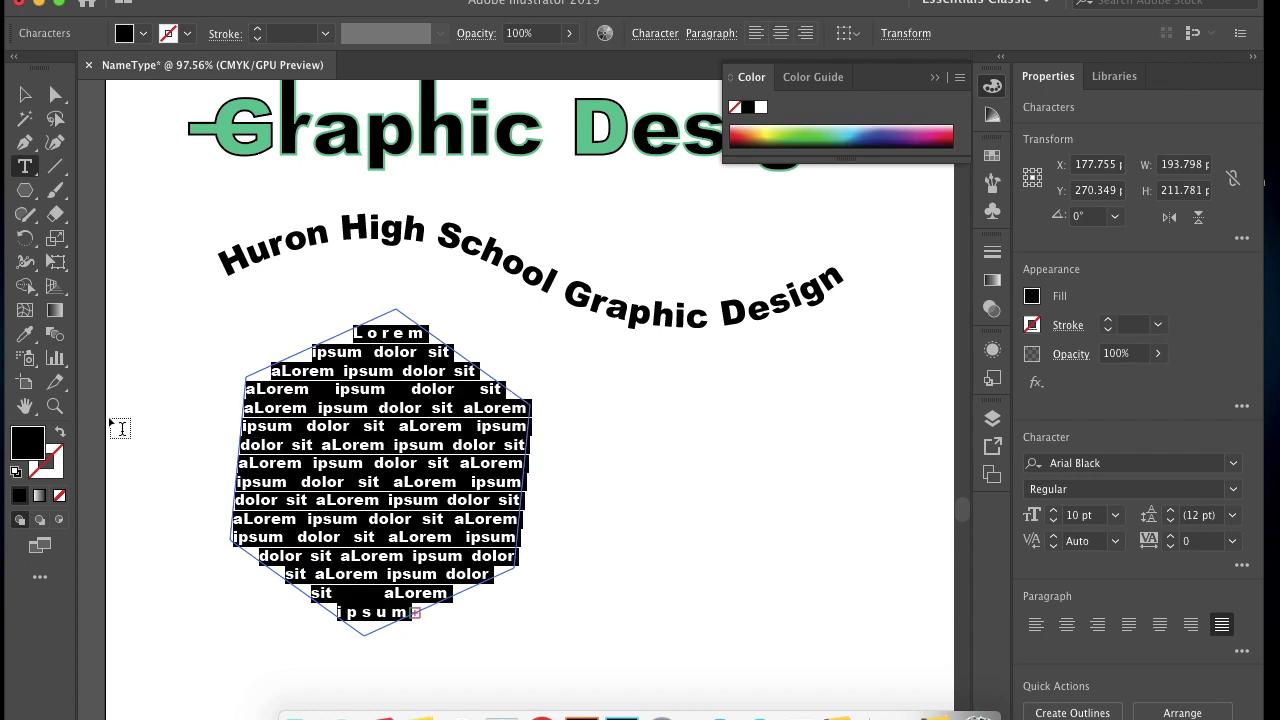
pyautogui.doubleClick(27, 438)
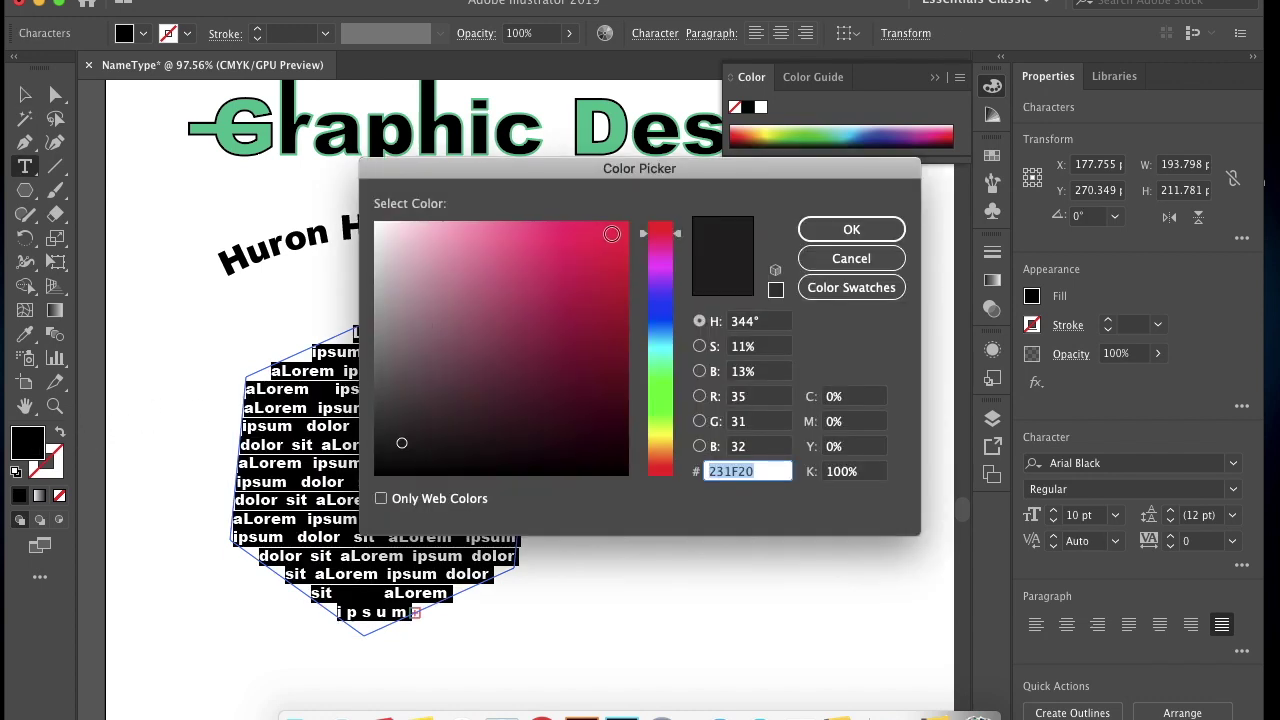
pyautogui.click(660, 398)
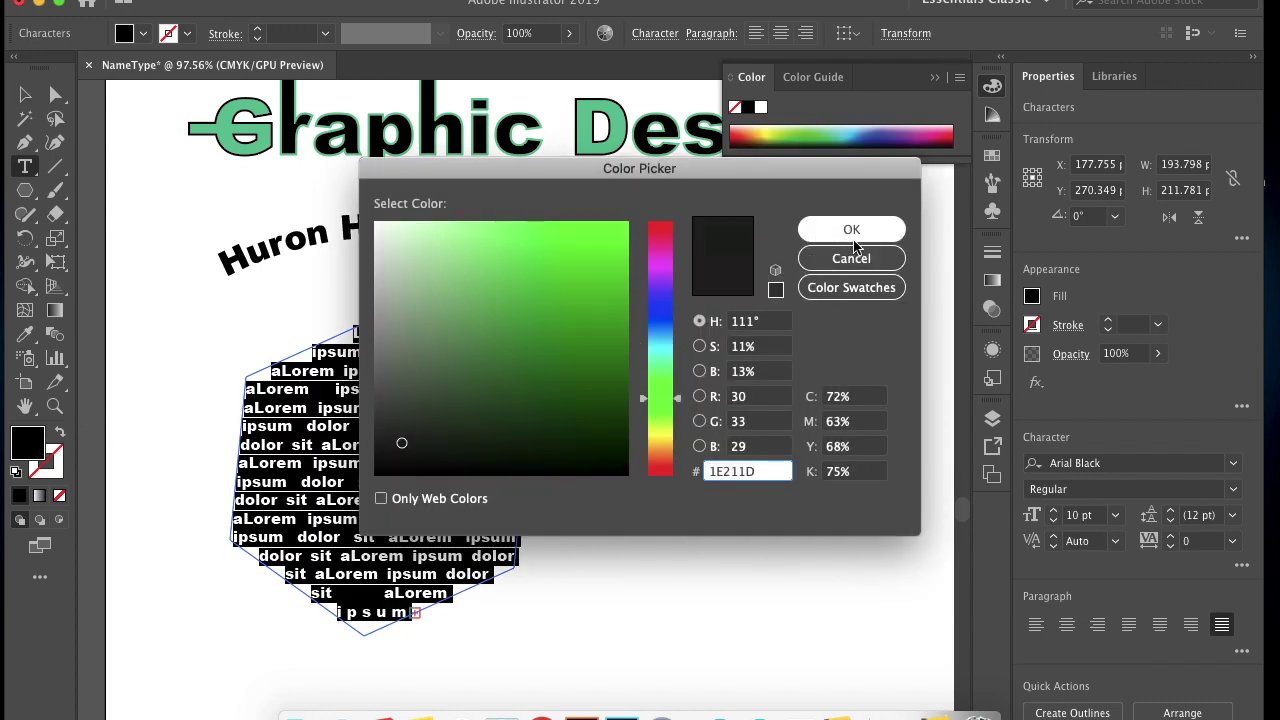
pyautogui.click(602, 238)
pyautogui.click(814, 236)
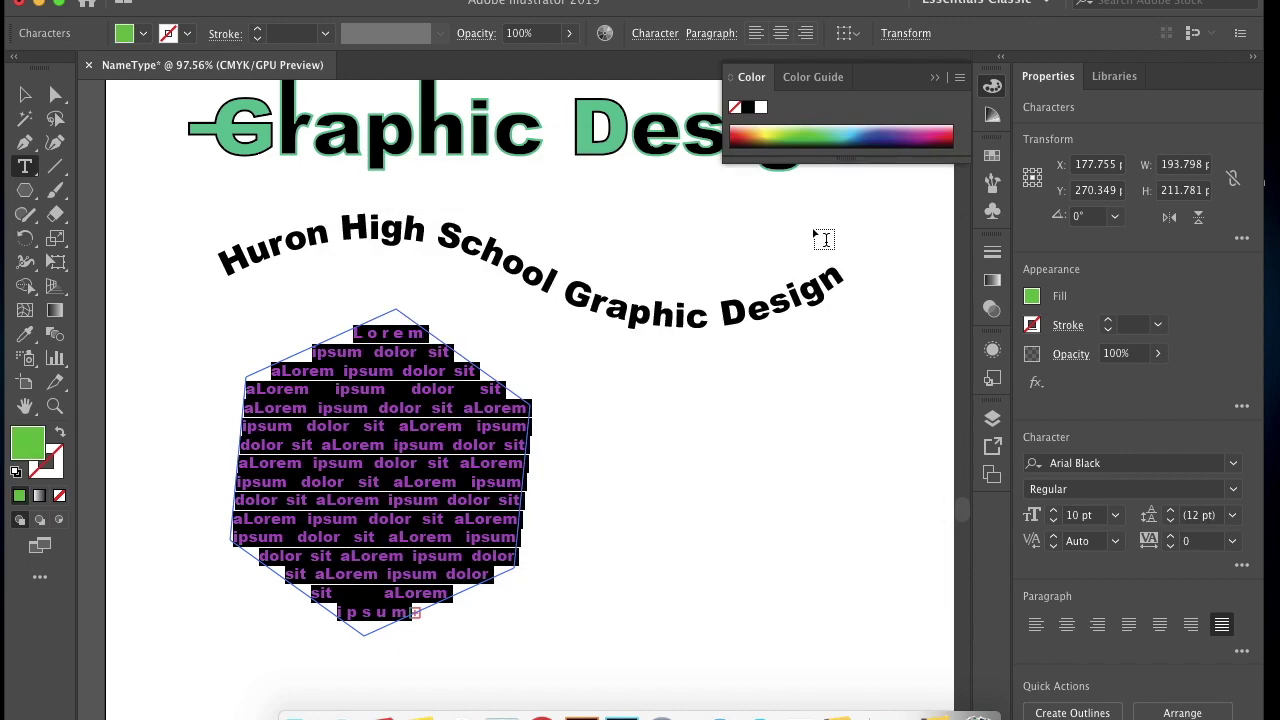